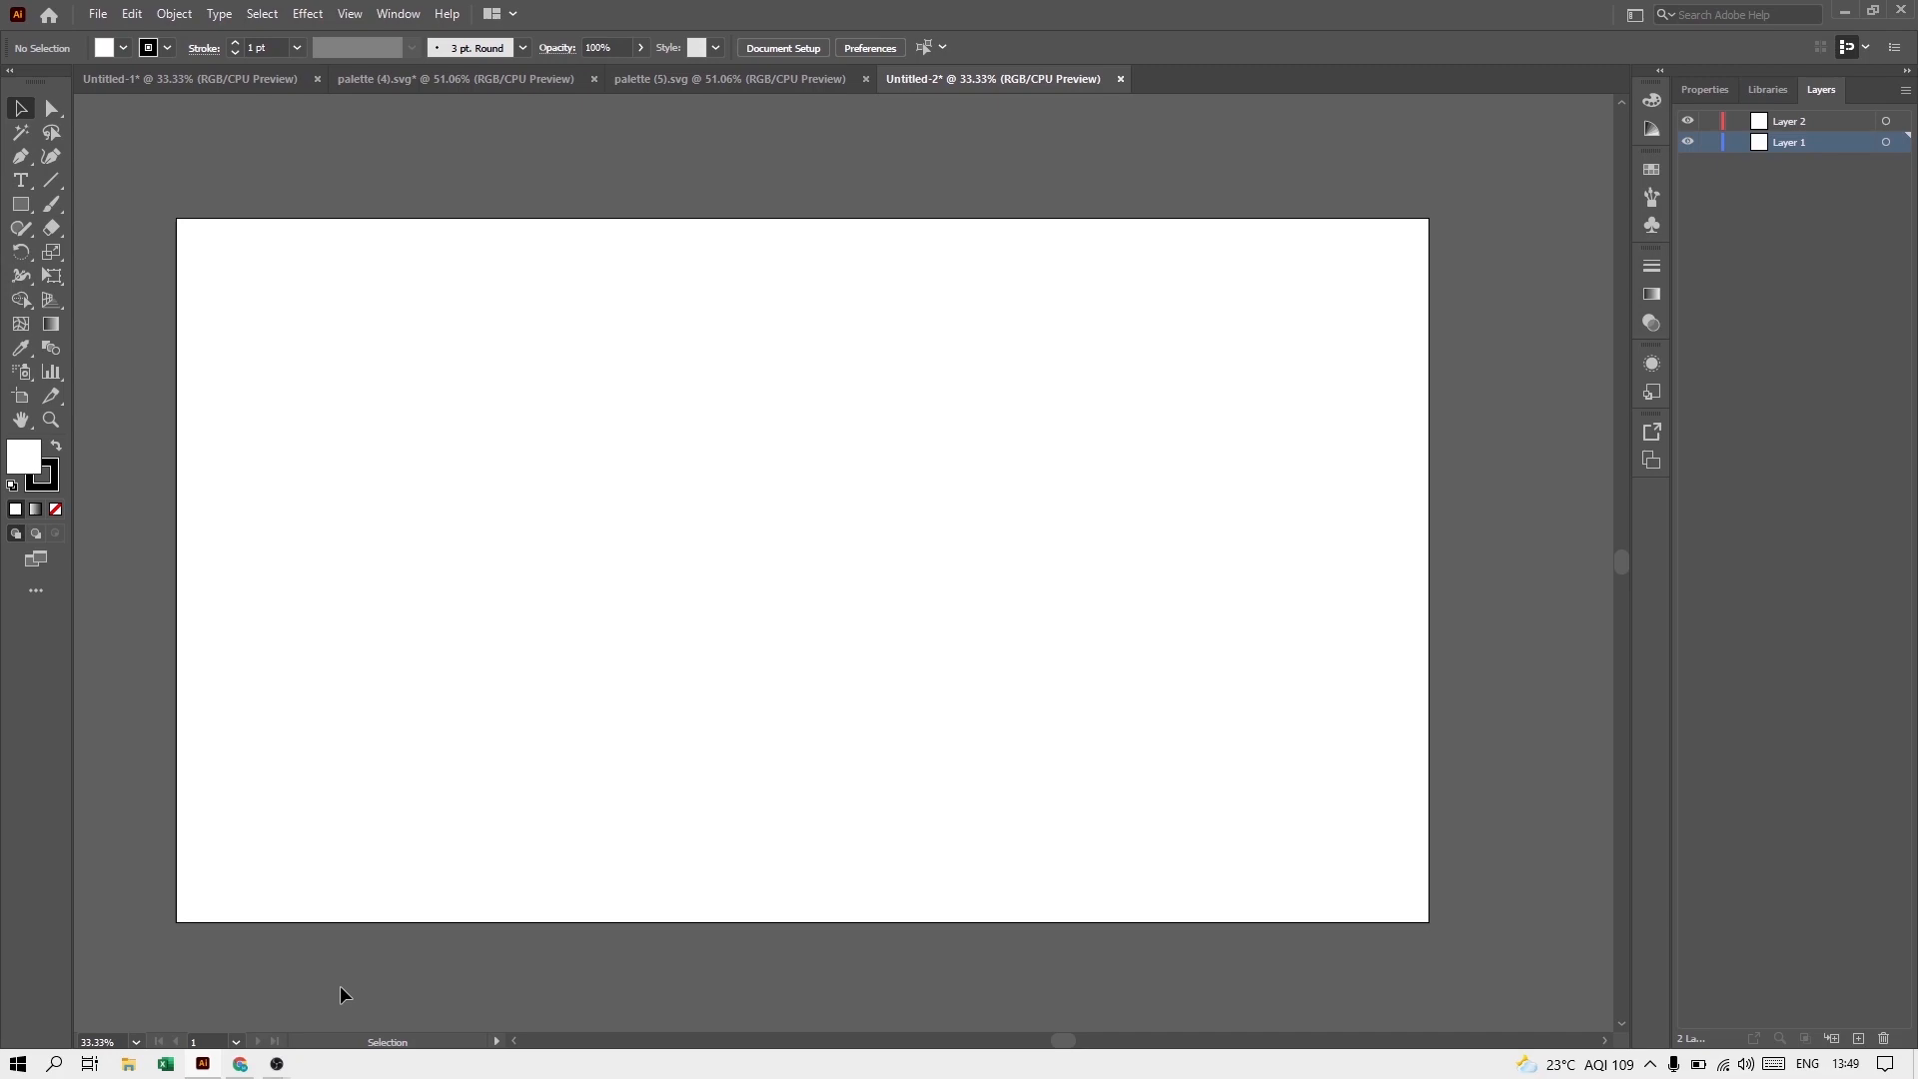
Step: Draw a rounded rectangle about 240 by 330 px for the face, with its corners rounded to about 109 px
{"action": "left_click", "coordinate": [22, 207]}
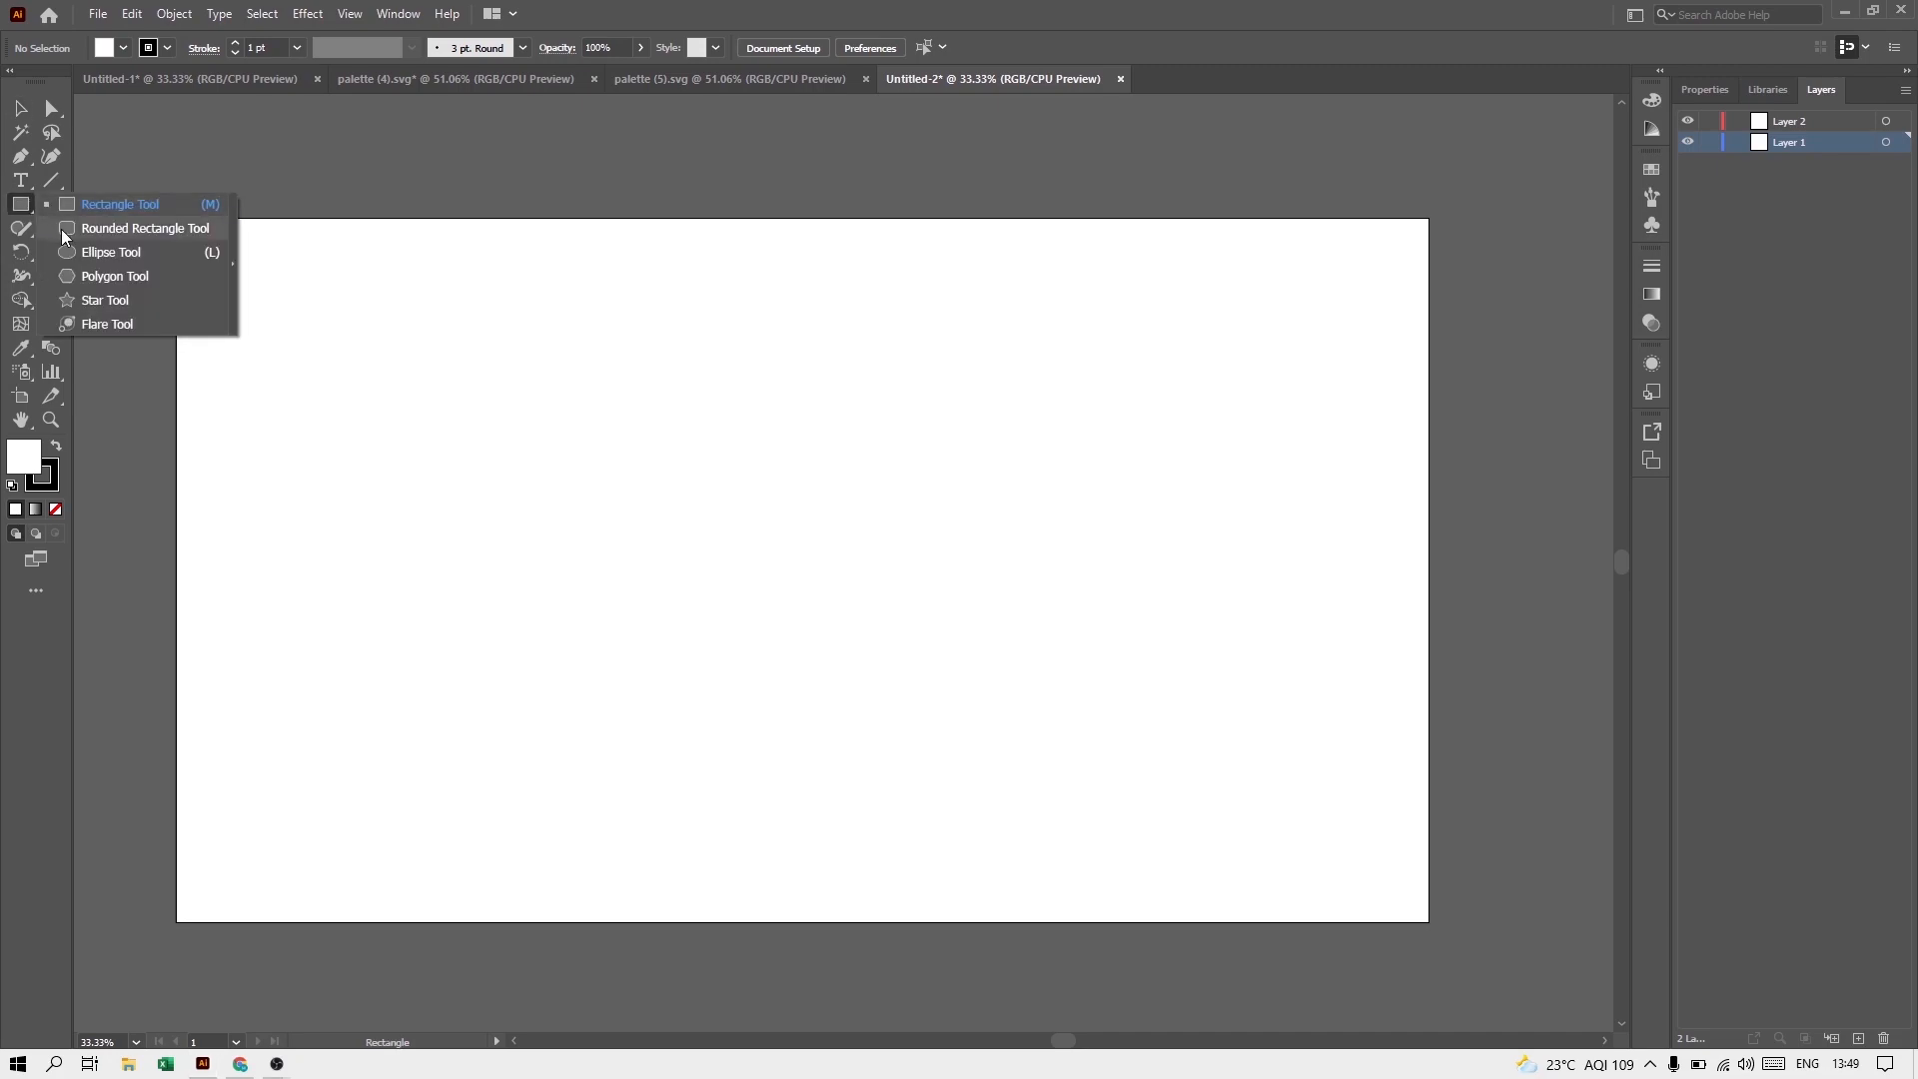
{"action": "left_click", "coordinate": [63, 230]}
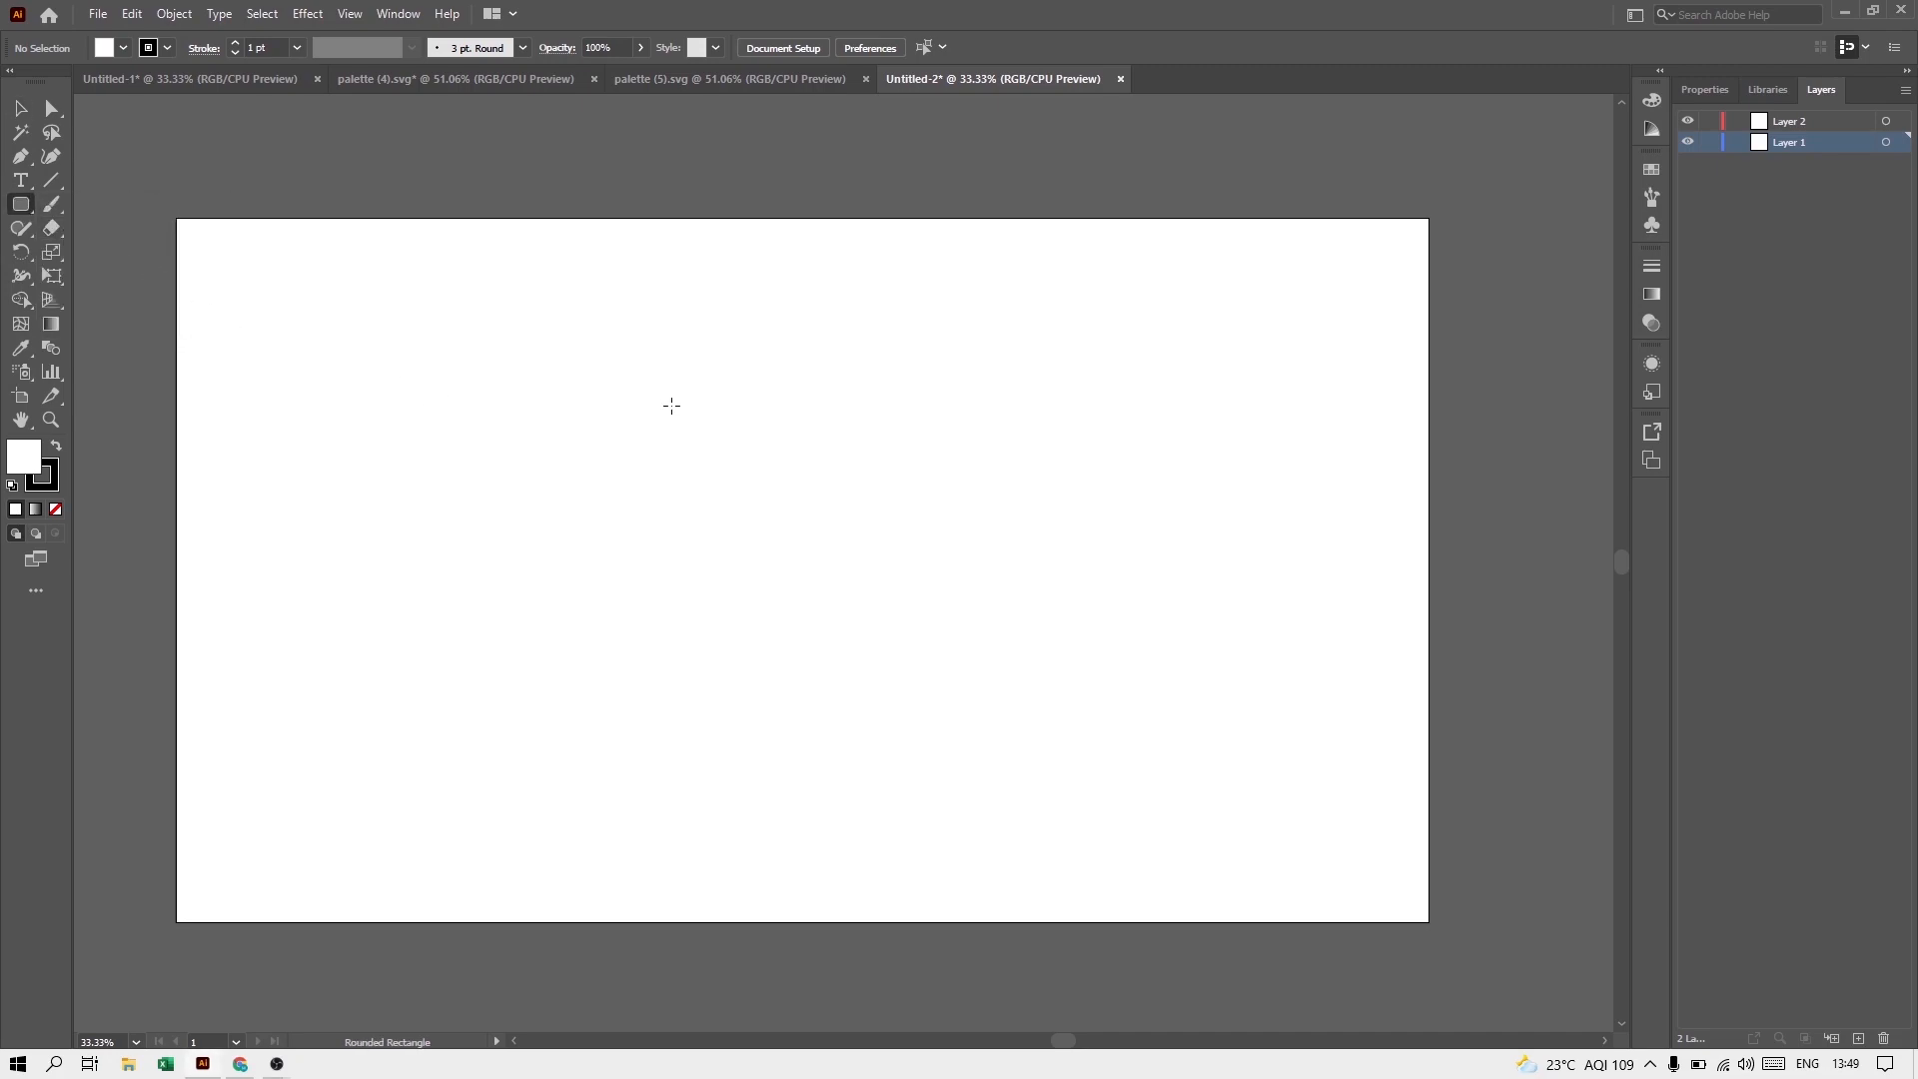
{"action": "left_click_drag", "start_coordinate": [692, 397], "coordinate": [848, 609]}
{"action": "left_click", "coordinate": [20, 110]}
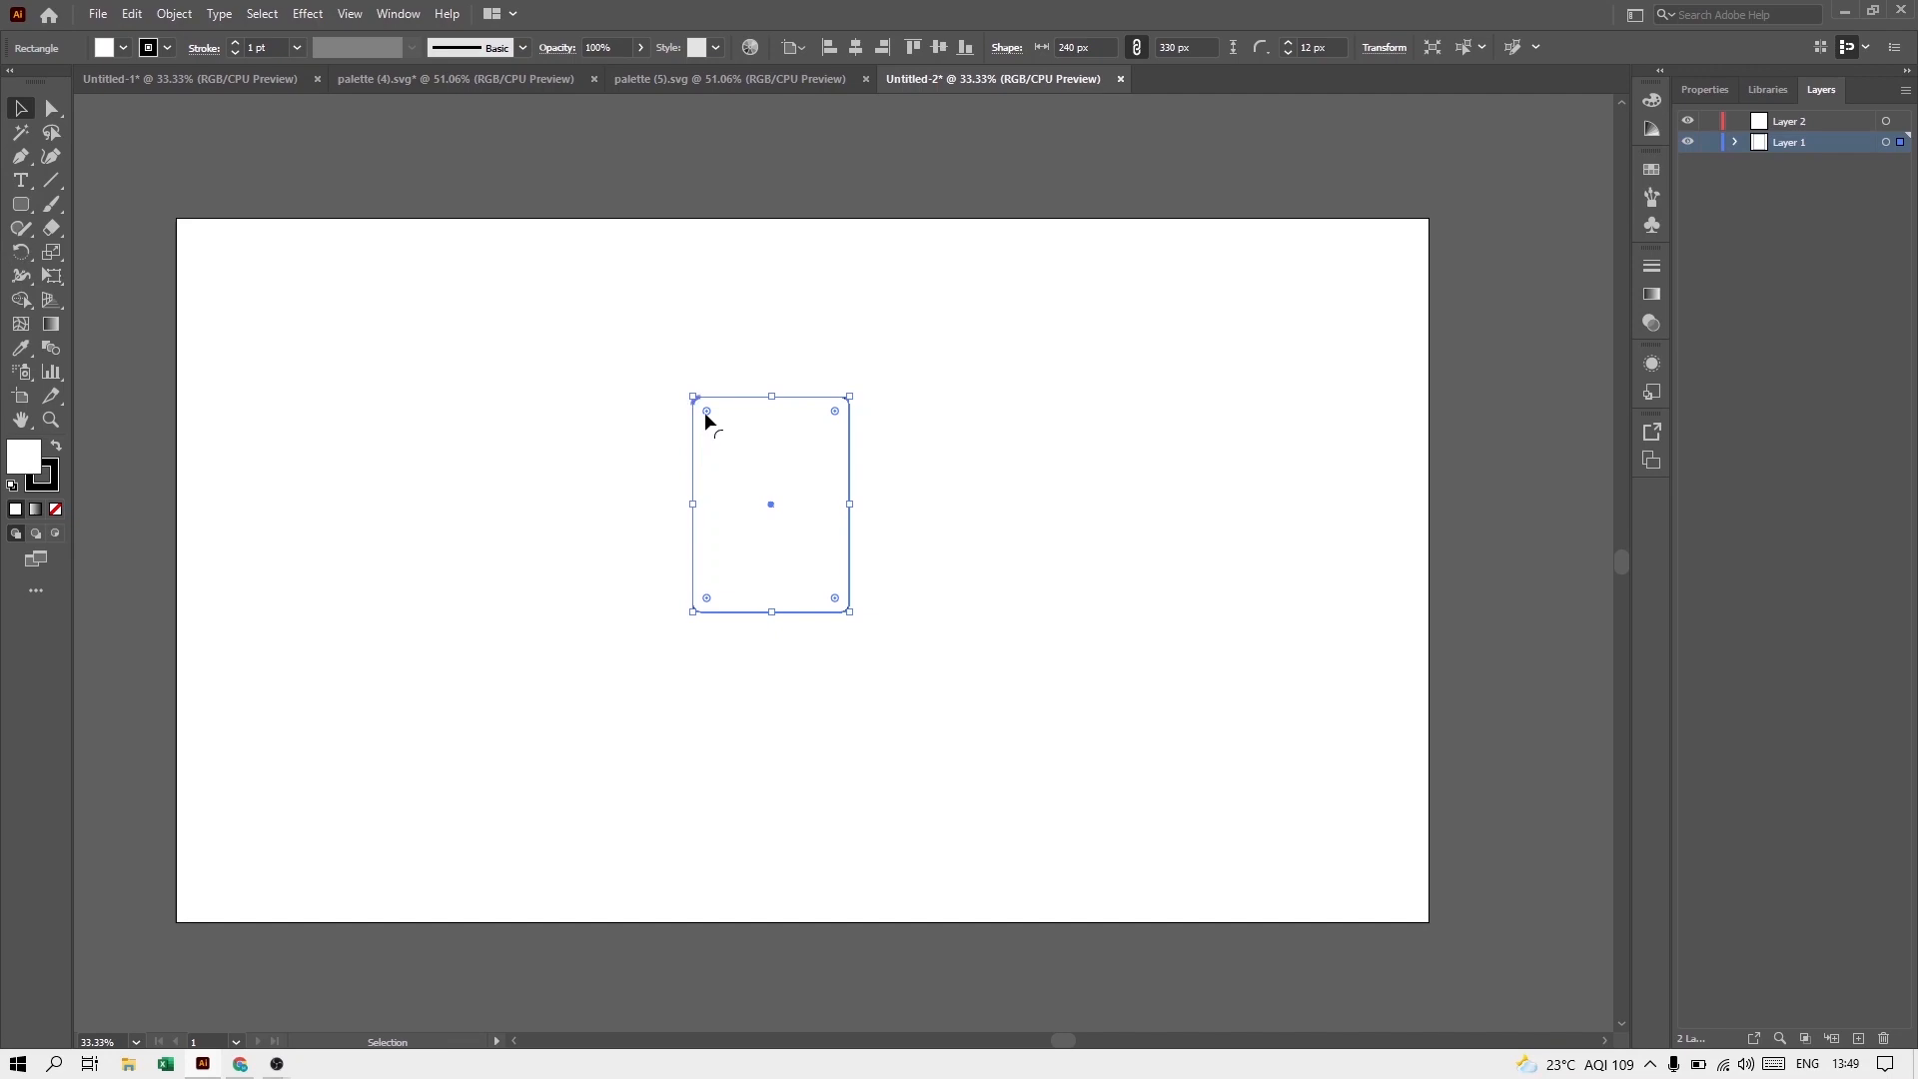
{"action": "left_click_drag", "start_coordinate": [706, 411], "coordinate": [770, 489]}
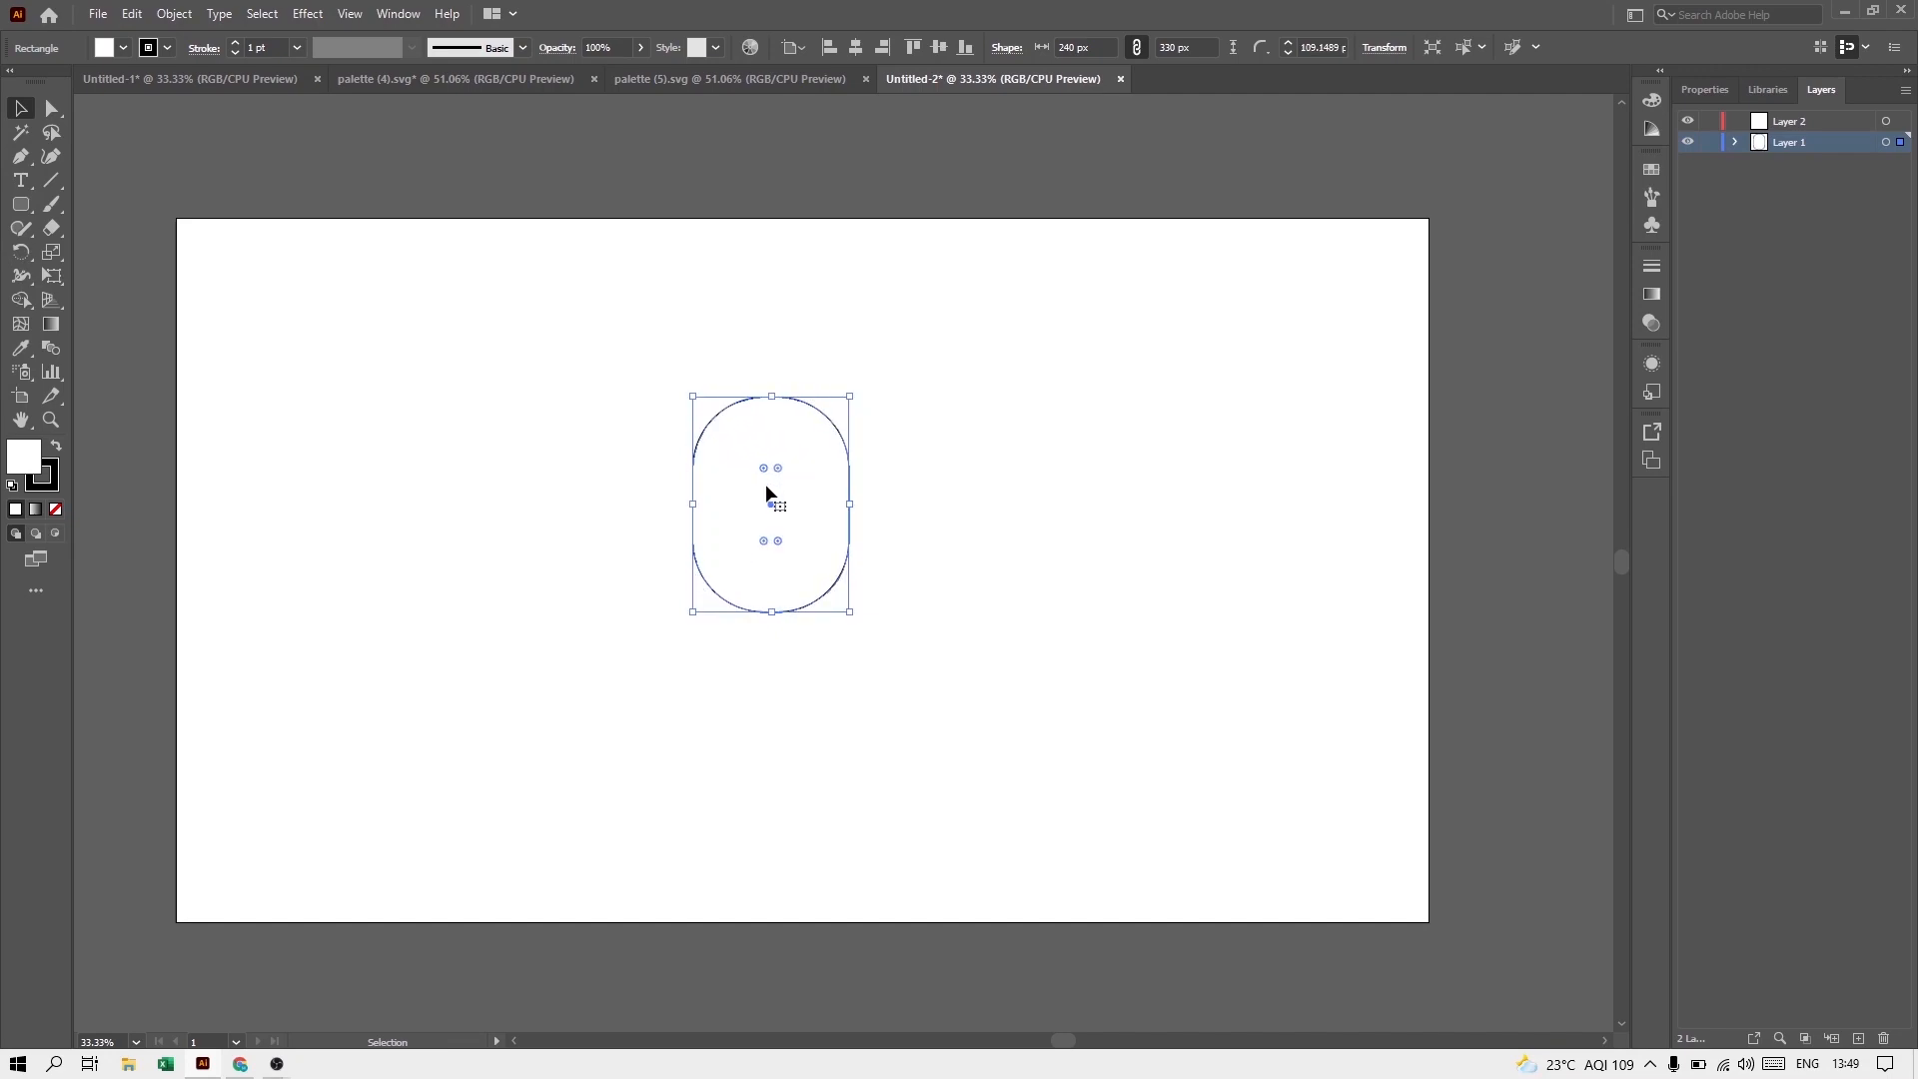
{"action": "left_click", "coordinate": [913, 540]}
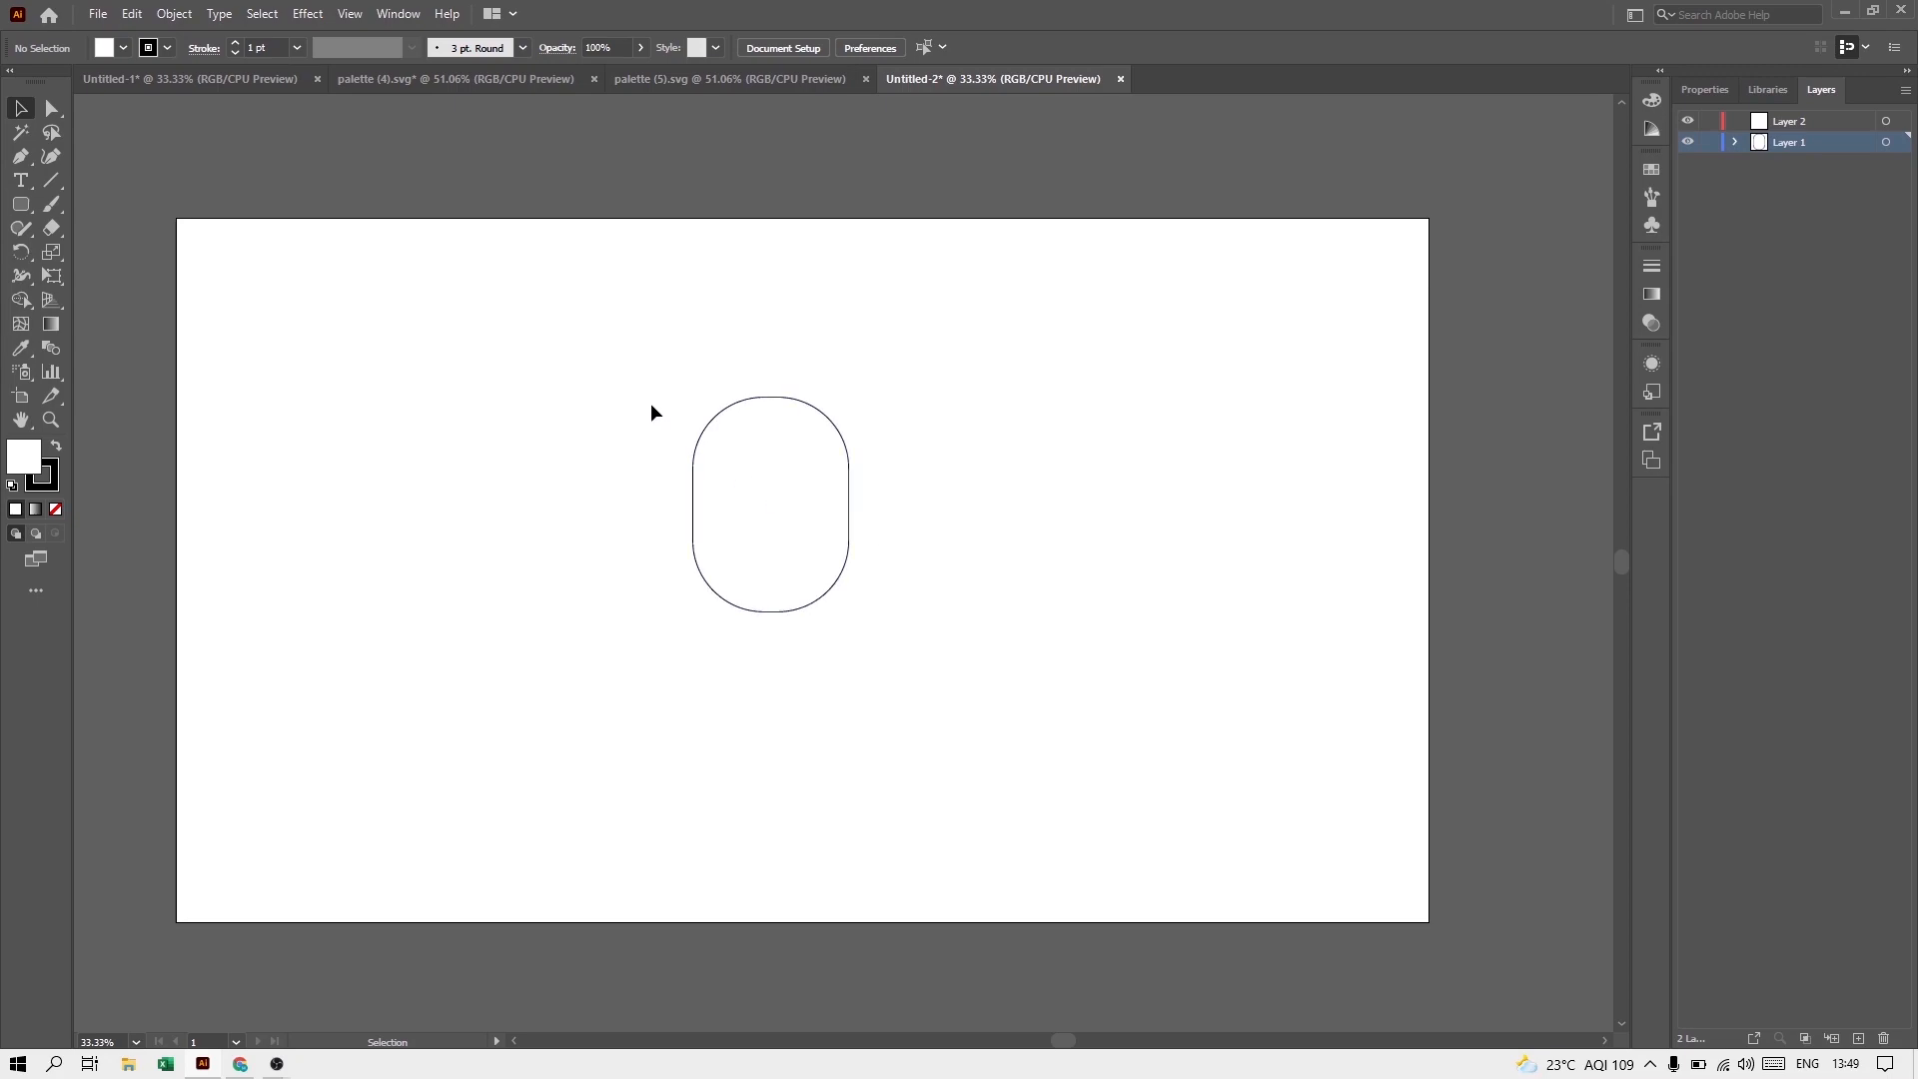
Step: Remove the face shape's stroke and fill it with a light skin tone of H 28.29, S 27.45, B 100
{"action": "left_click_drag", "start_coordinate": [659, 413], "coordinate": [785, 566]}
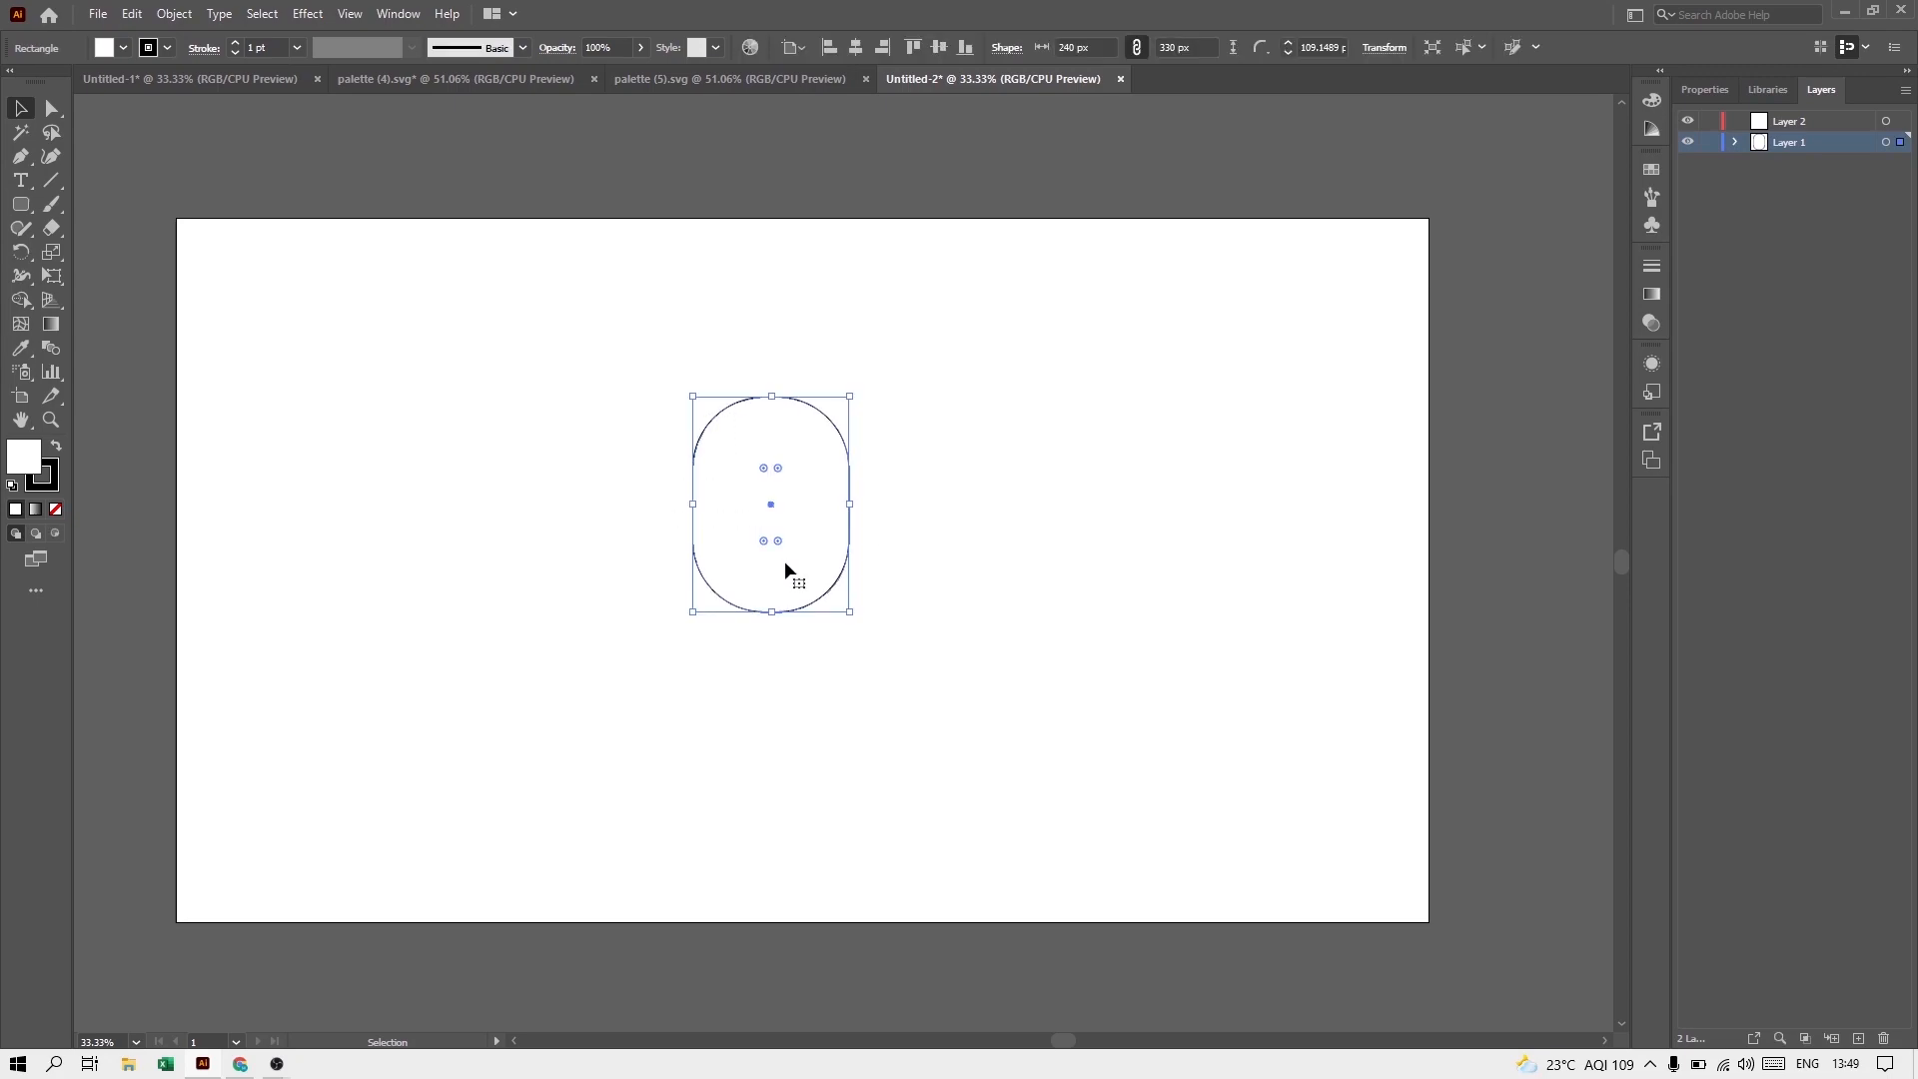
{"action": "left_click", "coordinate": [42, 487]}
{"action": "left_click", "coordinate": [57, 512]}
{"action": "left_click", "coordinate": [41, 454]}
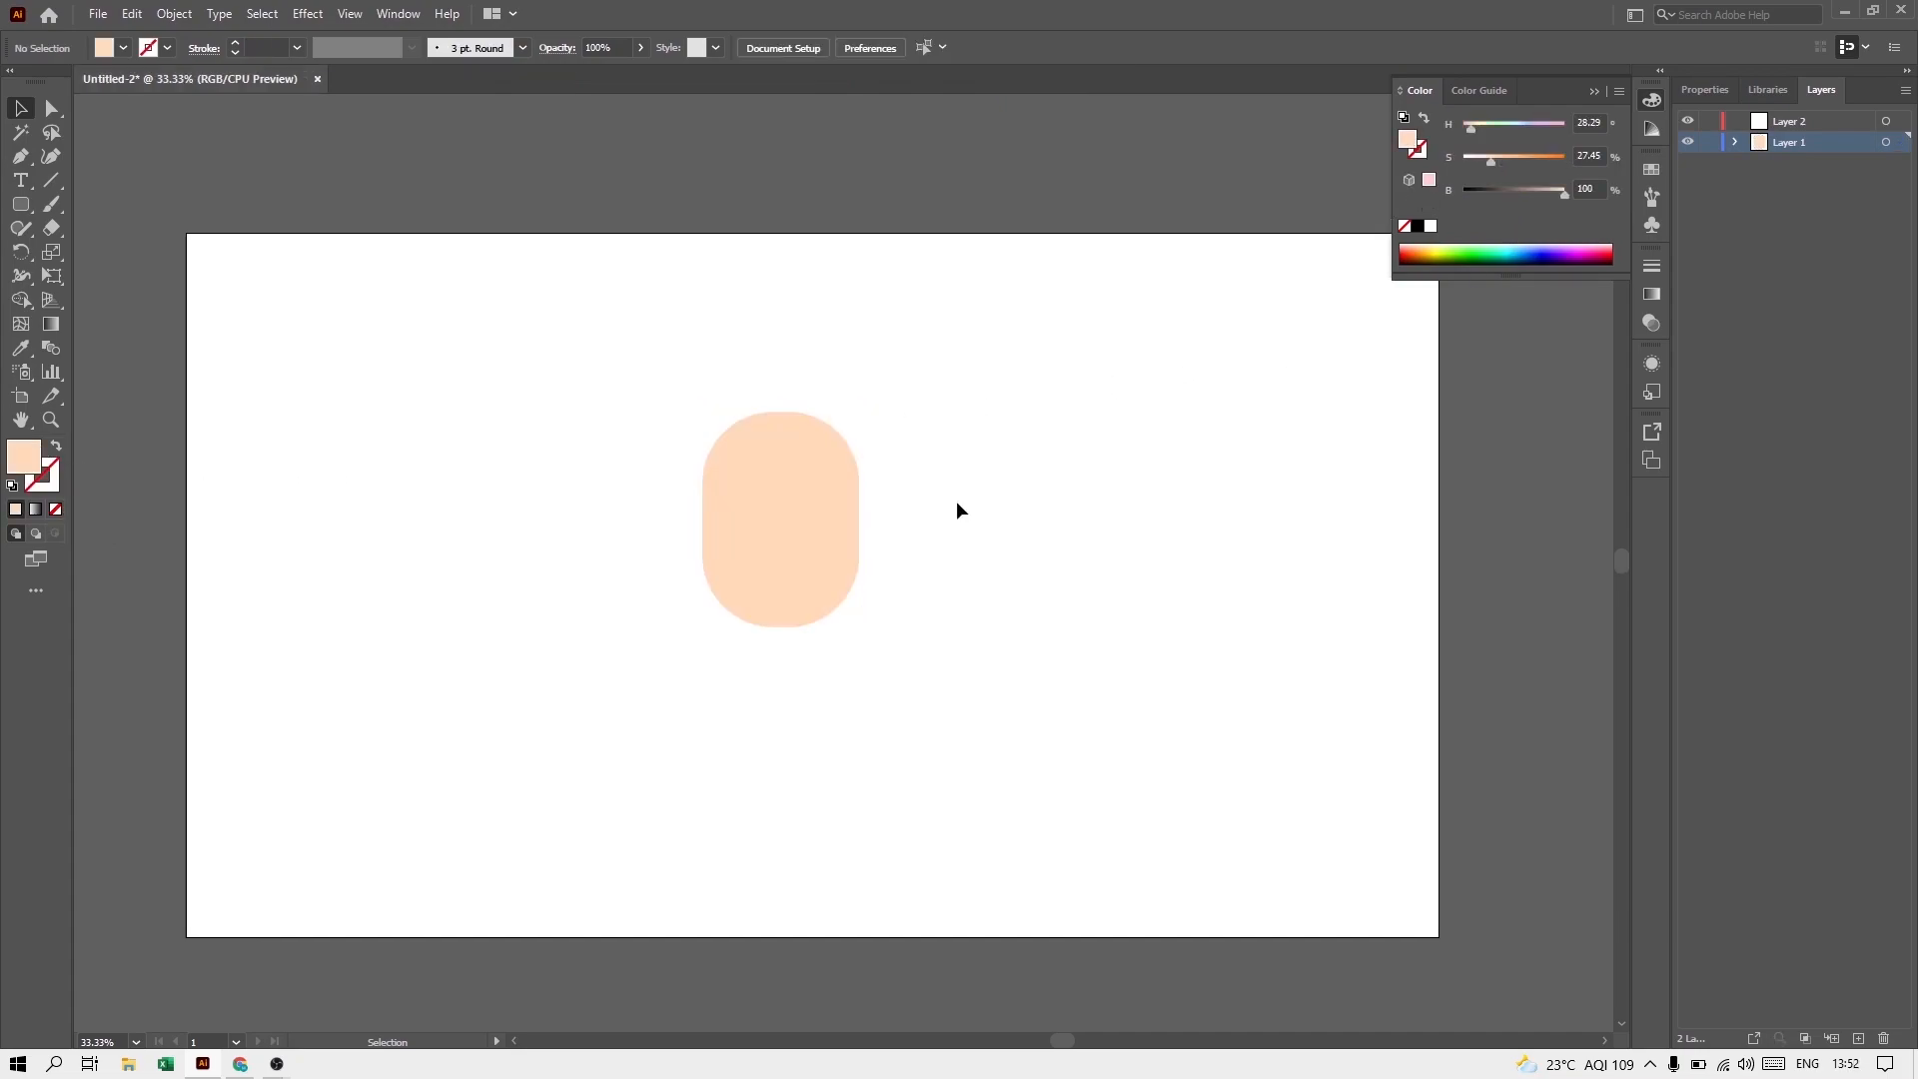
Step: Duplicate the face shape slightly upward and raise the lower copy's fill saturation to about 39% as a chin shadow
{"action": "left_click", "coordinate": [833, 537]}
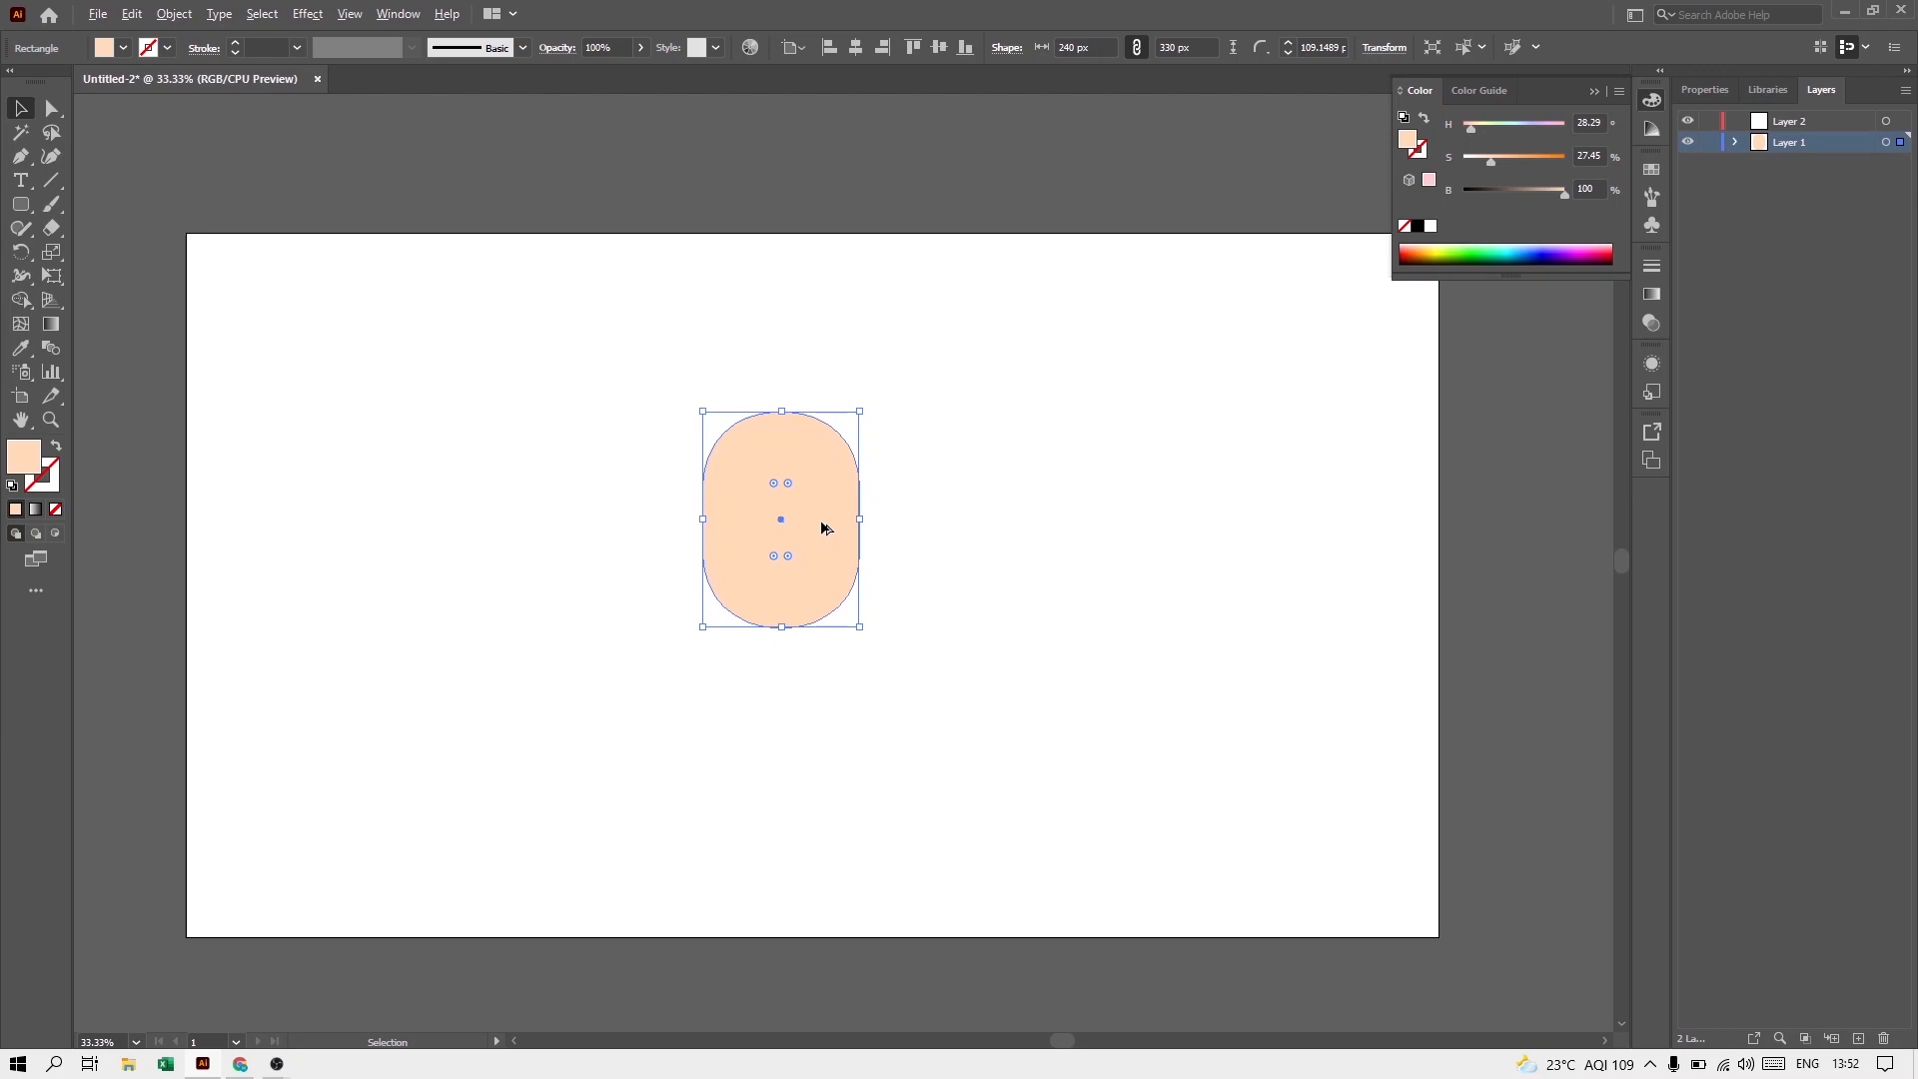
{"action": "left_click_drag", "start_coordinate": [823, 527], "coordinate": [819, 494]}
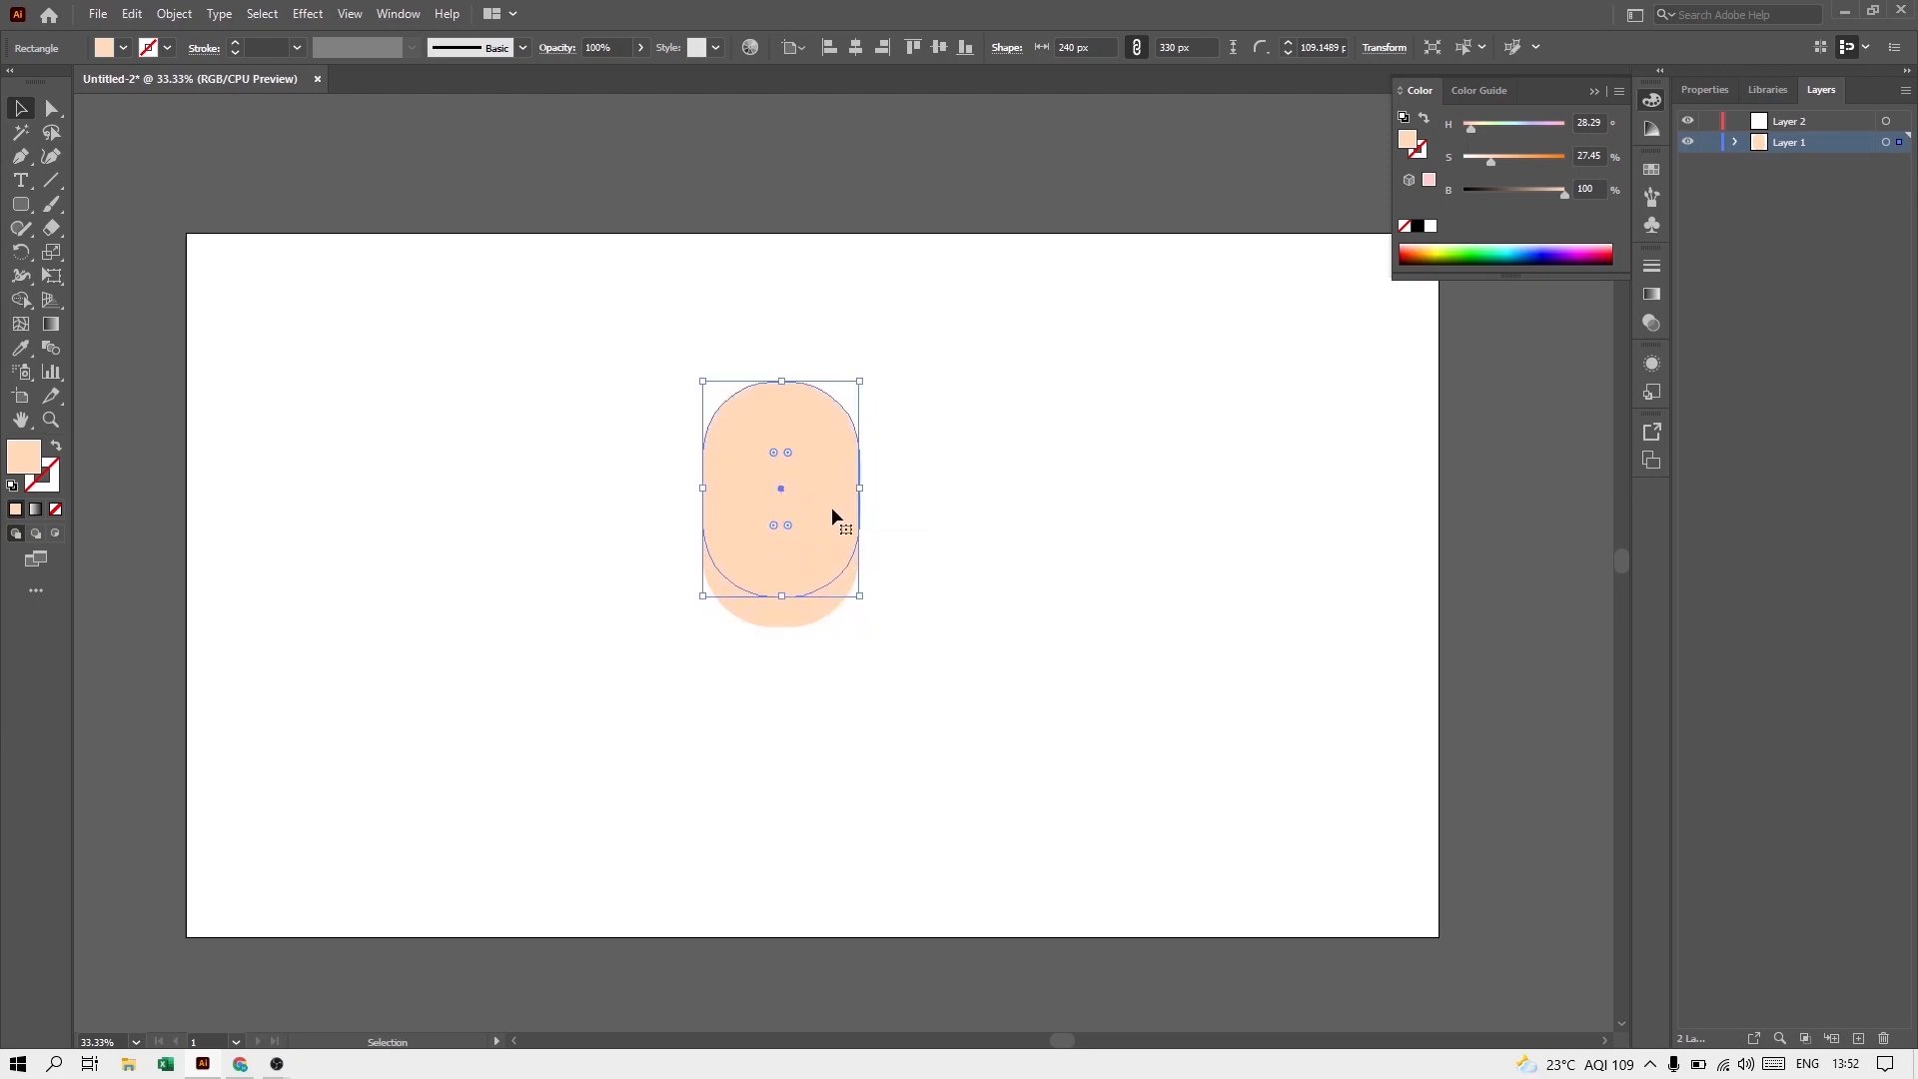
{"action": "left_click", "coordinate": [873, 614]}
{"action": "left_click", "coordinate": [817, 617]}
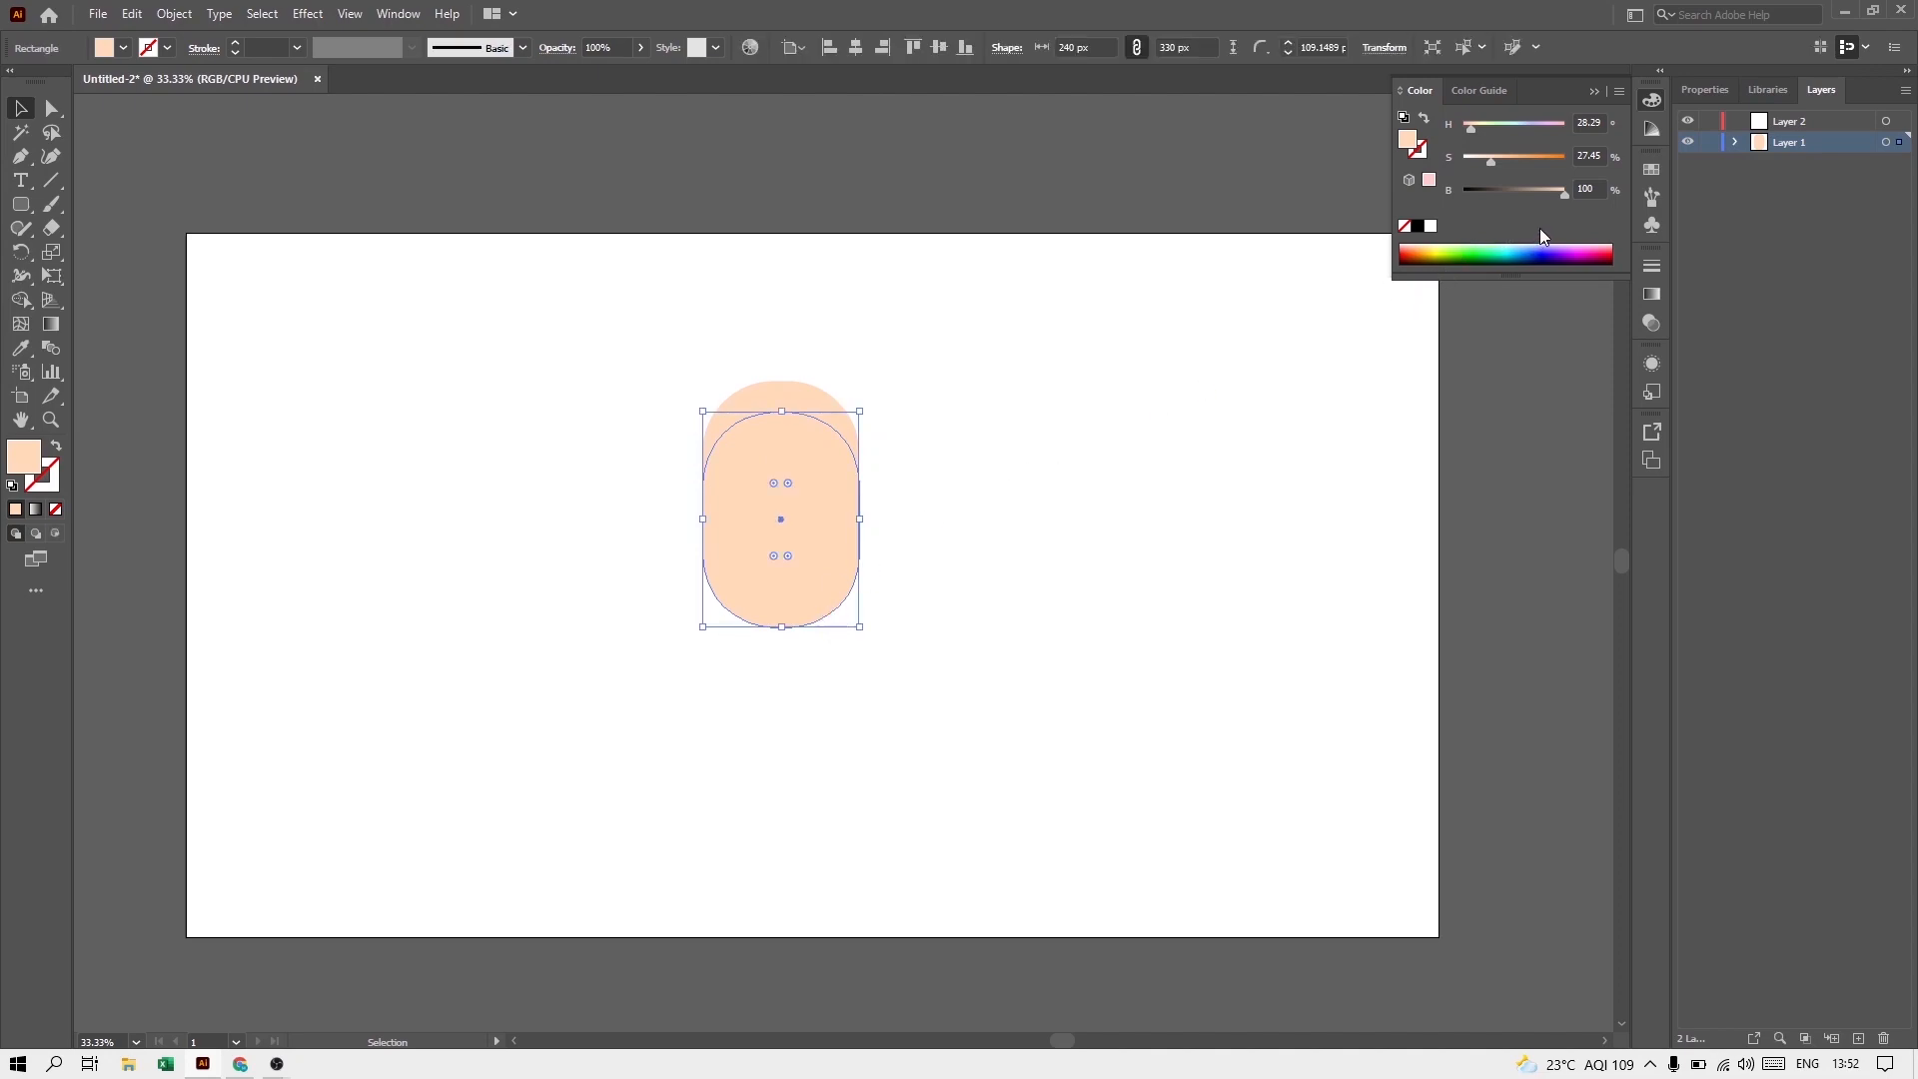
{"action": "left_click", "coordinate": [1504, 157]}
{"action": "left_click", "coordinate": [1151, 491]}
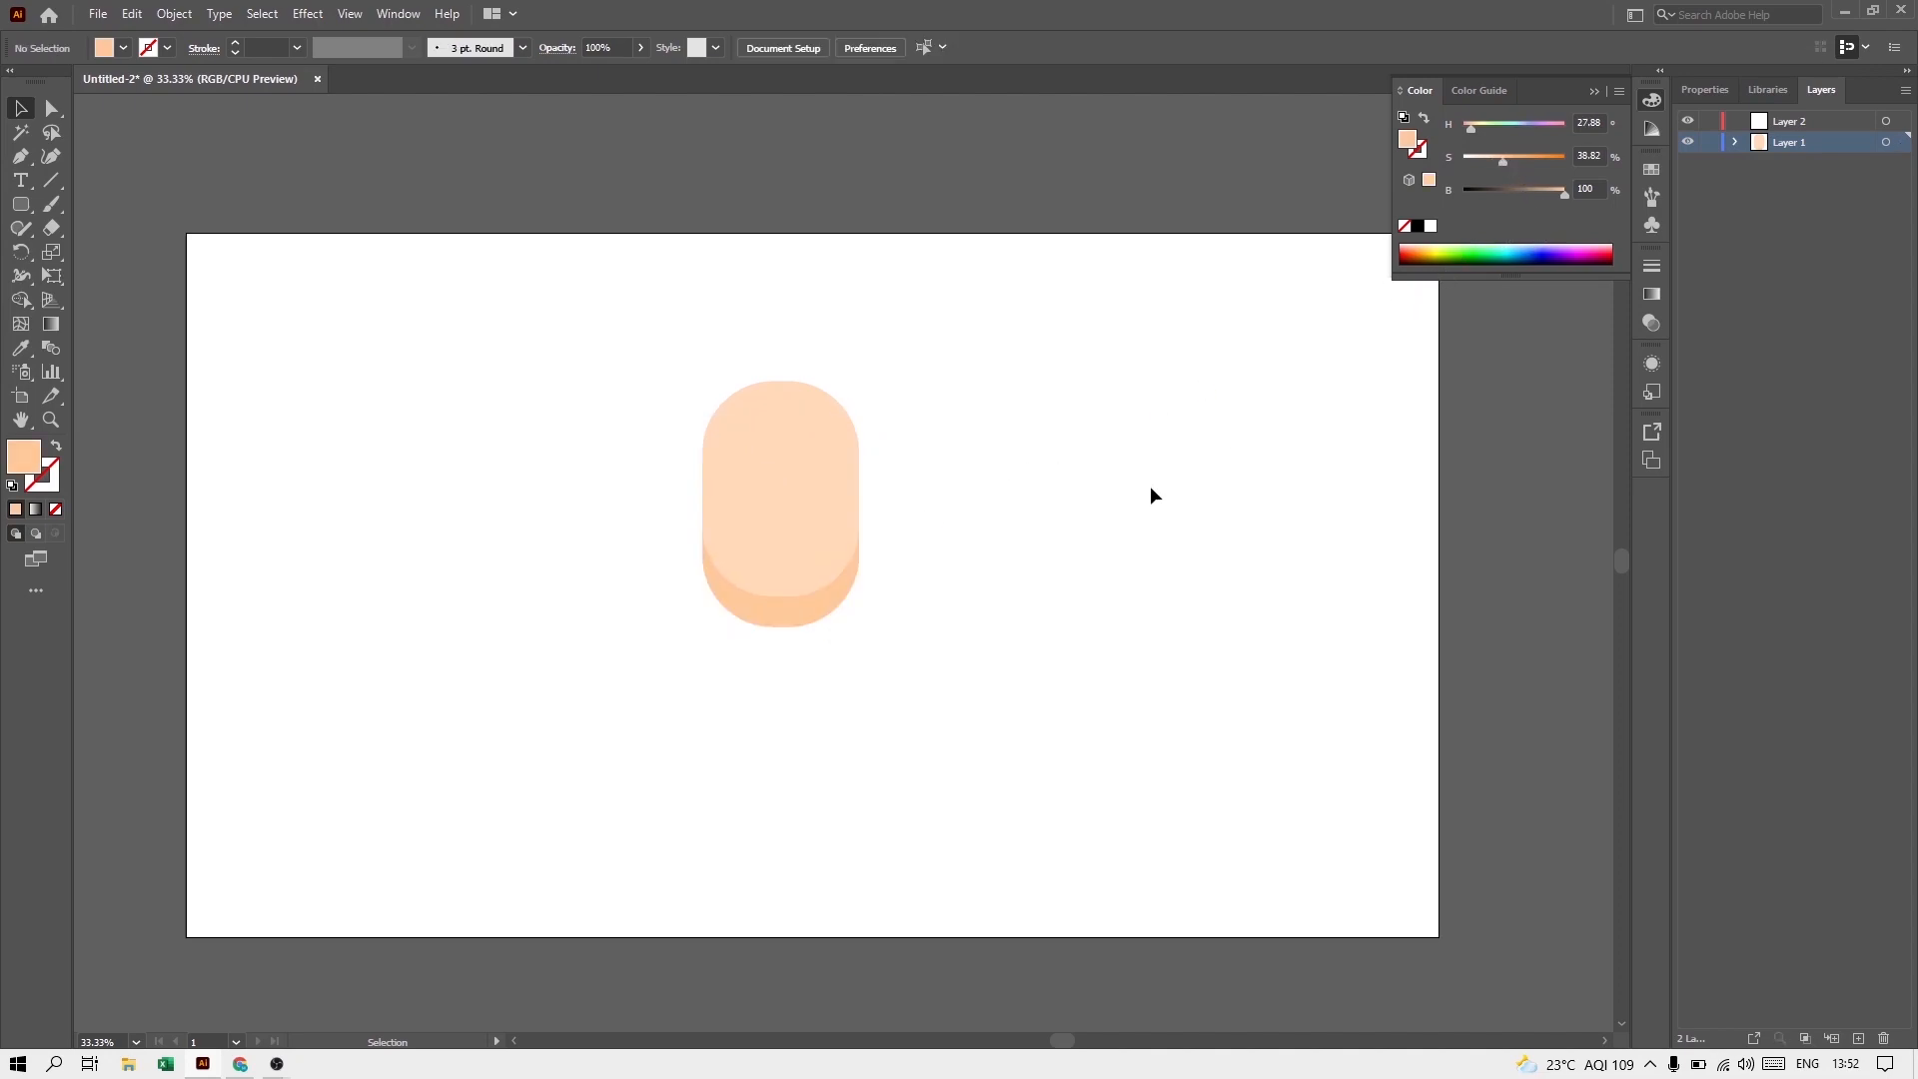
Step: Draw a neck rectangle about 169 by 147 px below the chin and set its fill saturation to about 49%
{"action": "left_click_drag", "start_coordinate": [20, 203], "coordinate": [86, 207]}
{"action": "left_click_drag", "start_coordinate": [727, 585], "coordinate": [837, 680]}
{"action": "left_click", "coordinate": [1516, 160]}
{"action": "key", "text": "v"}
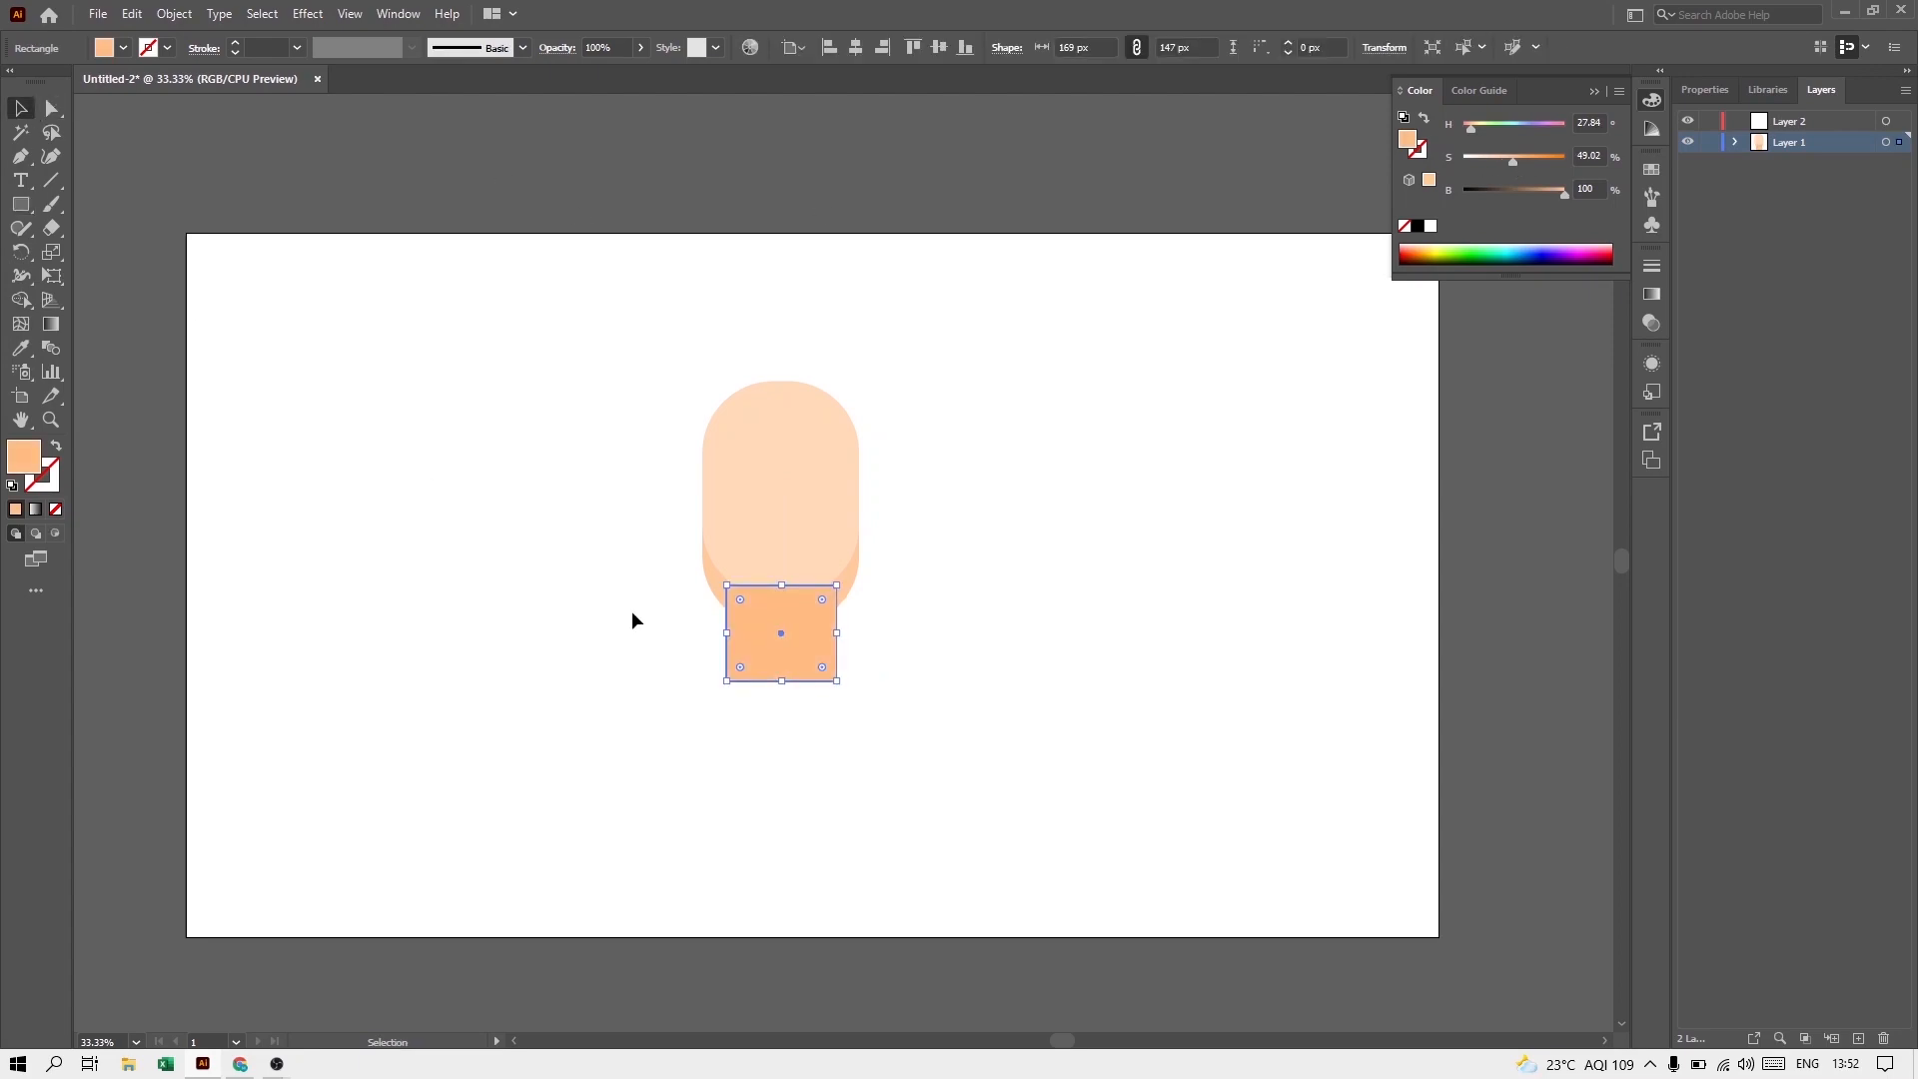
Step: Send the neck rectangle to the back, behind the face shapes
{"action": "right_click", "coordinate": [765, 650]}
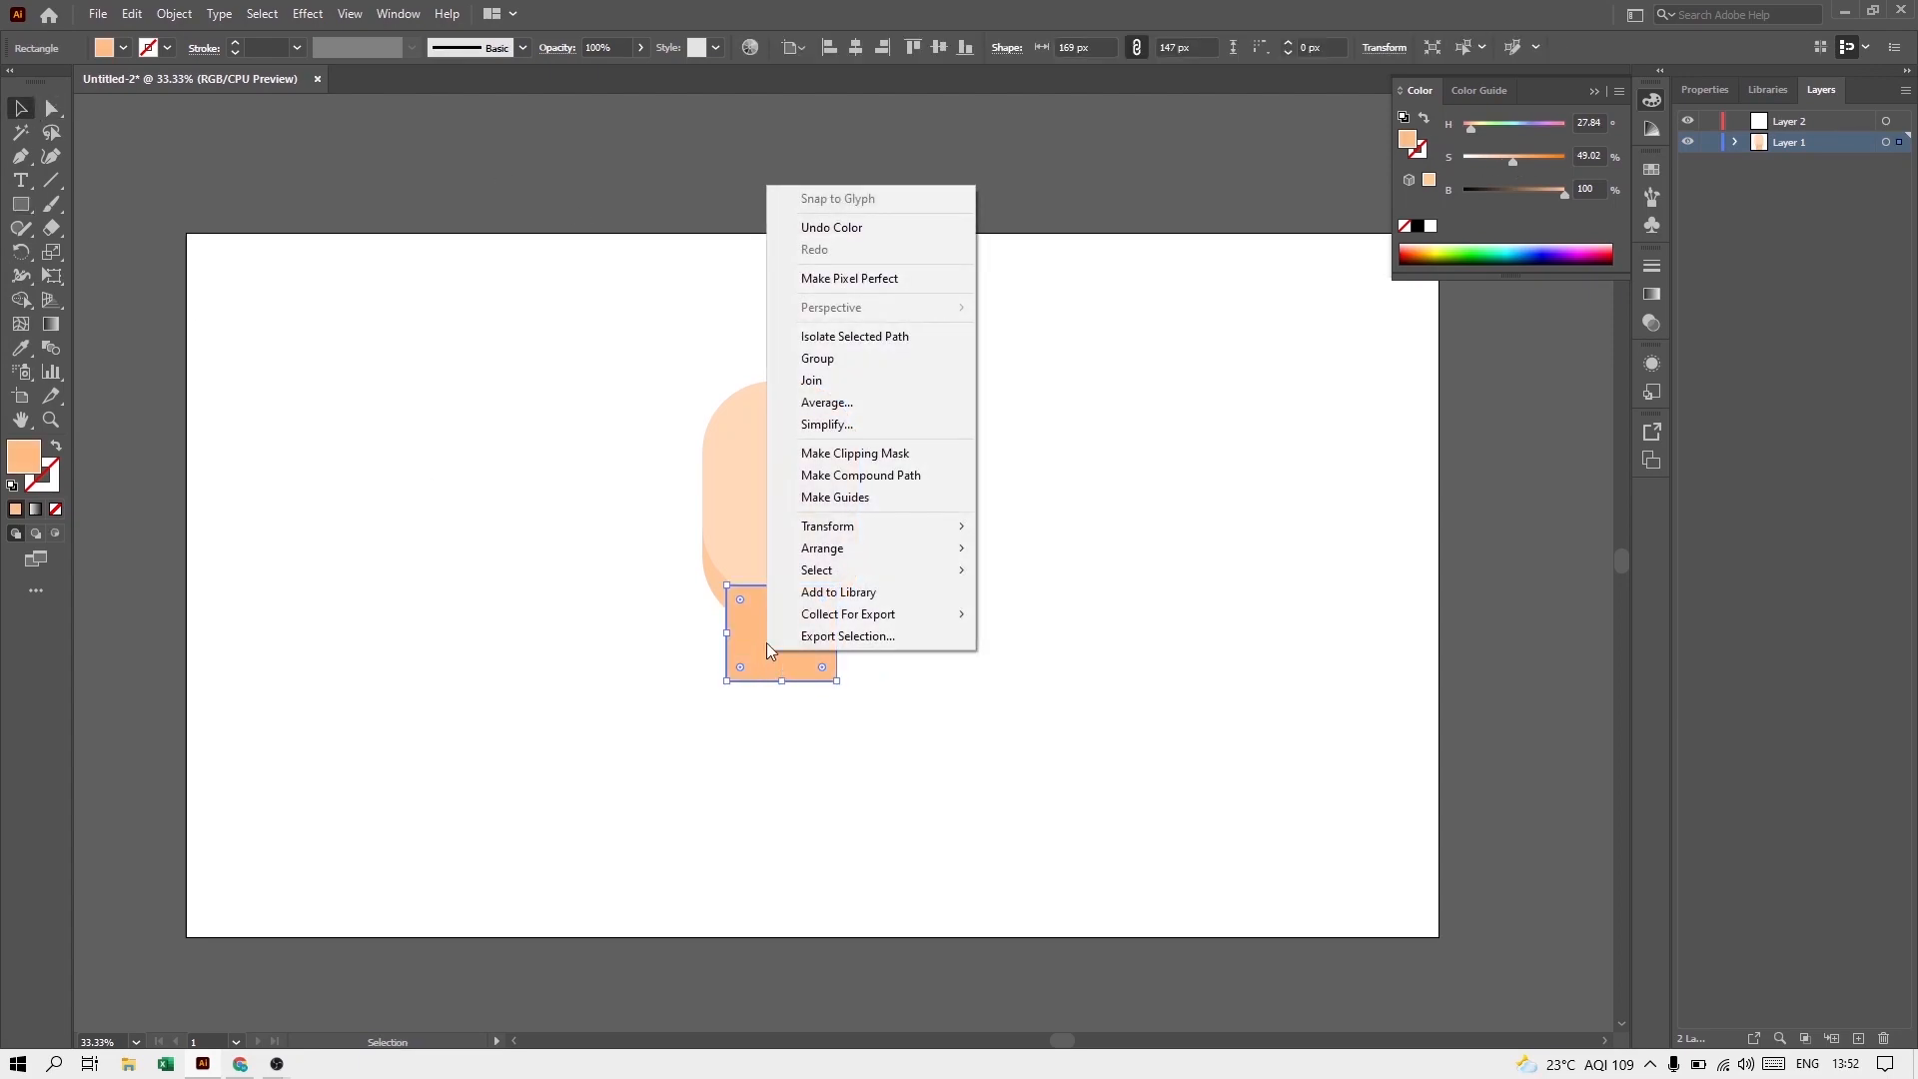
{"action": "mouse_move", "coordinate": [931, 557]}
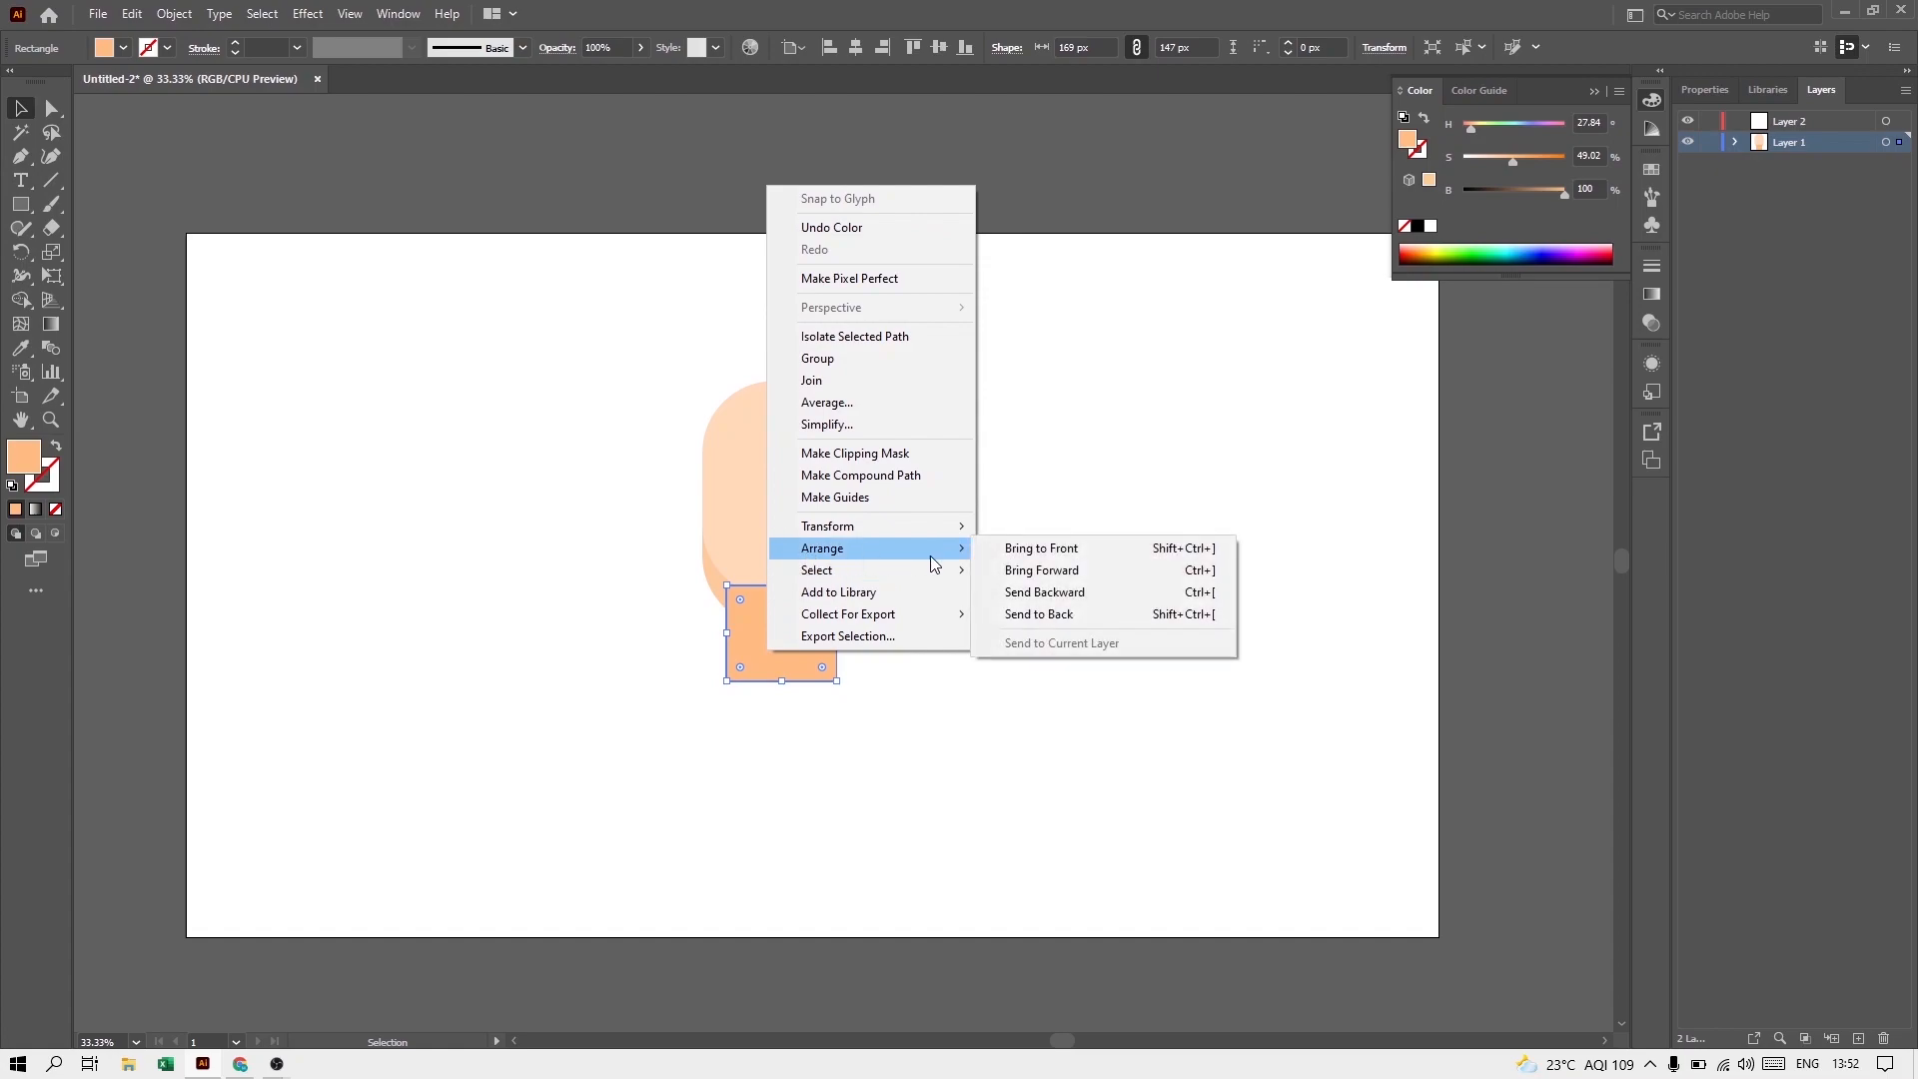
{"action": "left_click", "coordinate": [1010, 613]}
{"action": "left_click", "coordinate": [921, 634]}
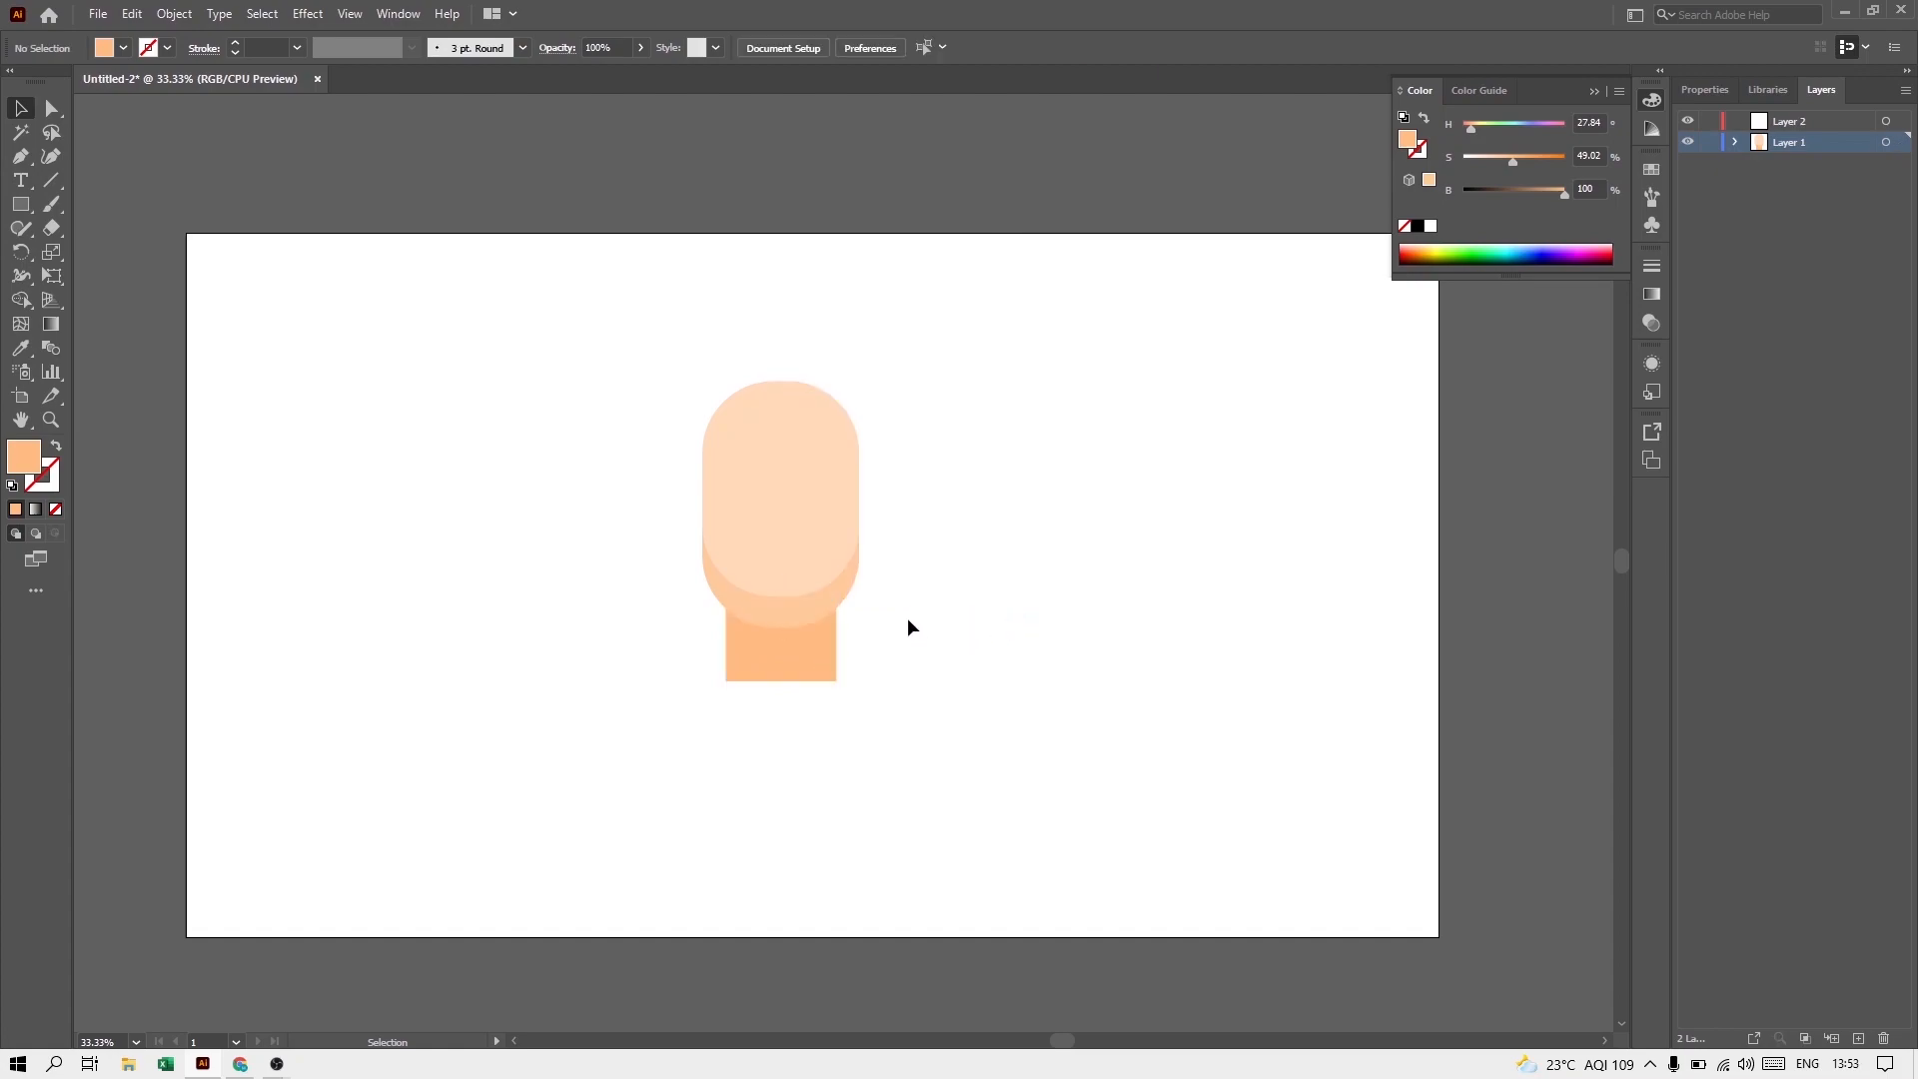
Step: Draw a purple rectangle over the neck's lower end as the shirt, filled with about H 277, S 100, B 64
{"action": "left_click", "coordinate": [20, 204]}
{"action": "left_click", "coordinate": [1564, 253]}
{"action": "left_click_drag", "start_coordinate": [1544, 196], "coordinate": [1527, 195]}
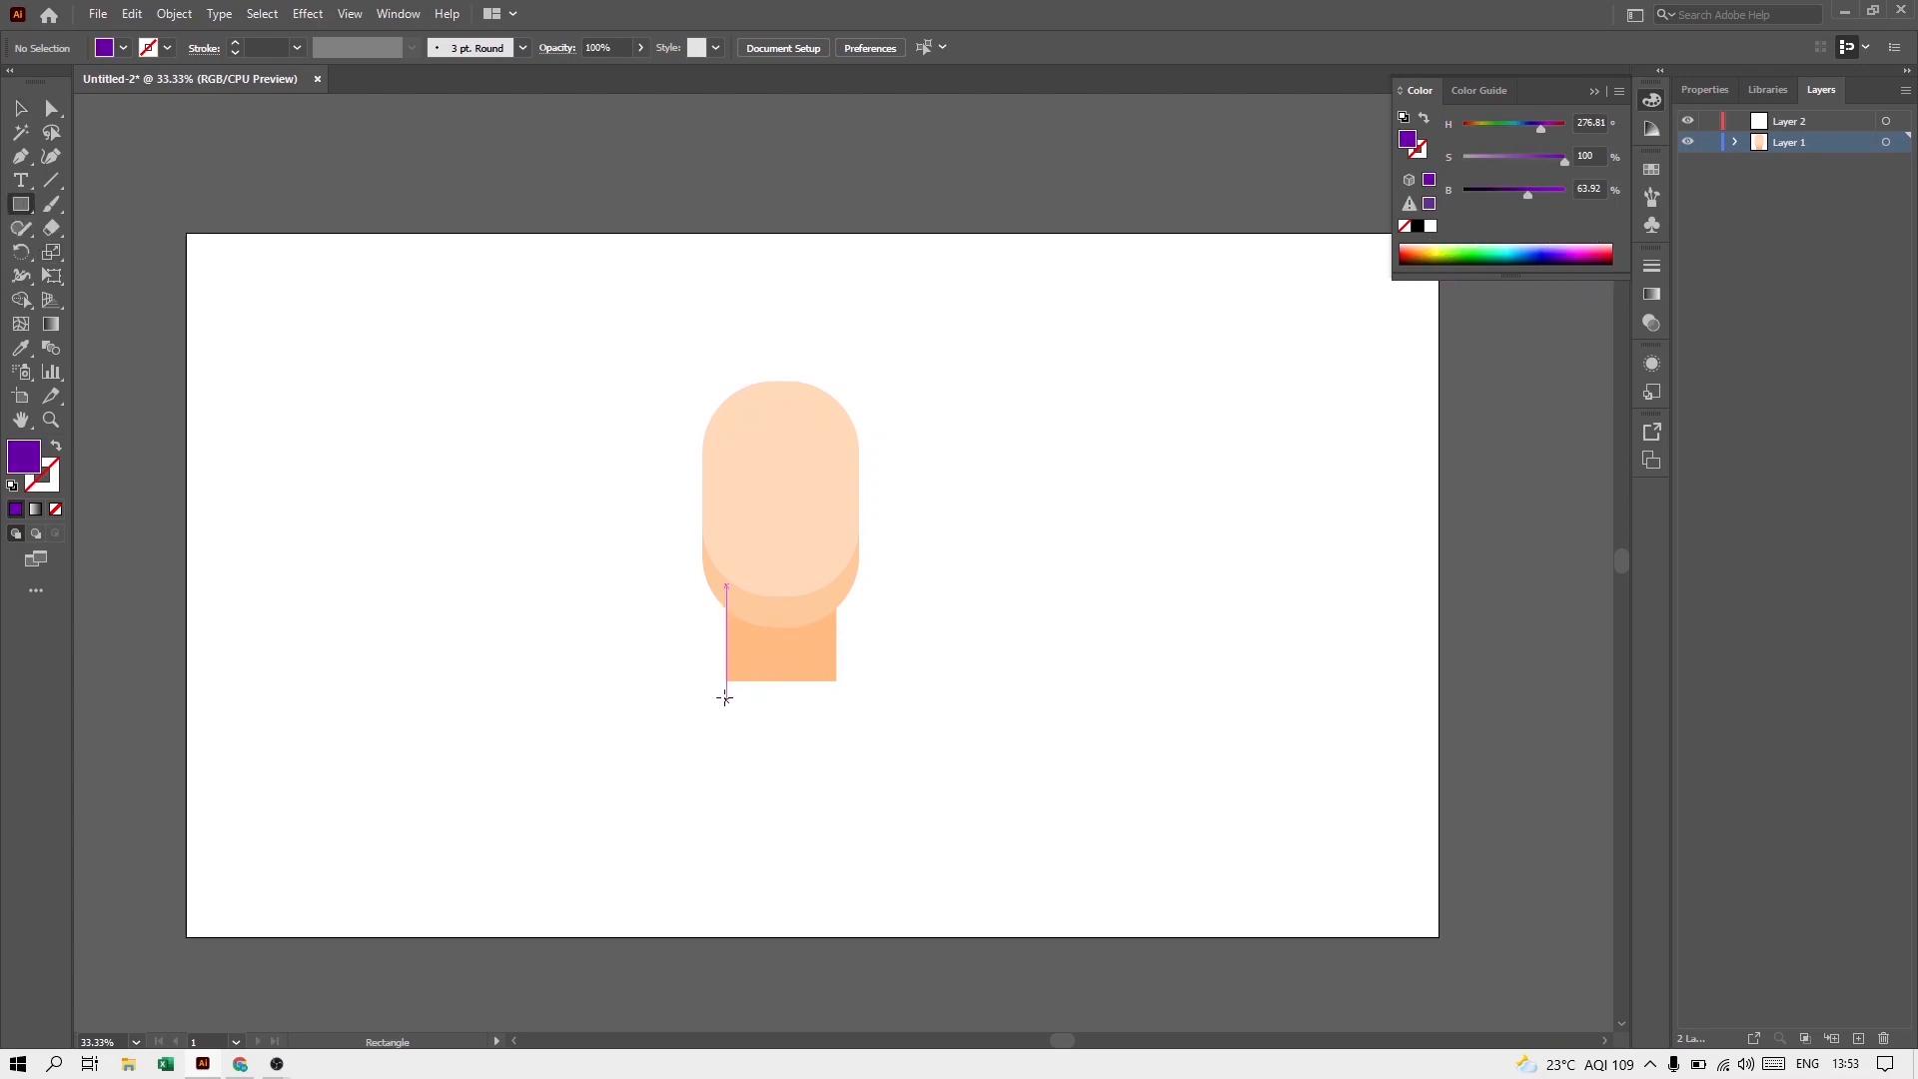
{"action": "left_click_drag", "start_coordinate": [692, 627], "coordinate": [798, 715]}
{"action": "key", "text": "v"}
{"action": "left_click", "coordinate": [970, 680]}
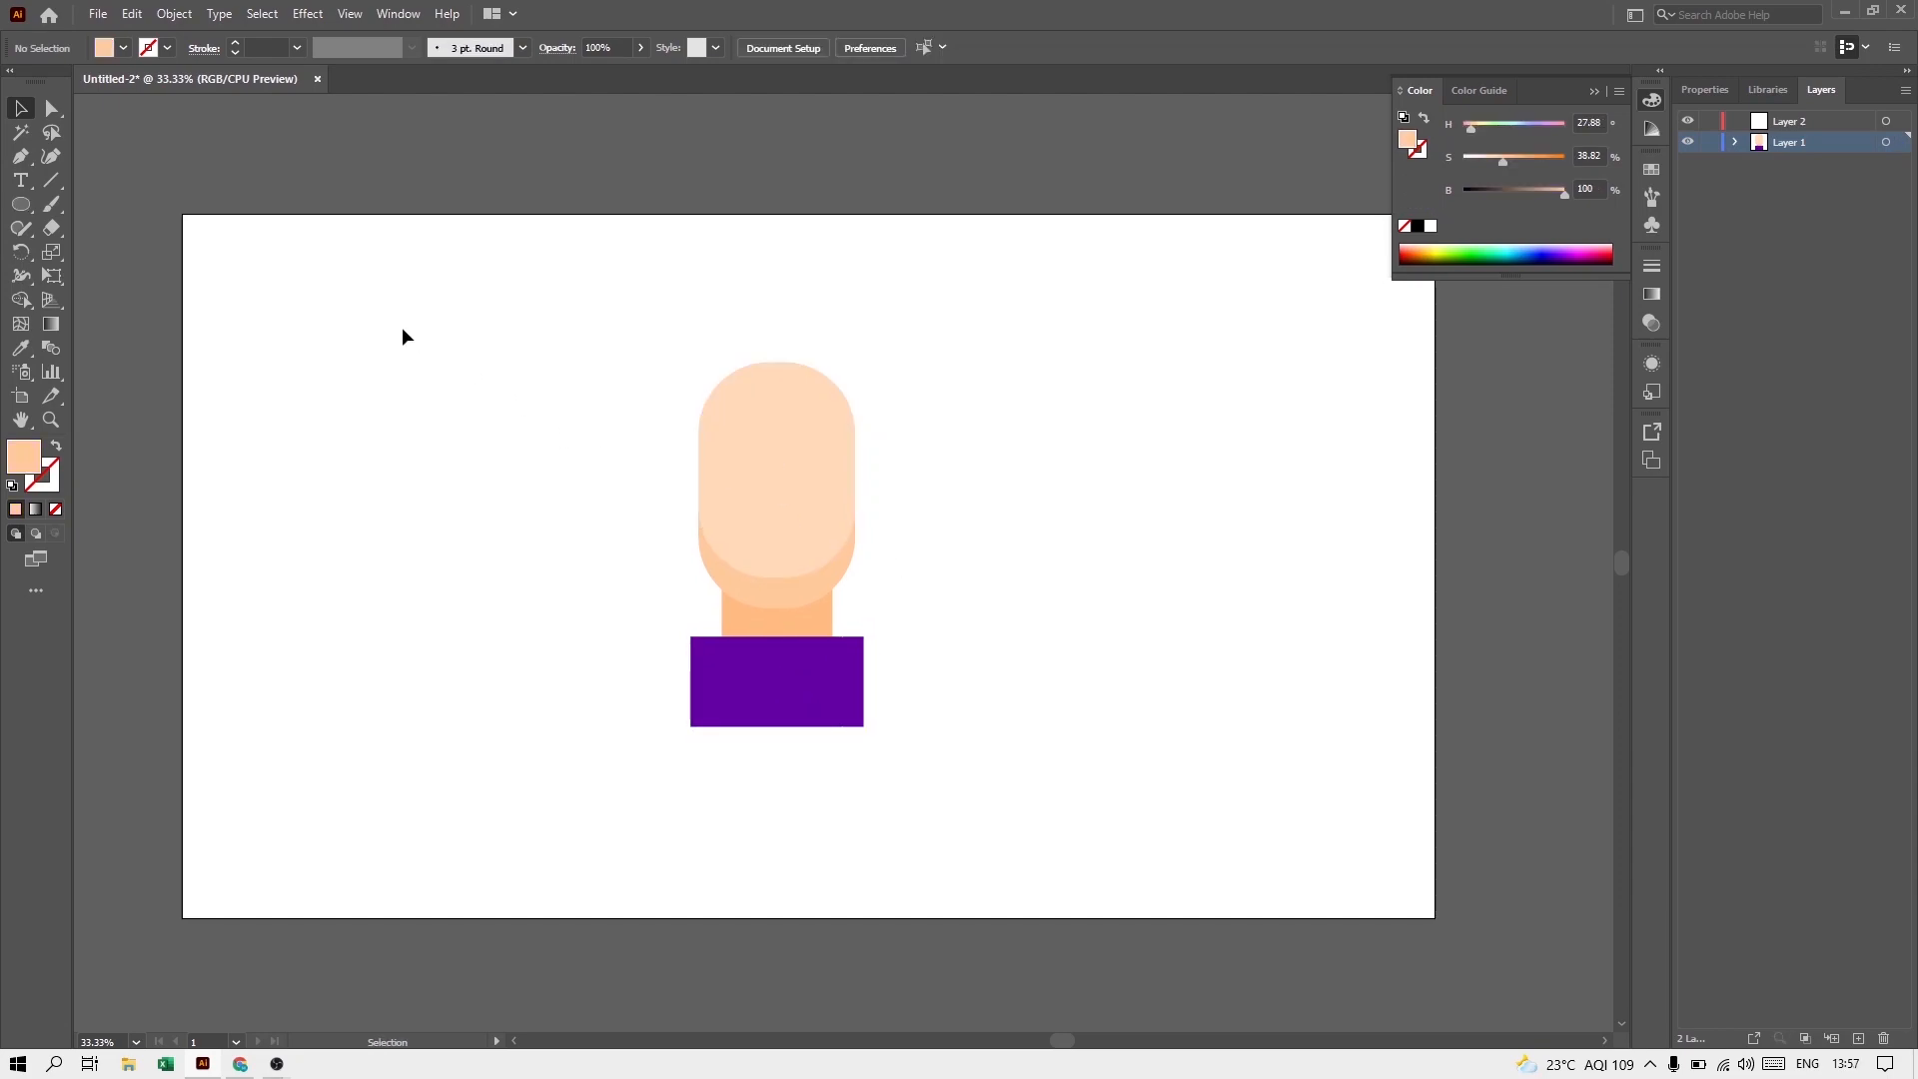
Step: Draw a circle about 74 px wide beside the head in the chin-shadow color as the ear base
{"action": "left_click", "coordinate": [30, 207]}
{"action": "left_click_drag", "start_coordinate": [1074, 530], "coordinate": [1096, 552]}
{"action": "key", "text": "v"}
{"action": "scroll", "coordinate": [1079, 539], "scroll_direction": "up", "scroll_amount": 2}
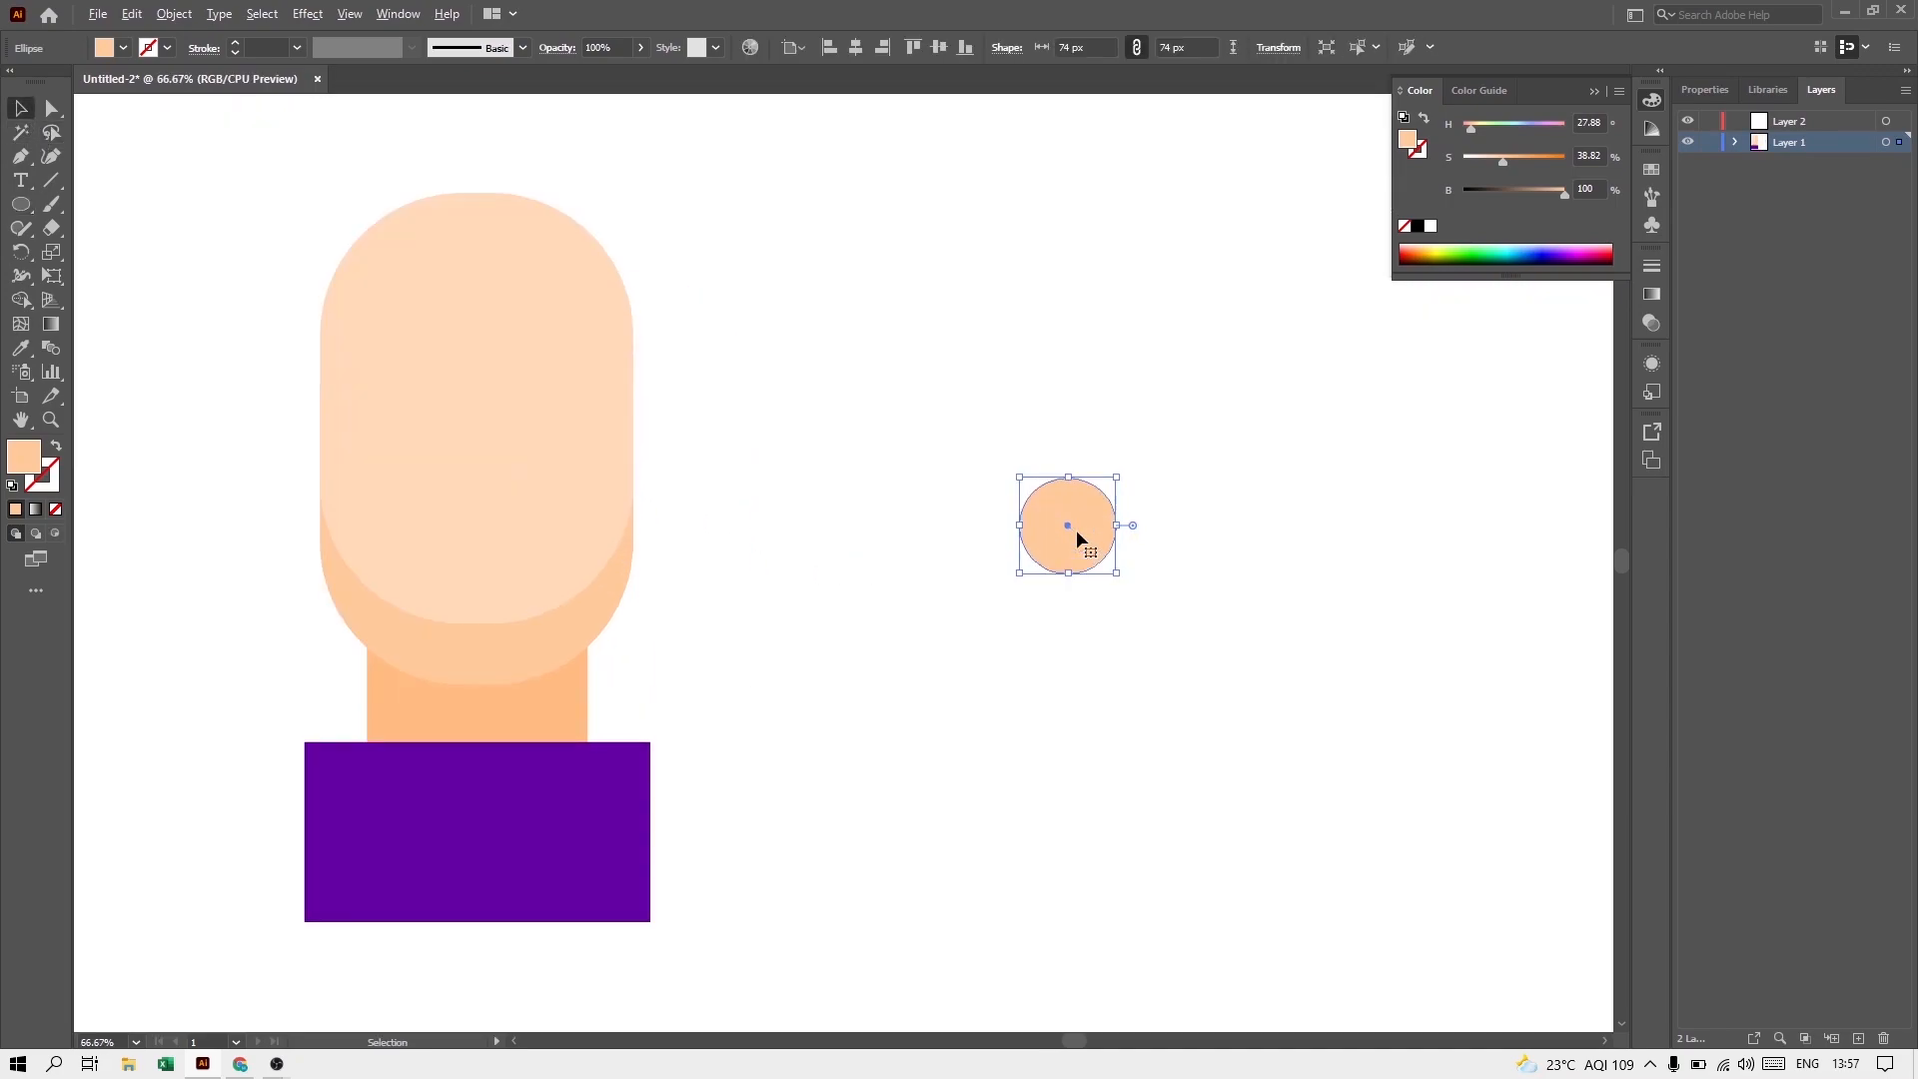
Step: Duplicate the ear circle slightly upward and trim away the part outside the original circle with Shape Builder
{"action": "left_click_drag", "start_coordinate": [1068, 540], "coordinate": [1033, 509]}
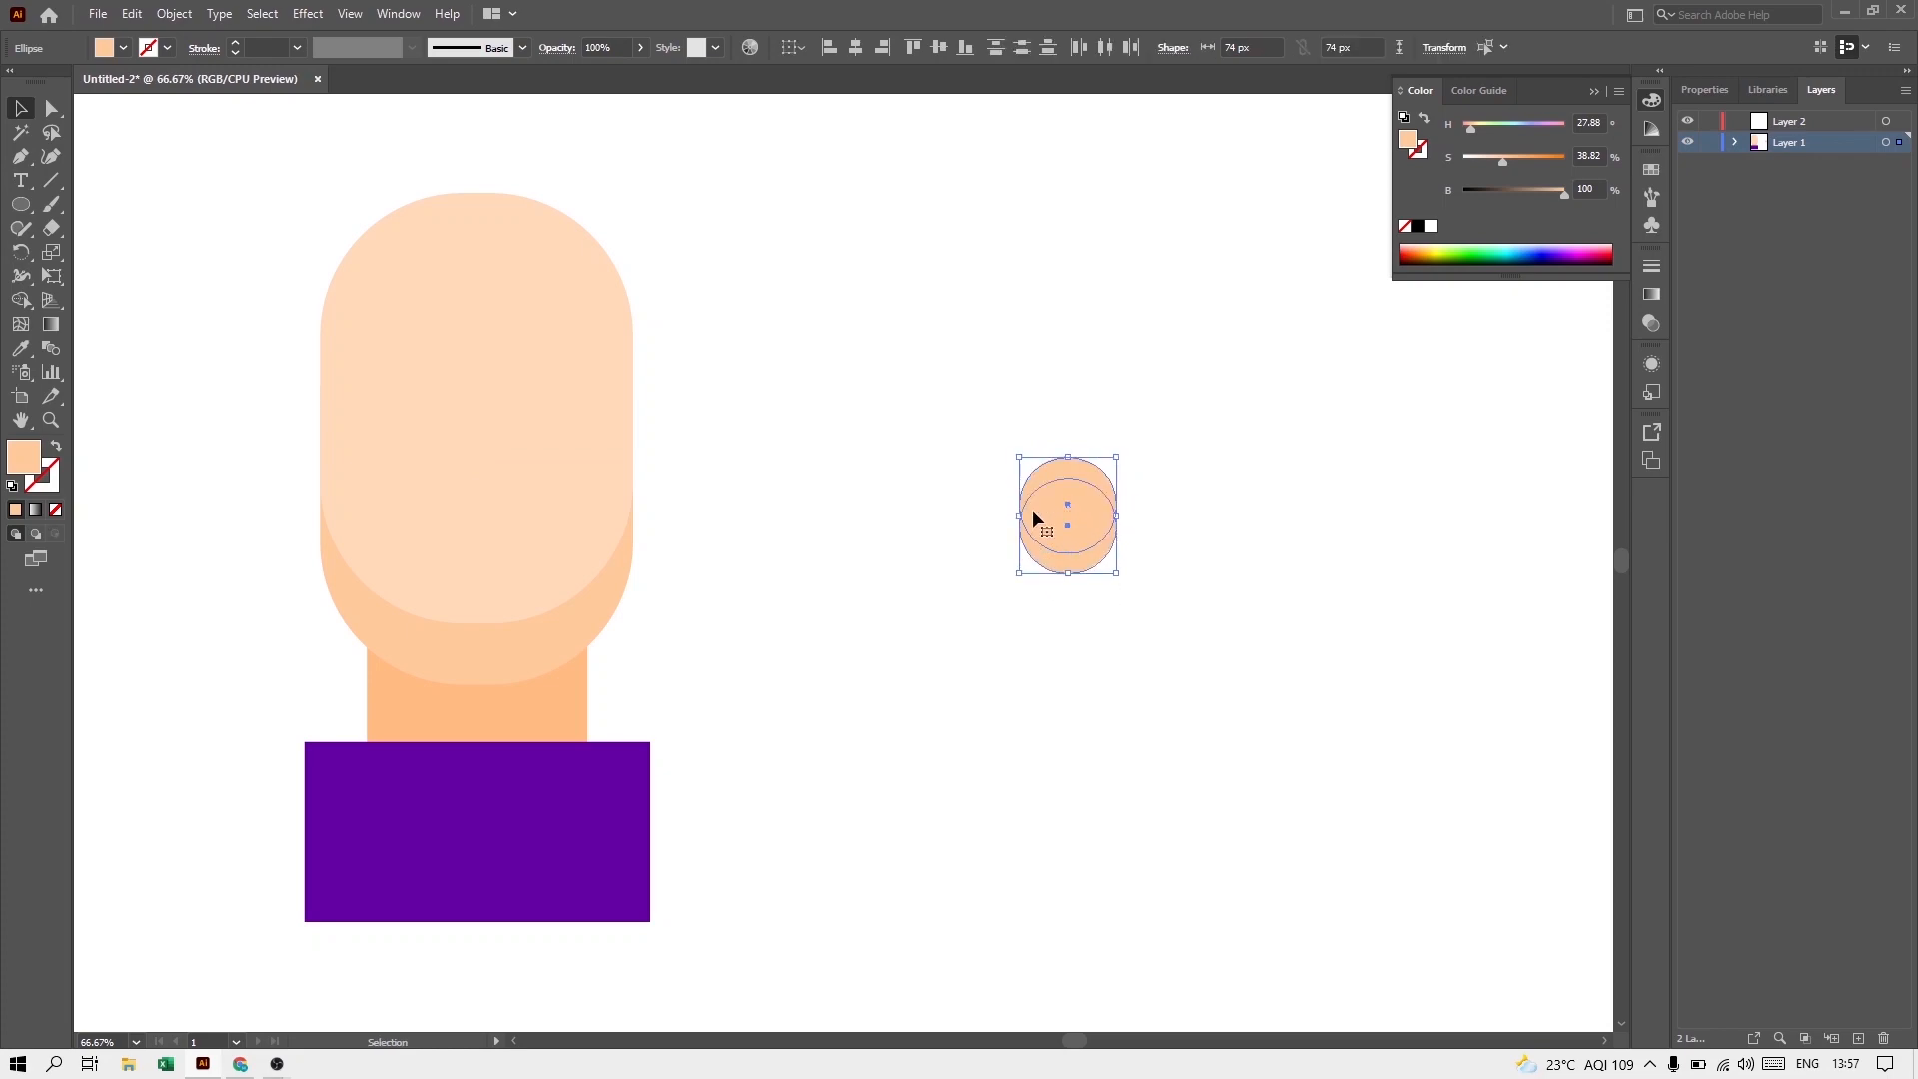
{"action": "key", "text": "shift+m"}
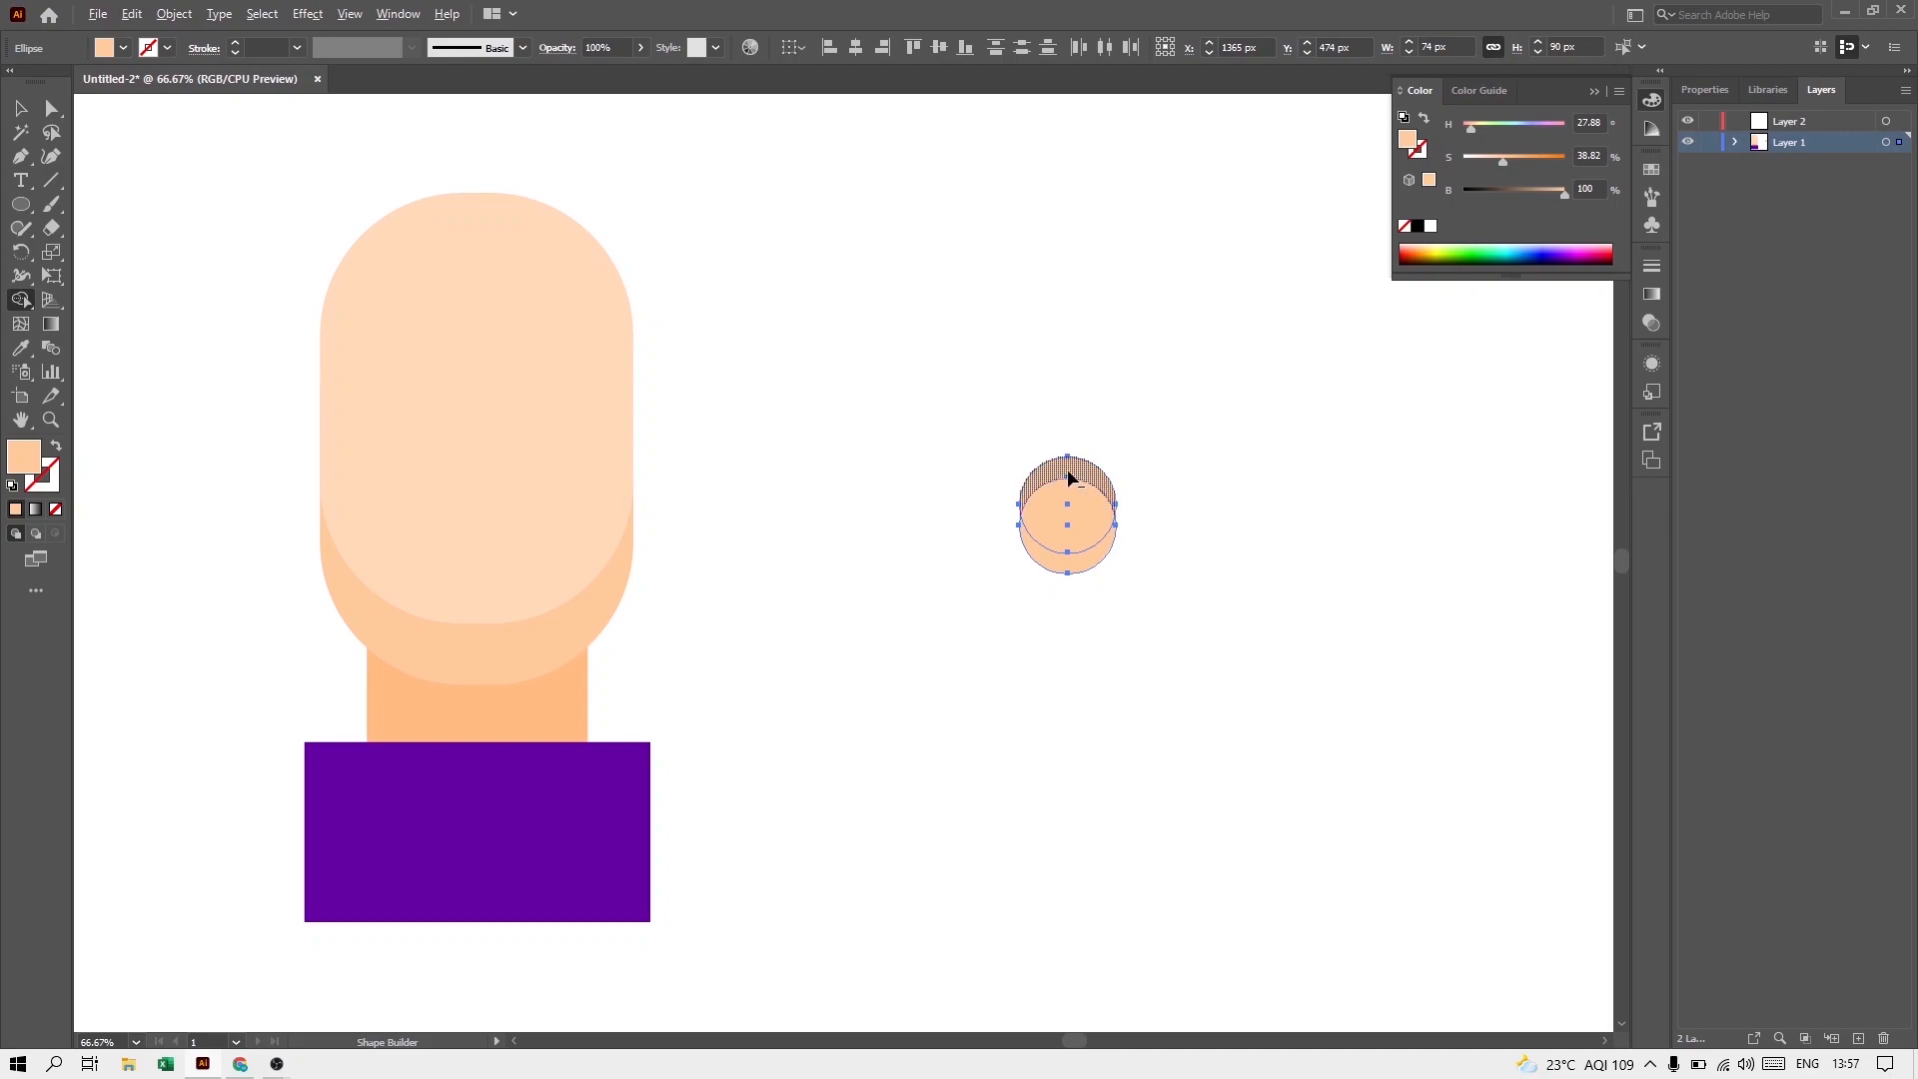
{"action": "left_click_drag", "start_coordinate": [1069, 470], "coordinate": [1048, 447]}
{"action": "key", "text": "v"}
{"action": "left_click", "coordinate": [1070, 603]}
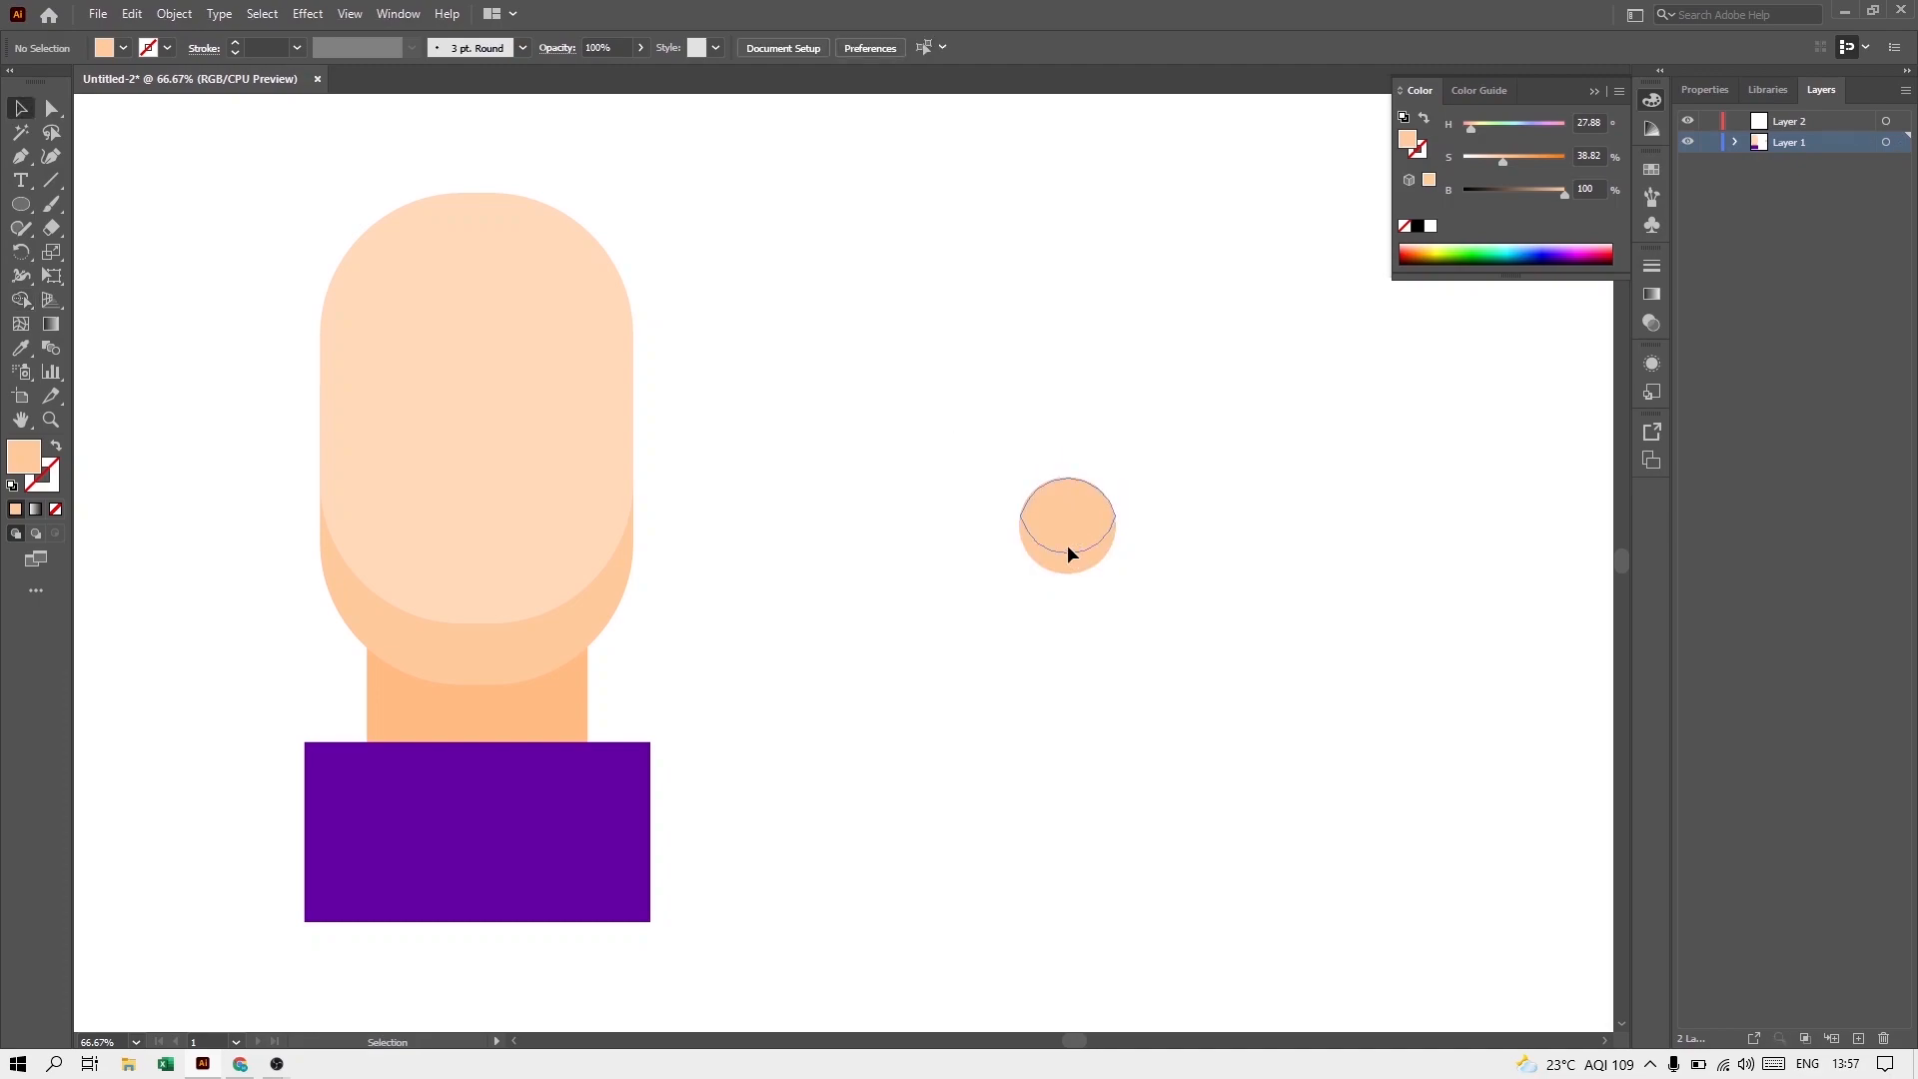
Step: Recolor the ear's upper overlapping shape with the face's light skin tone using the Eyedropper
{"action": "left_click", "coordinate": [1067, 544]}
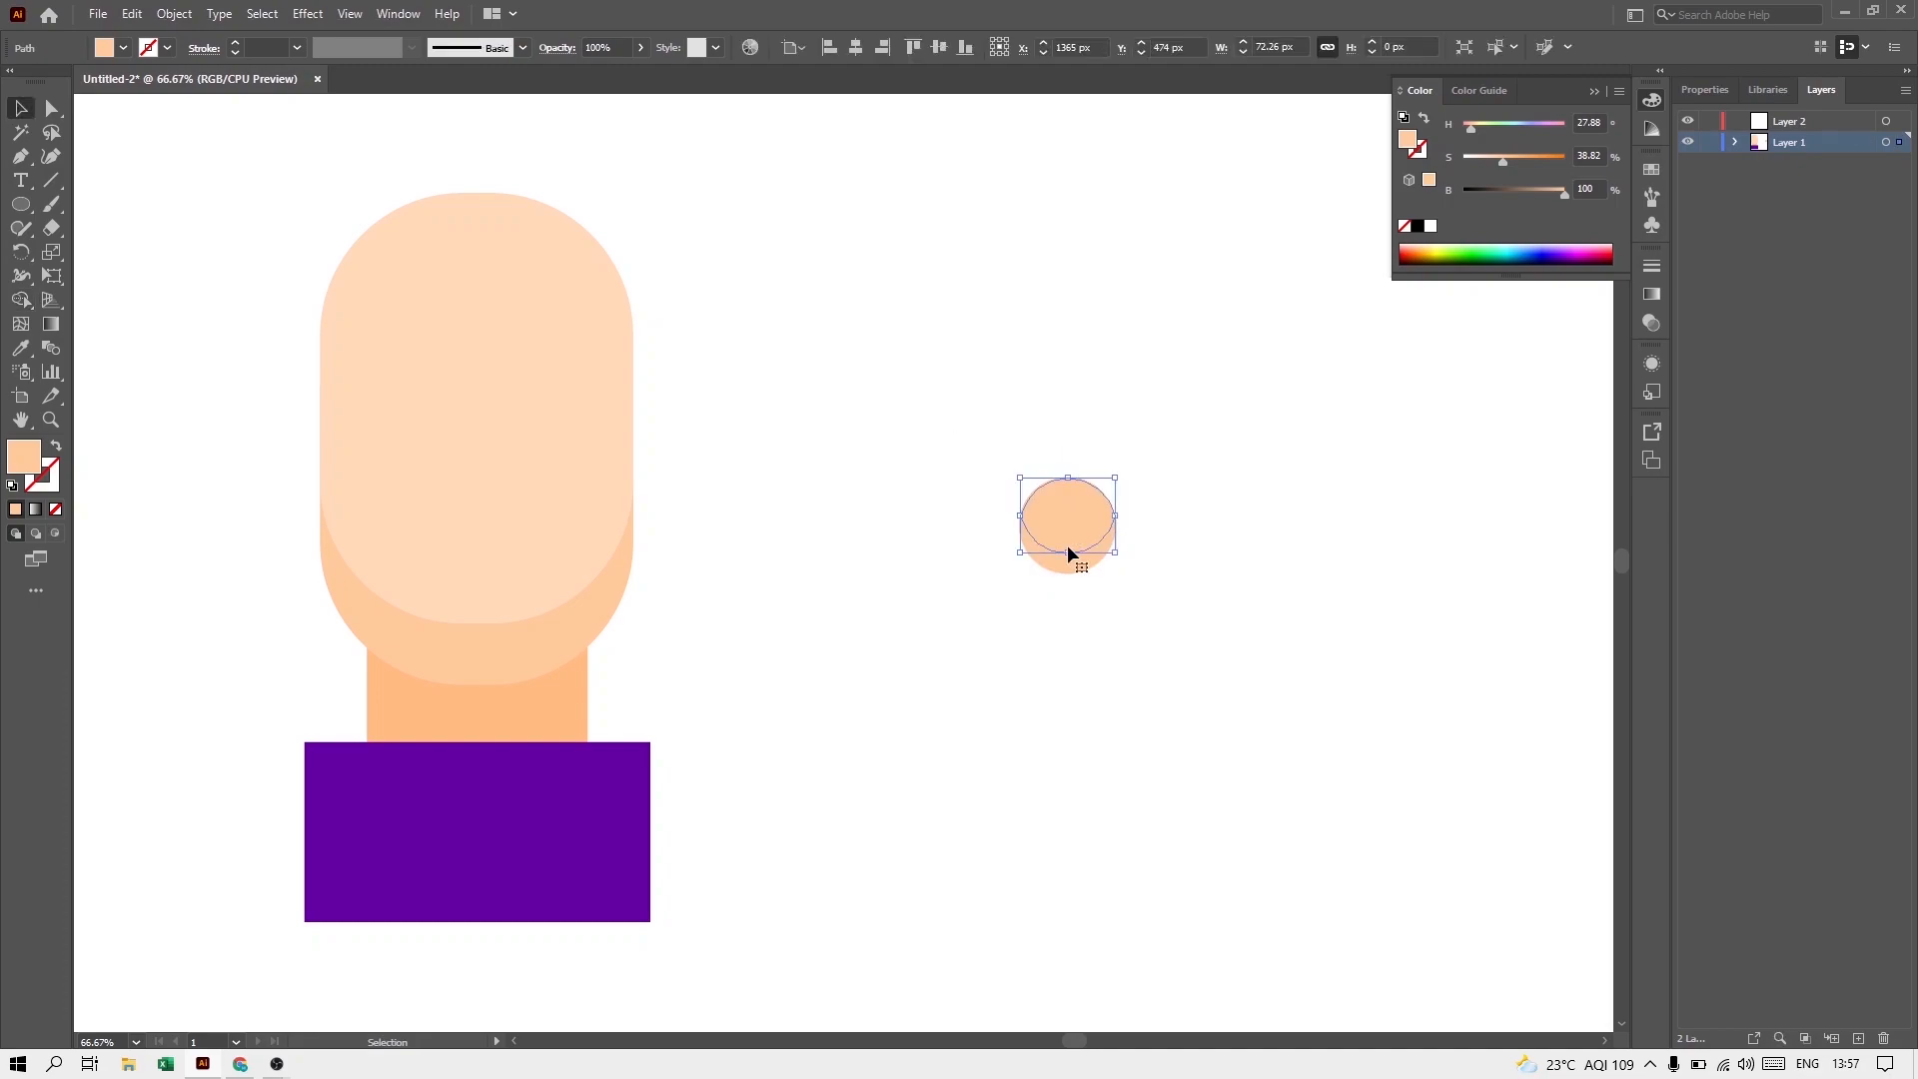
{"action": "left_click", "coordinate": [25, 355]}
{"action": "left_click", "coordinate": [445, 456]}
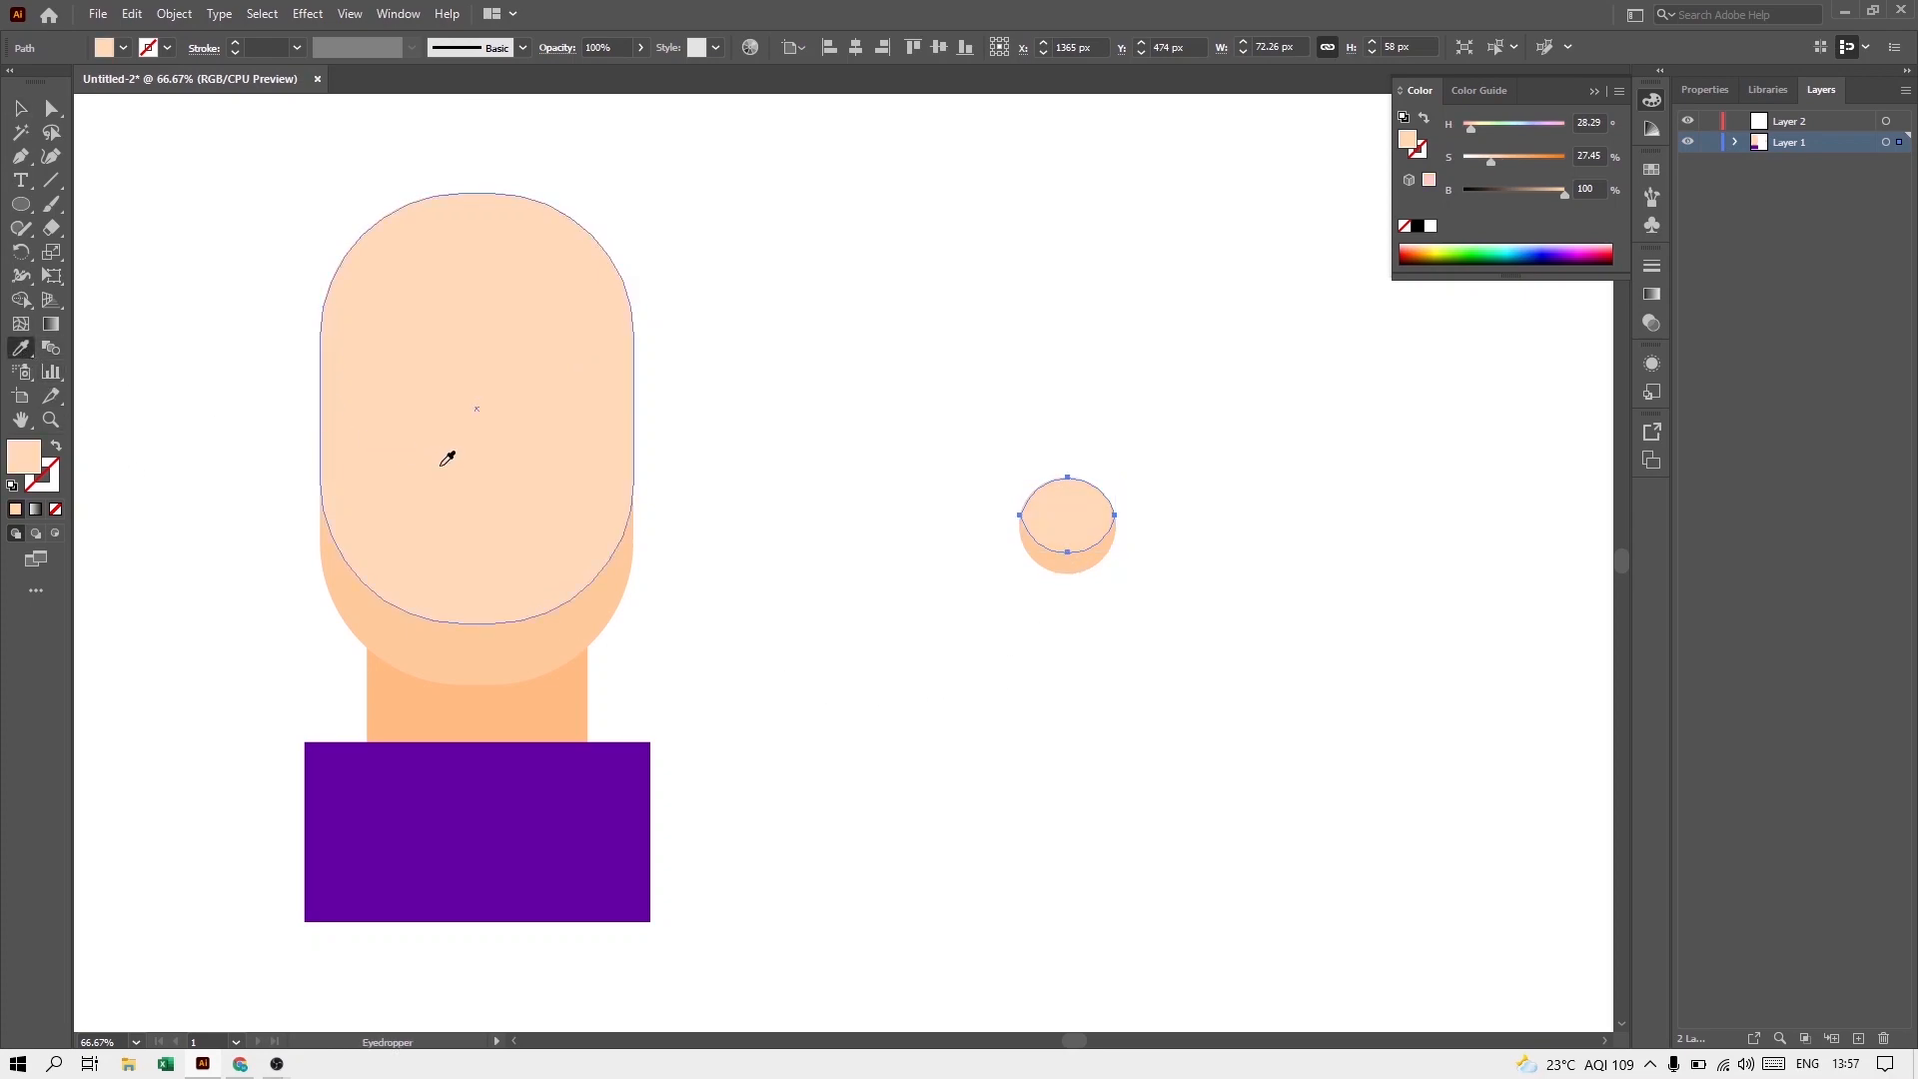
{"action": "left_click", "coordinate": [20, 108]}
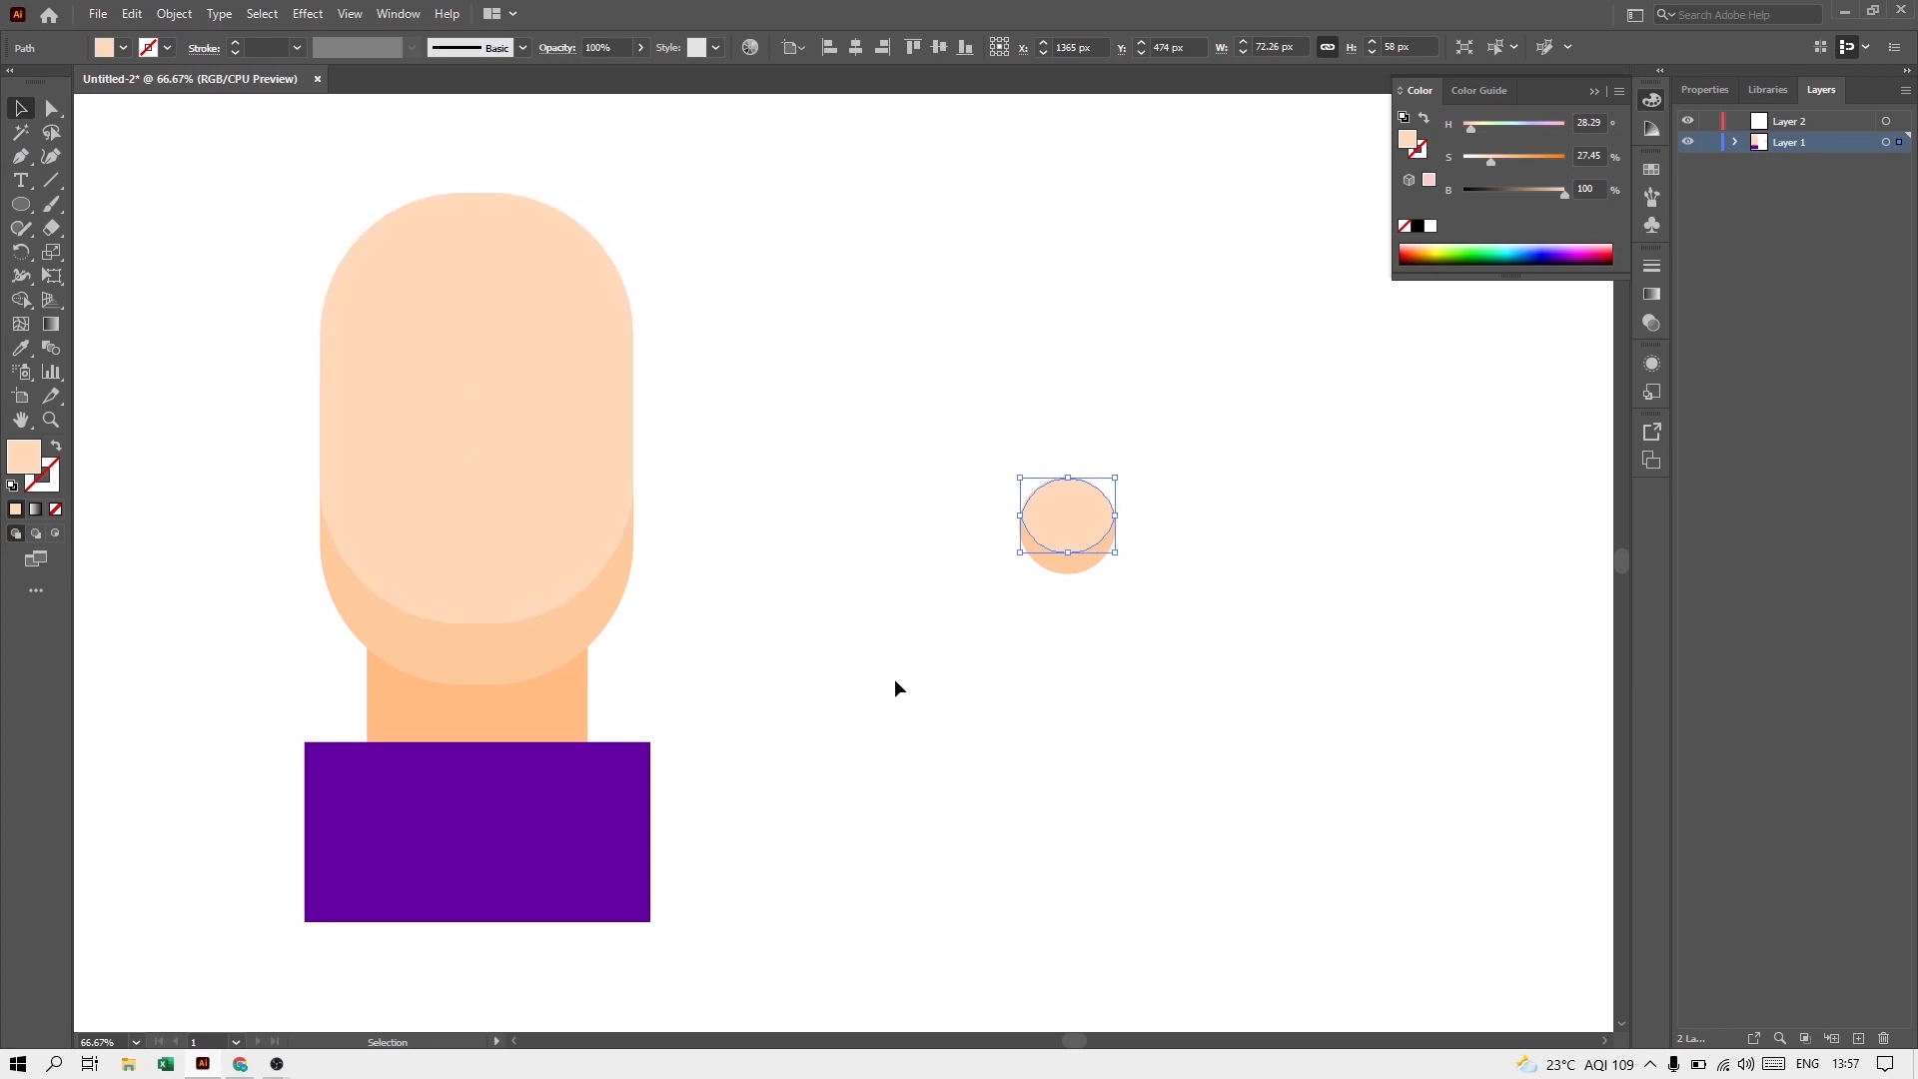
{"action": "key", "text": "ctrl+shift+a"}
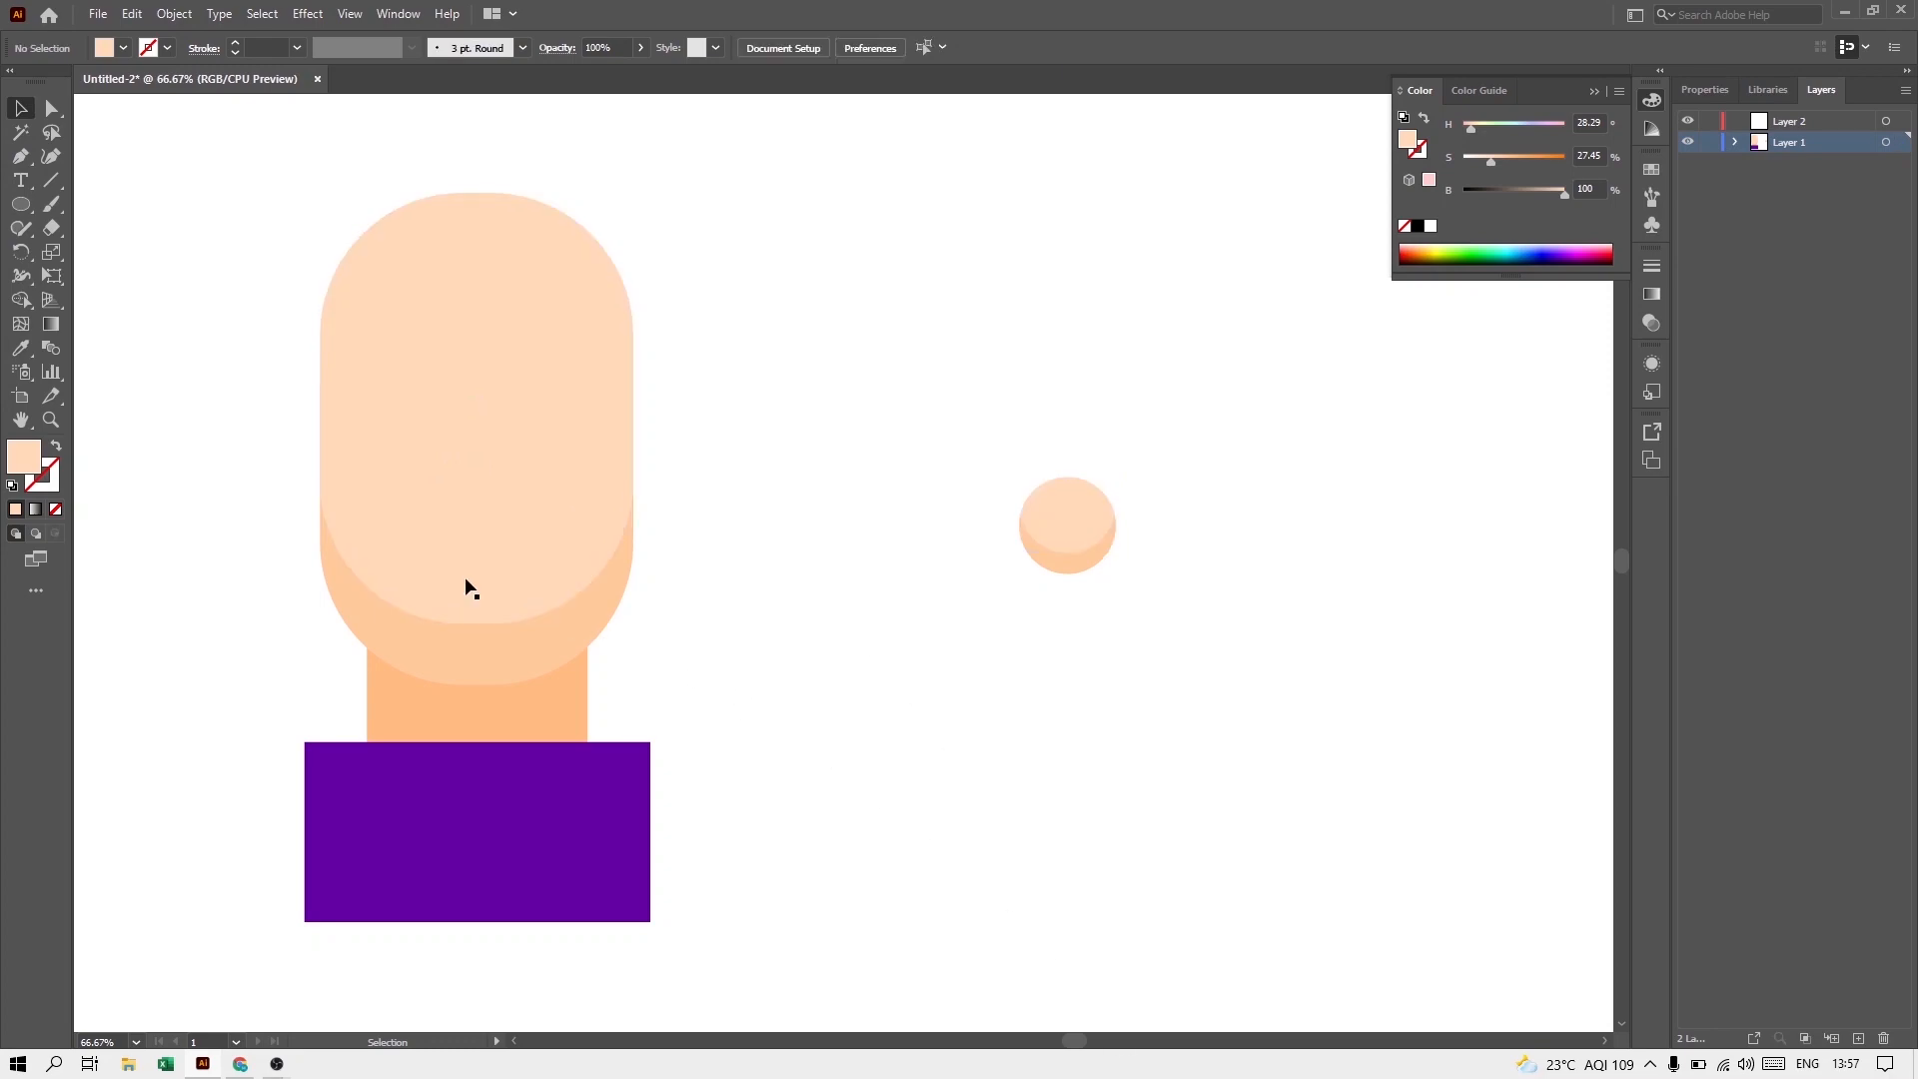
Step: Add a small circle in the neck's color at the ear's center and group all the ear shapes
{"action": "left_click", "coordinate": [21, 205]}
{"action": "left_click_drag", "start_coordinate": [1069, 519], "coordinate": [1004, 461]}
{"action": "key", "text": "v"}
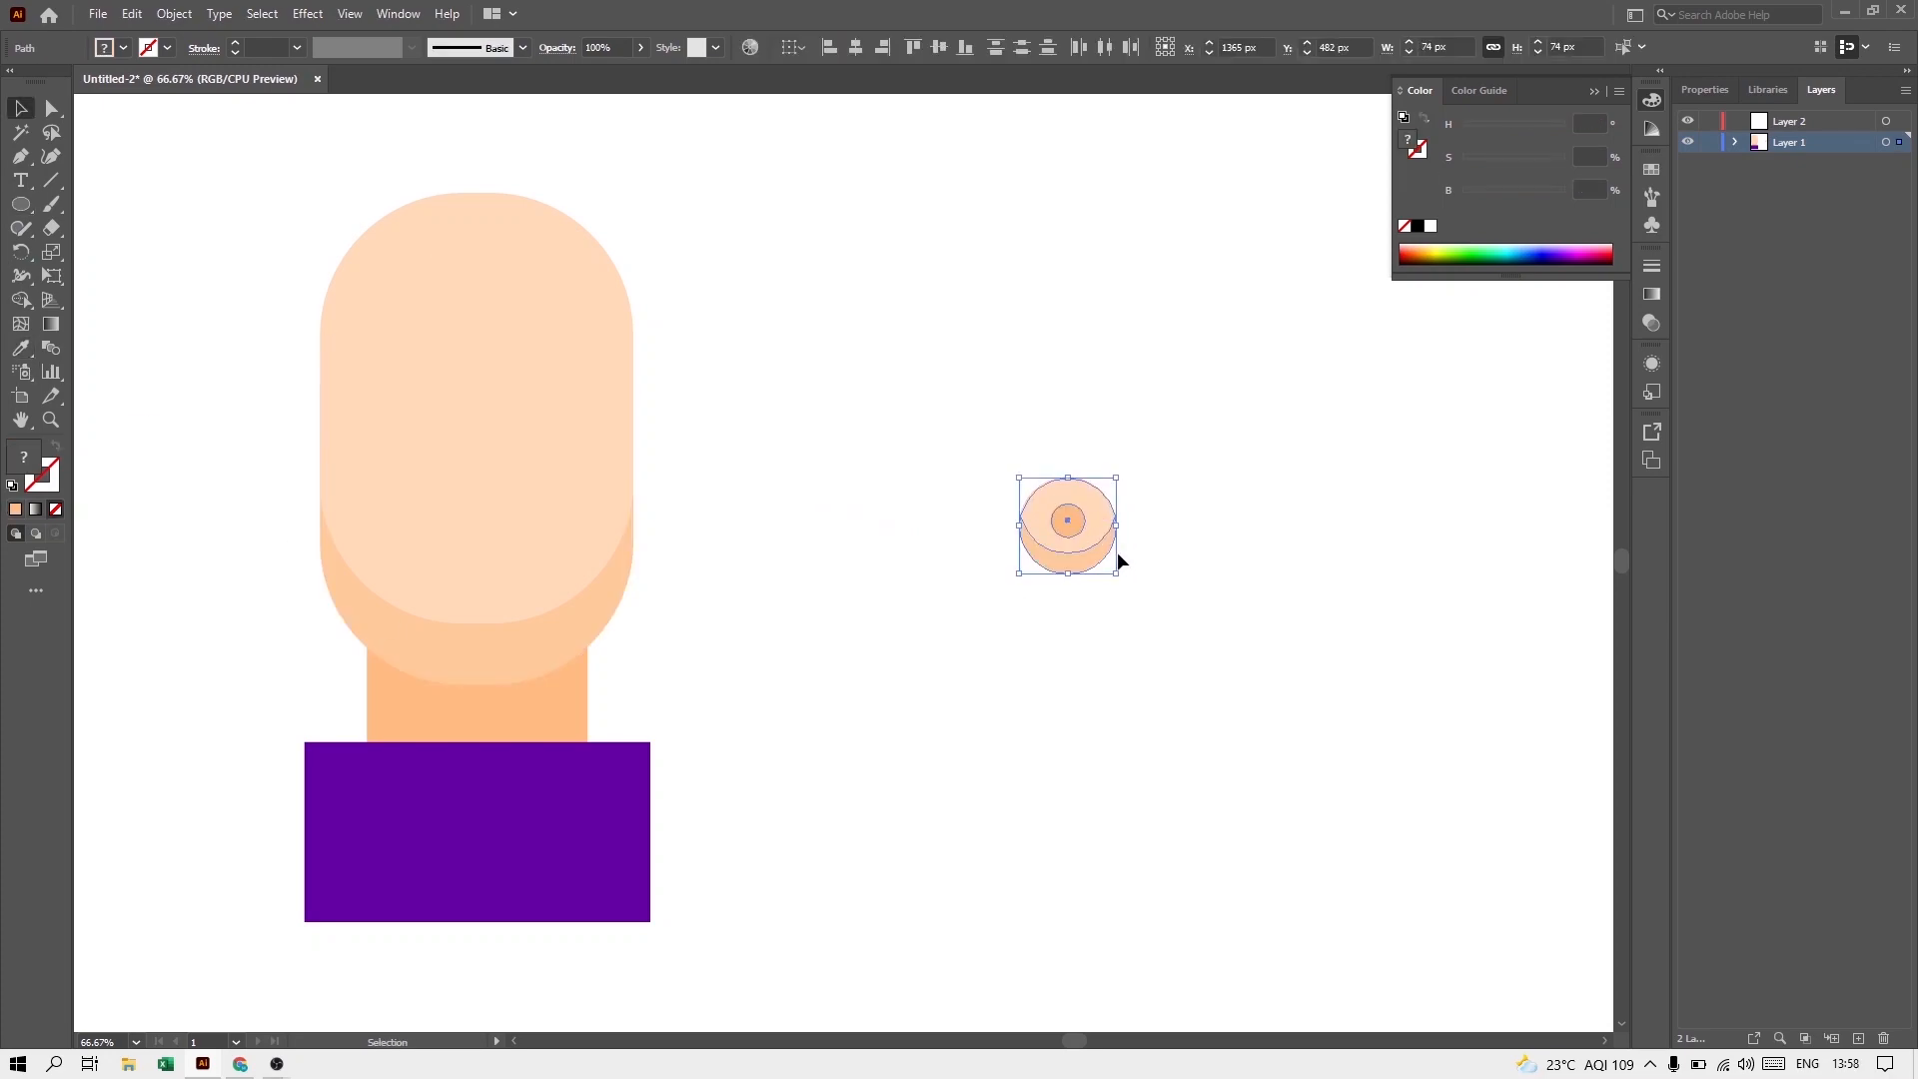
{"action": "key", "text": "ctrl+g"}
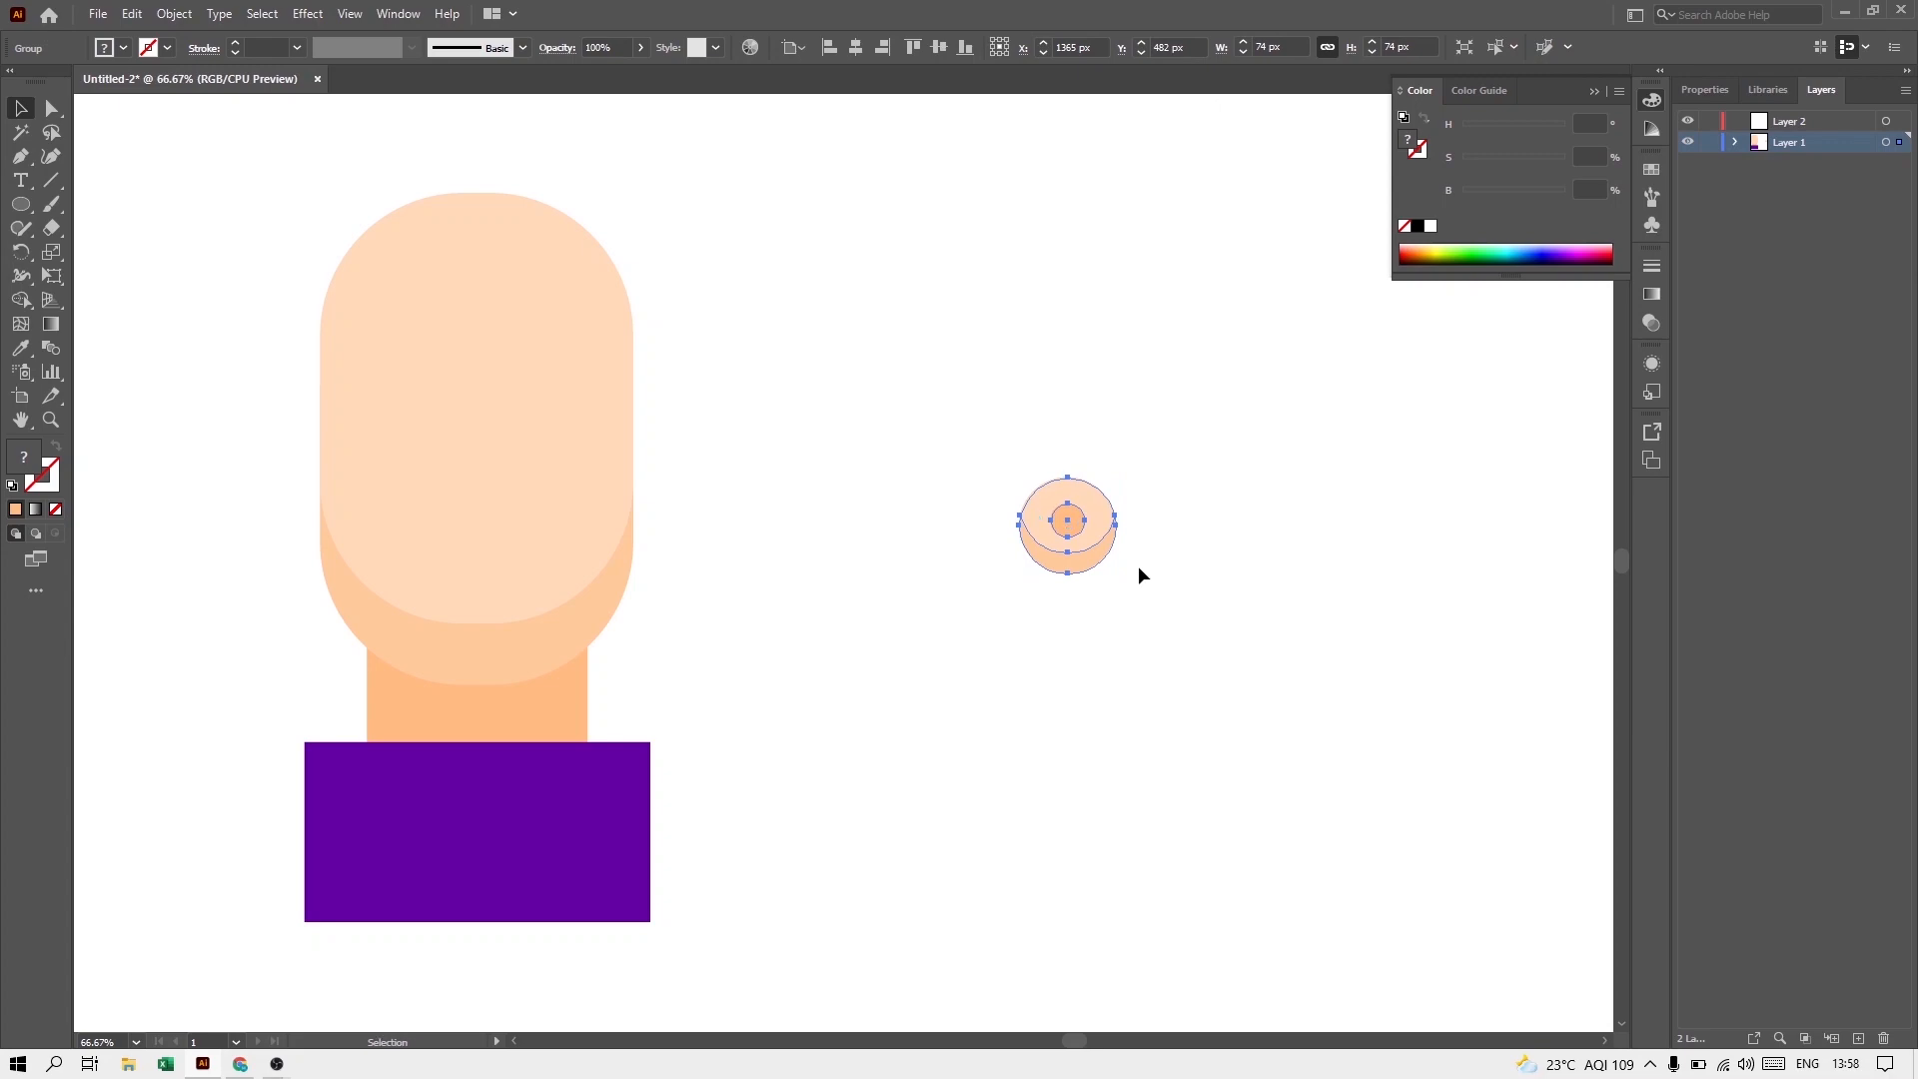
Step: Move the ear group to the head's right edge, send it to the back, and duplicate it at the left edge
{"action": "left_click_drag", "start_coordinate": [1085, 518], "coordinate": [657, 443]}
{"action": "right_click", "coordinate": [658, 443]}
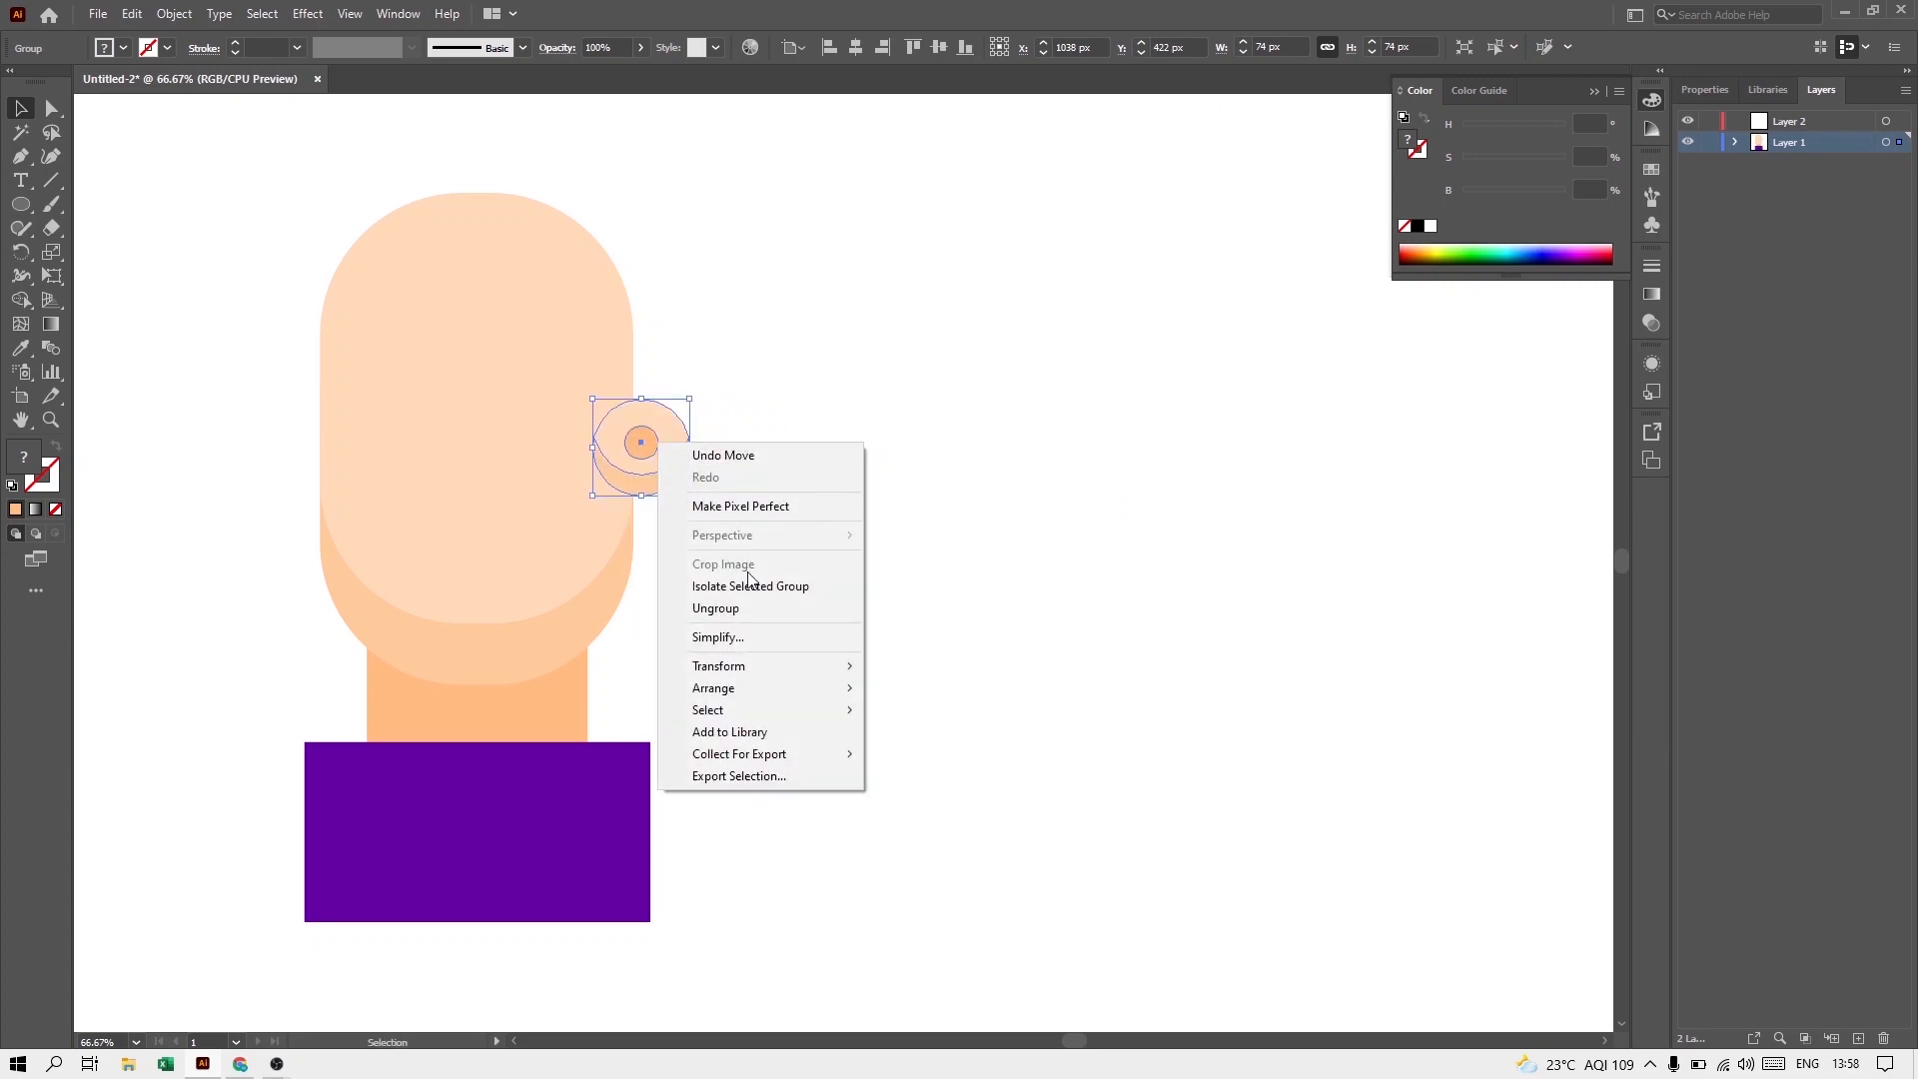
{"action": "mouse_move", "coordinate": [764, 689]}
{"action": "left_click", "coordinate": [919, 753]}
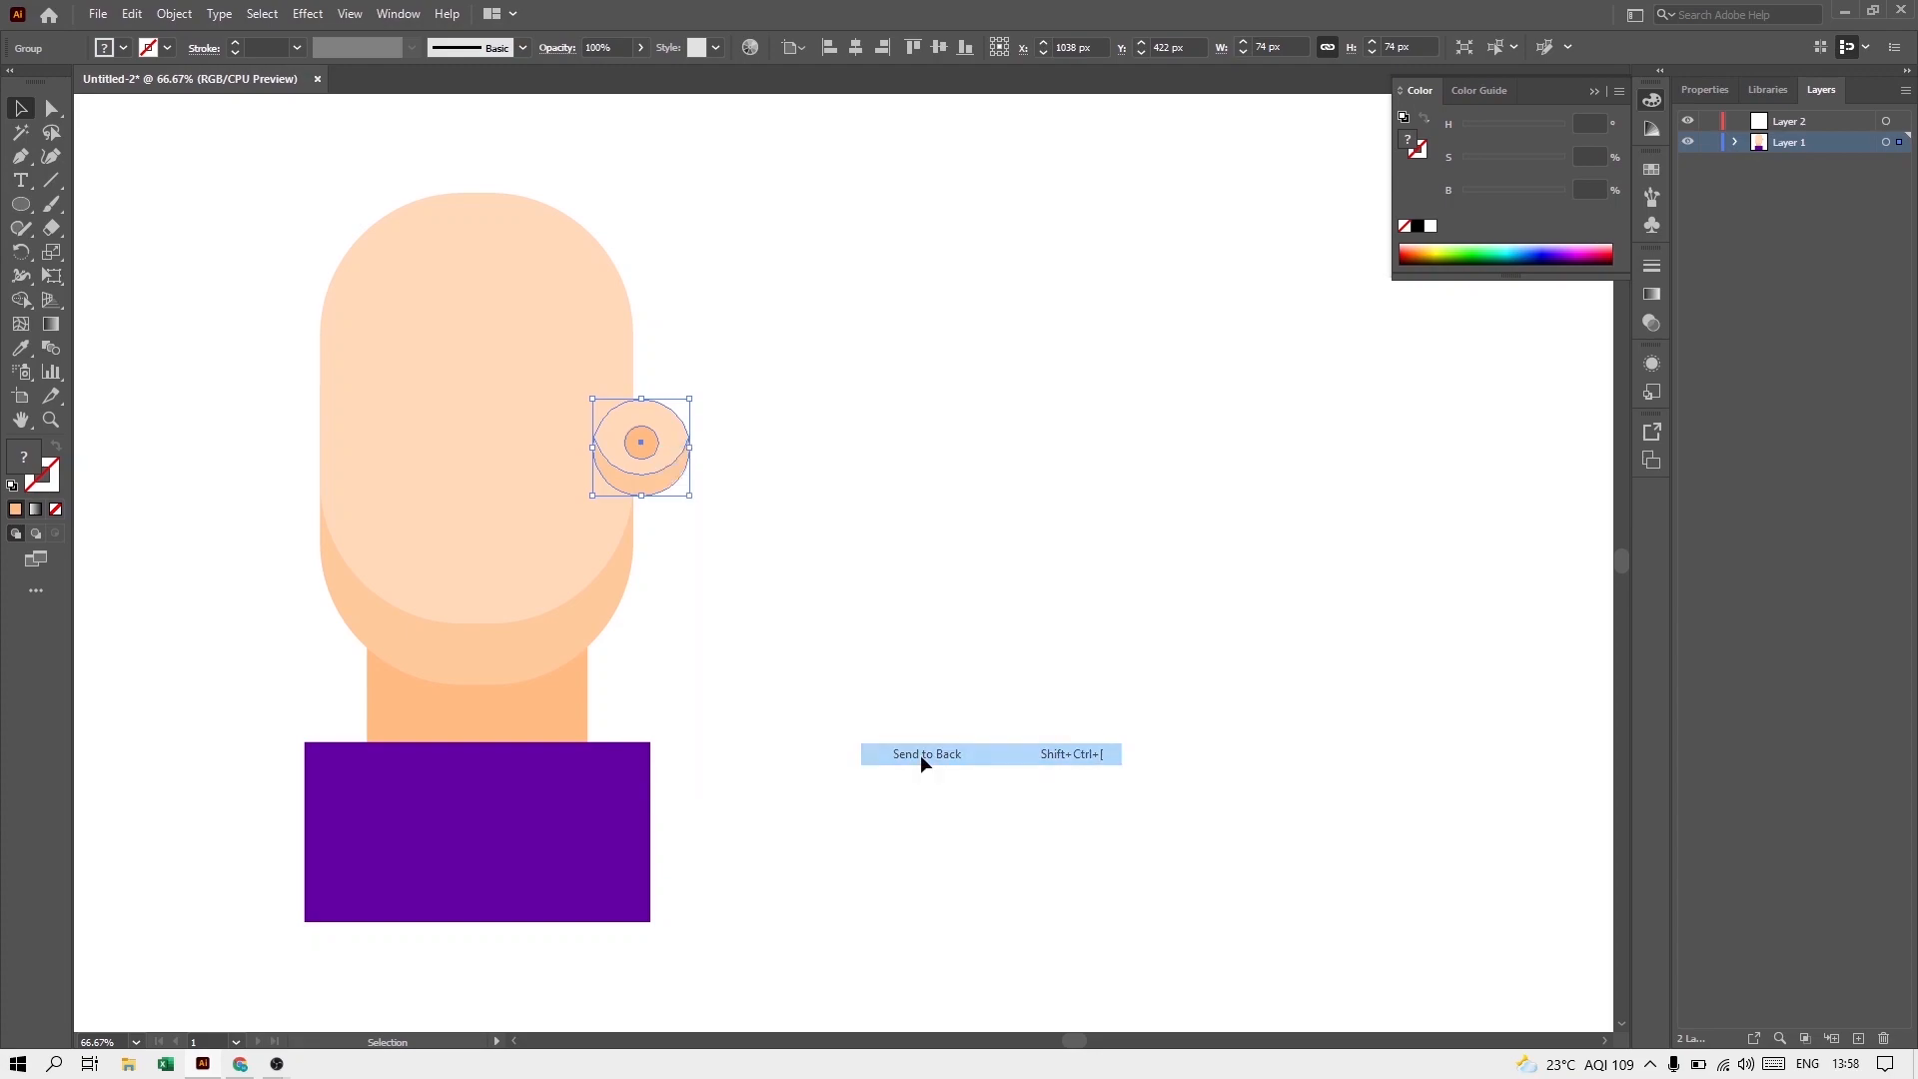
{"action": "left_click", "coordinate": [722, 577]}
{"action": "scroll", "coordinate": [711, 543], "scroll_direction": "down", "scroll_amount": 1}
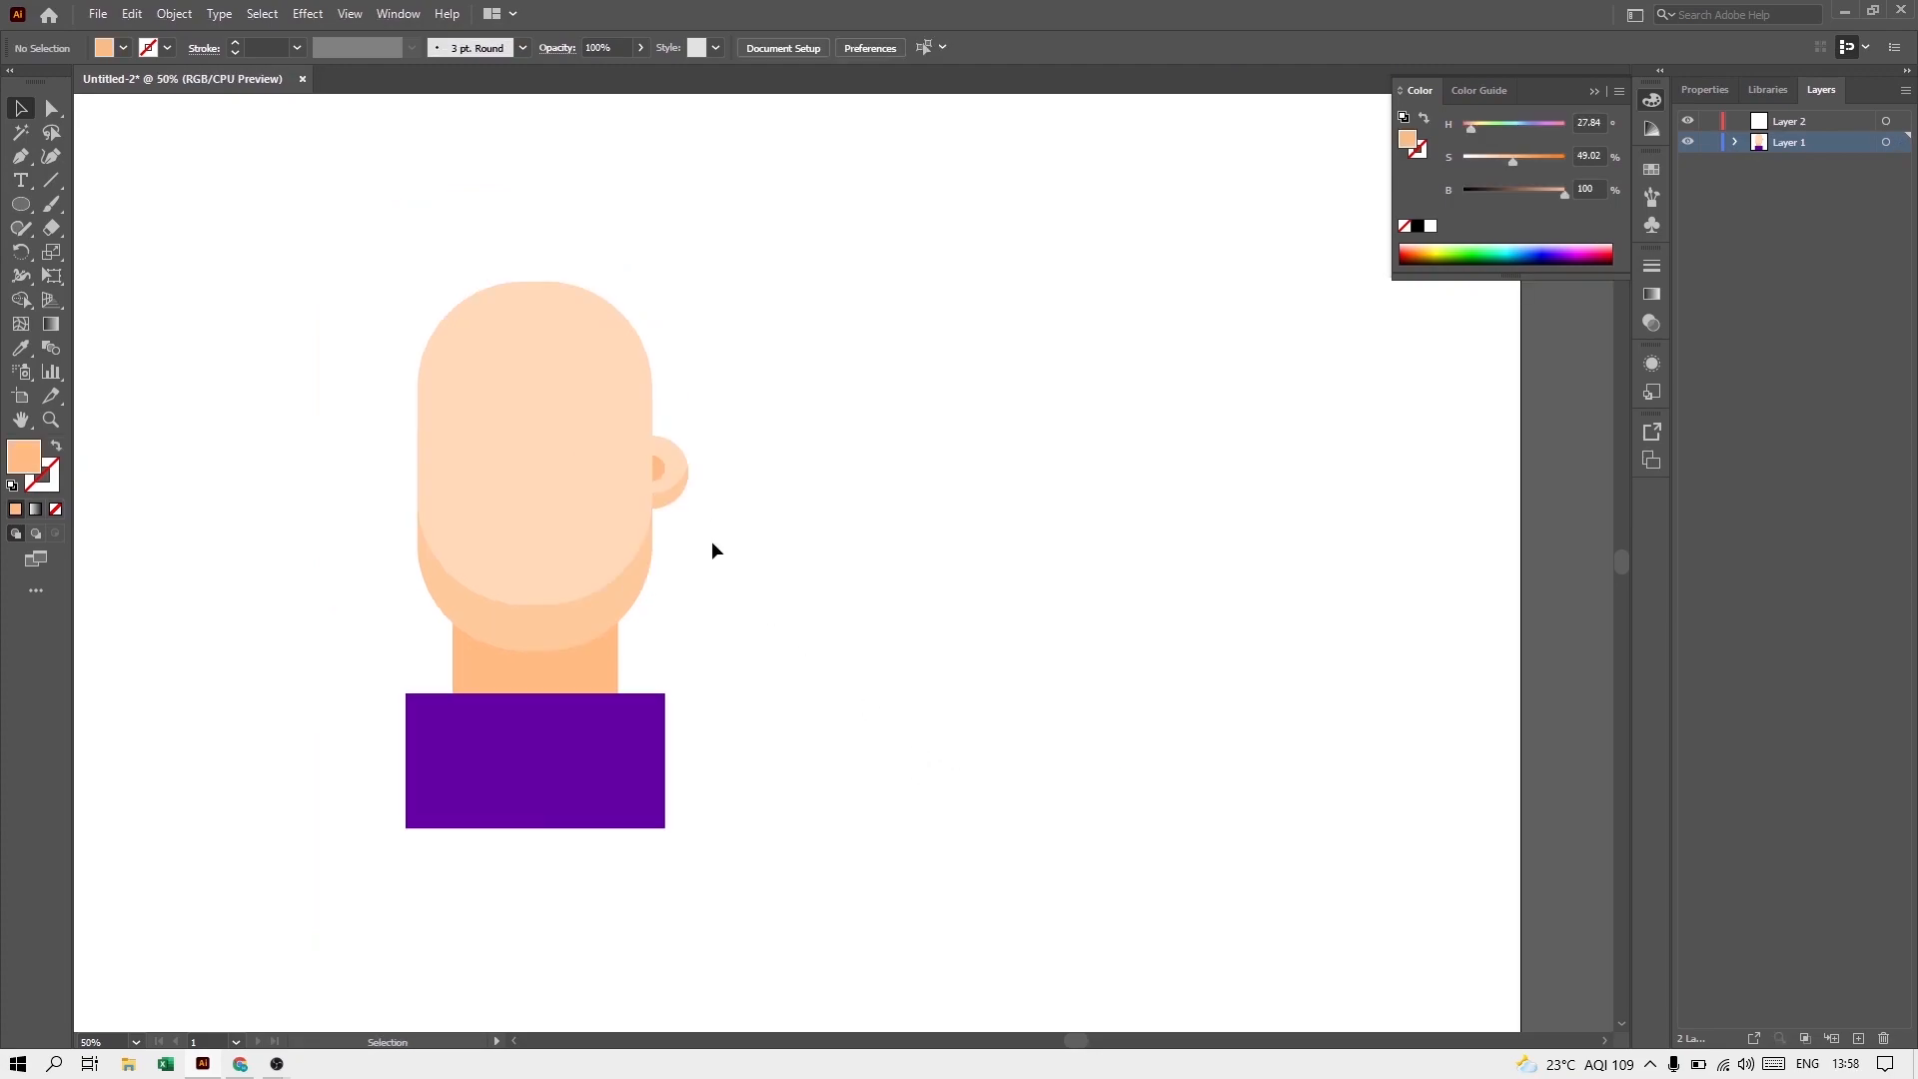
{"action": "left_click_drag", "start_coordinate": [672, 469], "coordinate": [431, 473], "text": "alt"}
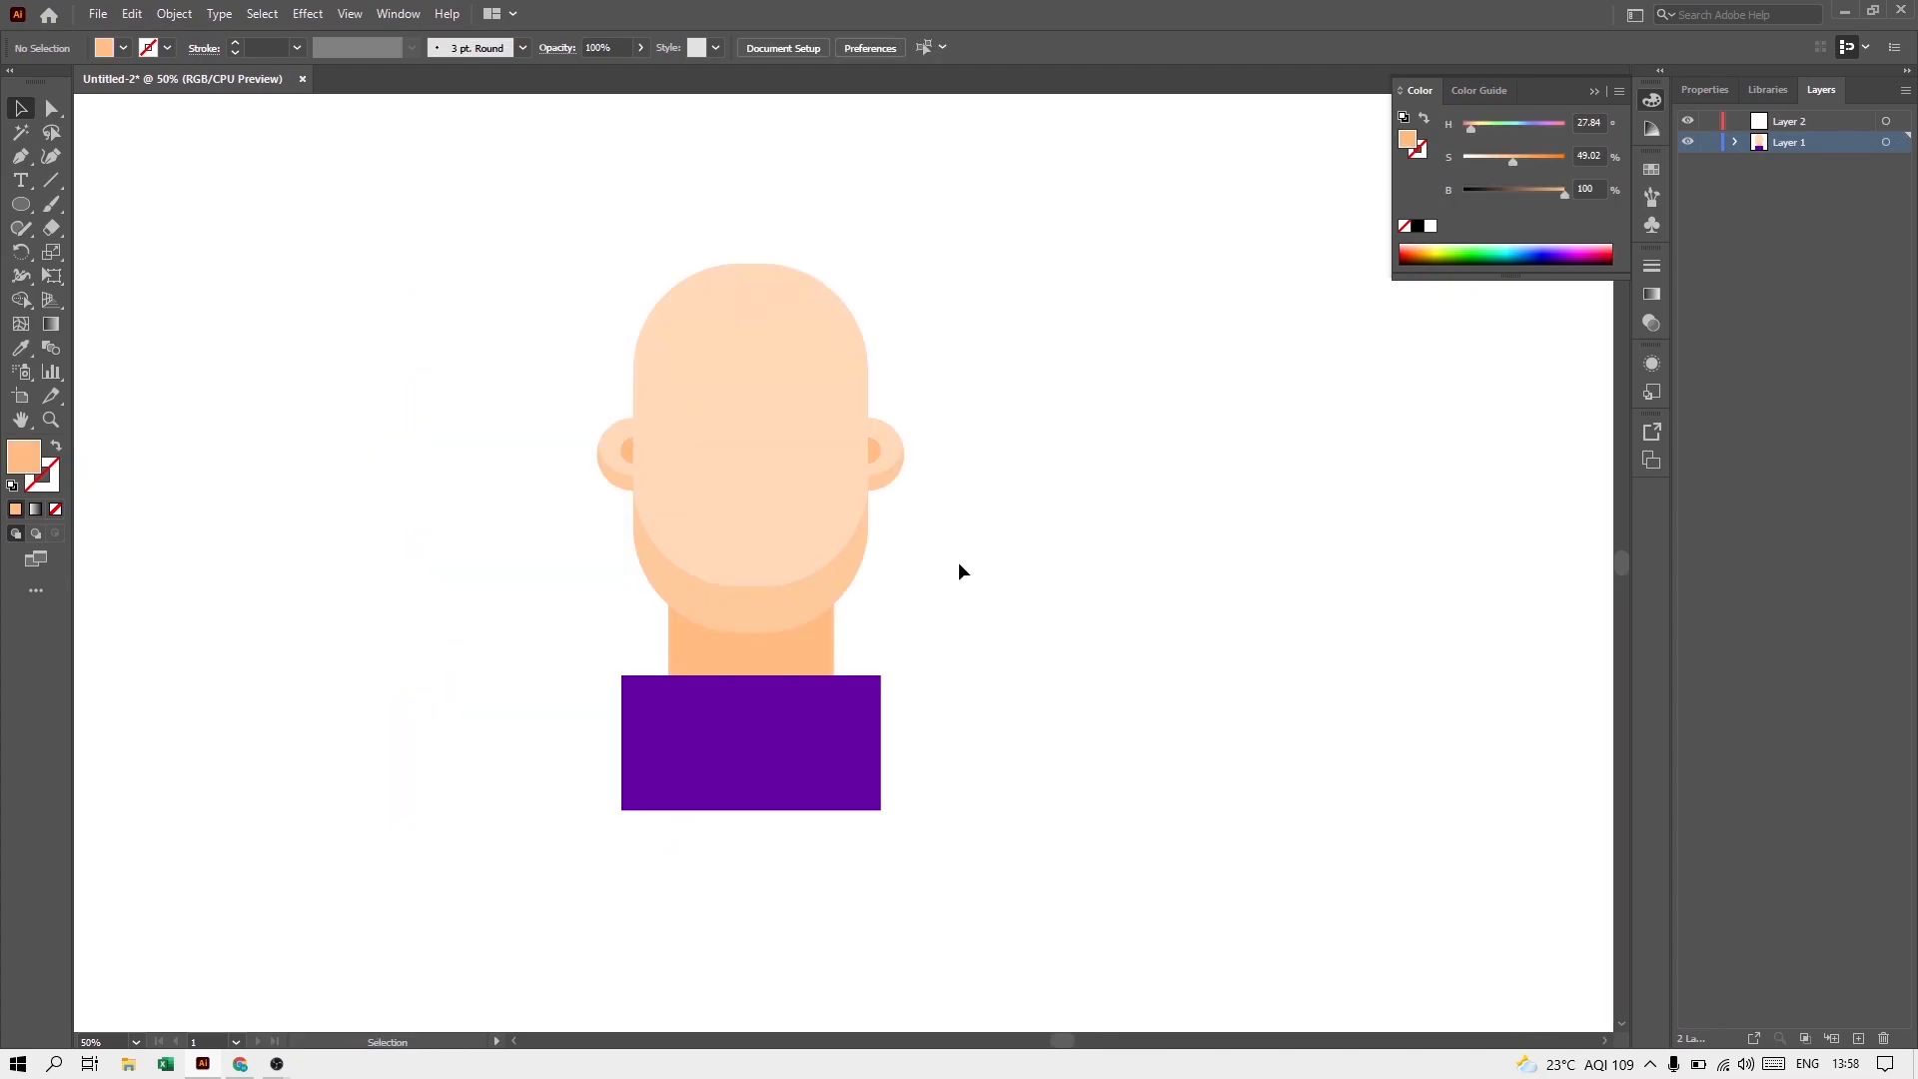
Step: Draw a circle about 144 px wide on the empty area beside the head, with its fill saturation at about 70%
{"action": "left_click", "coordinate": [20, 205]}
{"action": "left_click_drag", "start_coordinate": [1124, 509], "coordinate": [1187, 576], "text": "alt+shift"}
{"action": "key", "text": "v"}
{"action": "left_click_drag", "start_coordinate": [1512, 159], "coordinate": [1535, 159]}
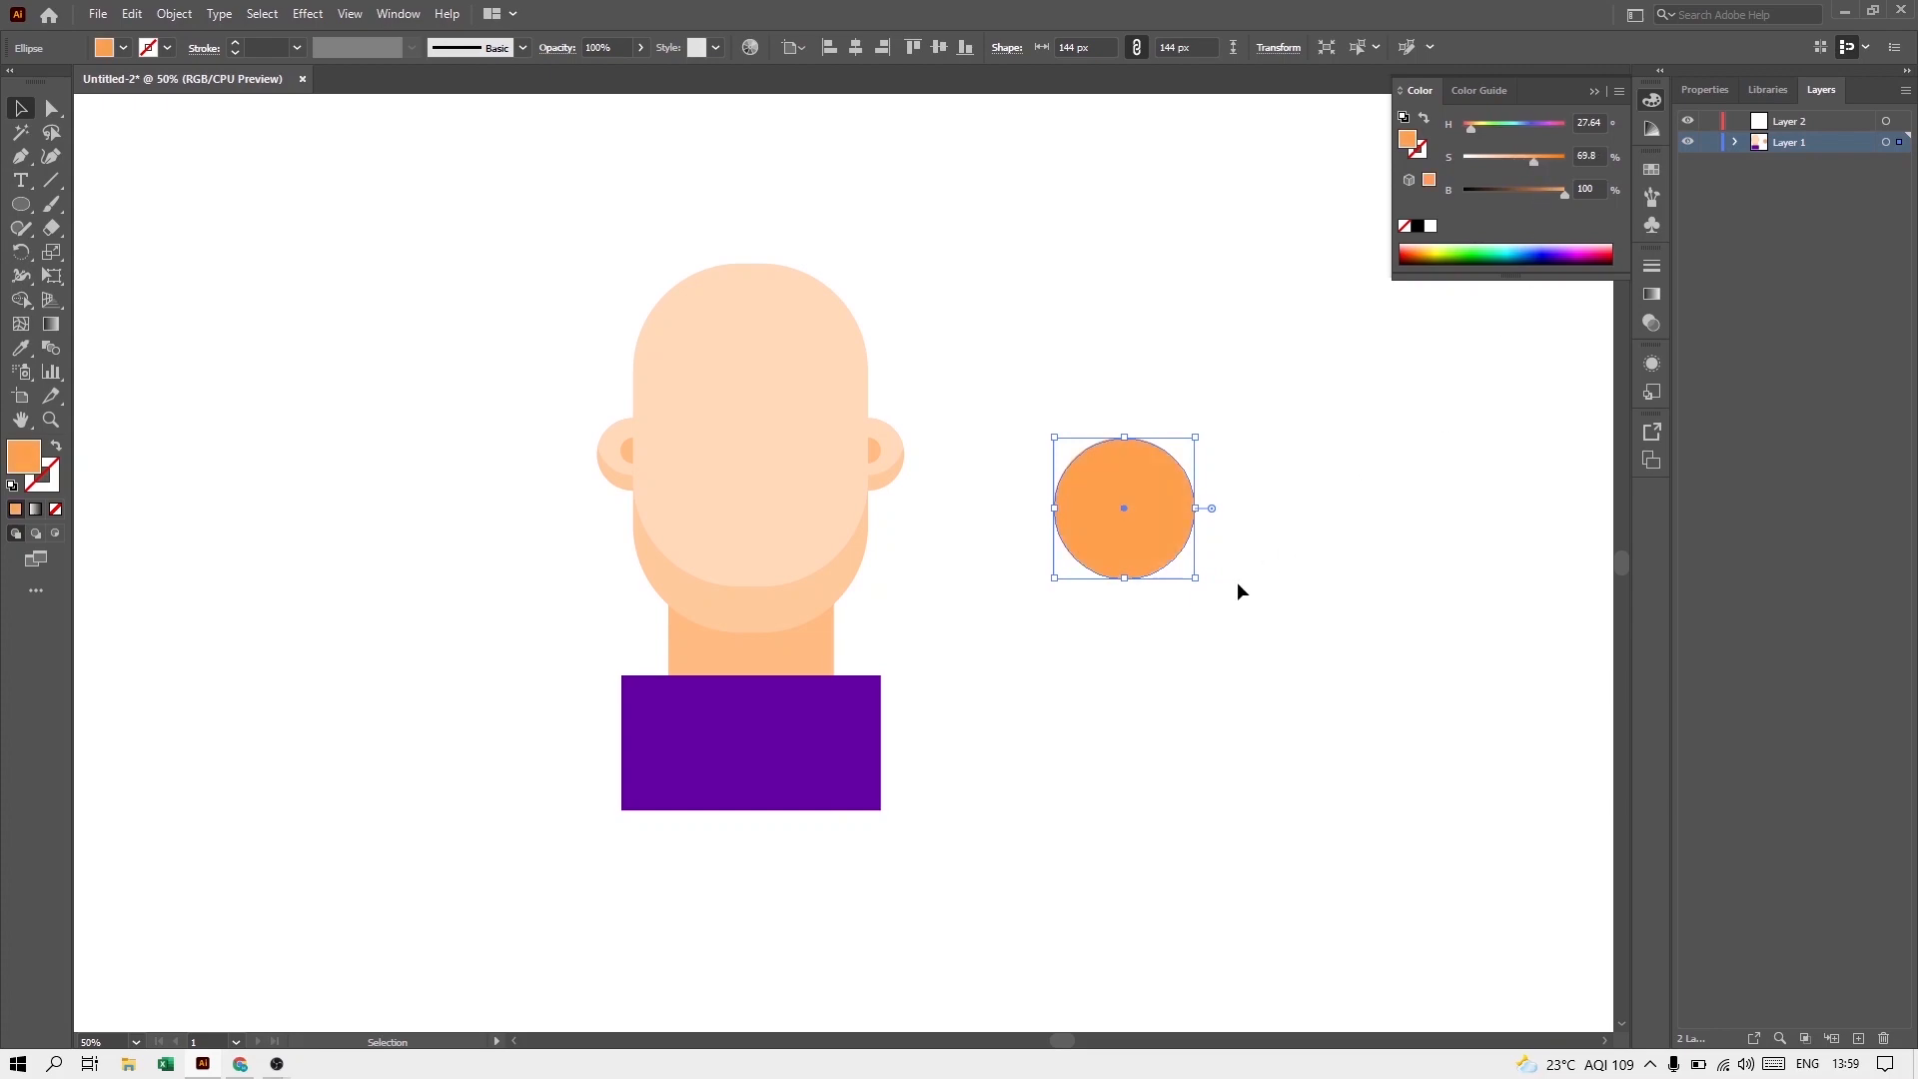
Step: Add a concentric inner circle about 92 px wide, filling the outer circle yellow-green and the inner one green with S 85.1
{"action": "left_click_drag", "start_coordinate": [1195, 578], "coordinate": [1173, 554]}
{"action": "left_click", "coordinate": [1441, 254]}
{"action": "left_click", "coordinate": [1288, 420]}
{"action": "mouse_move", "coordinate": [1555, 160]}
{"action": "left_mouse_down"}
{"action": "mouse_move", "coordinate": [1519, 160]}
{"action": "mouse_move", "coordinate": [1550, 160]}
{"action": "left_mouse_up"}
{"action": "left_click", "coordinate": [1139, 527]}
{"action": "left_click", "coordinate": [1483, 250]}
{"action": "left_click", "coordinate": [1289, 420]}
{"action": "left_click", "coordinate": [1137, 535]}
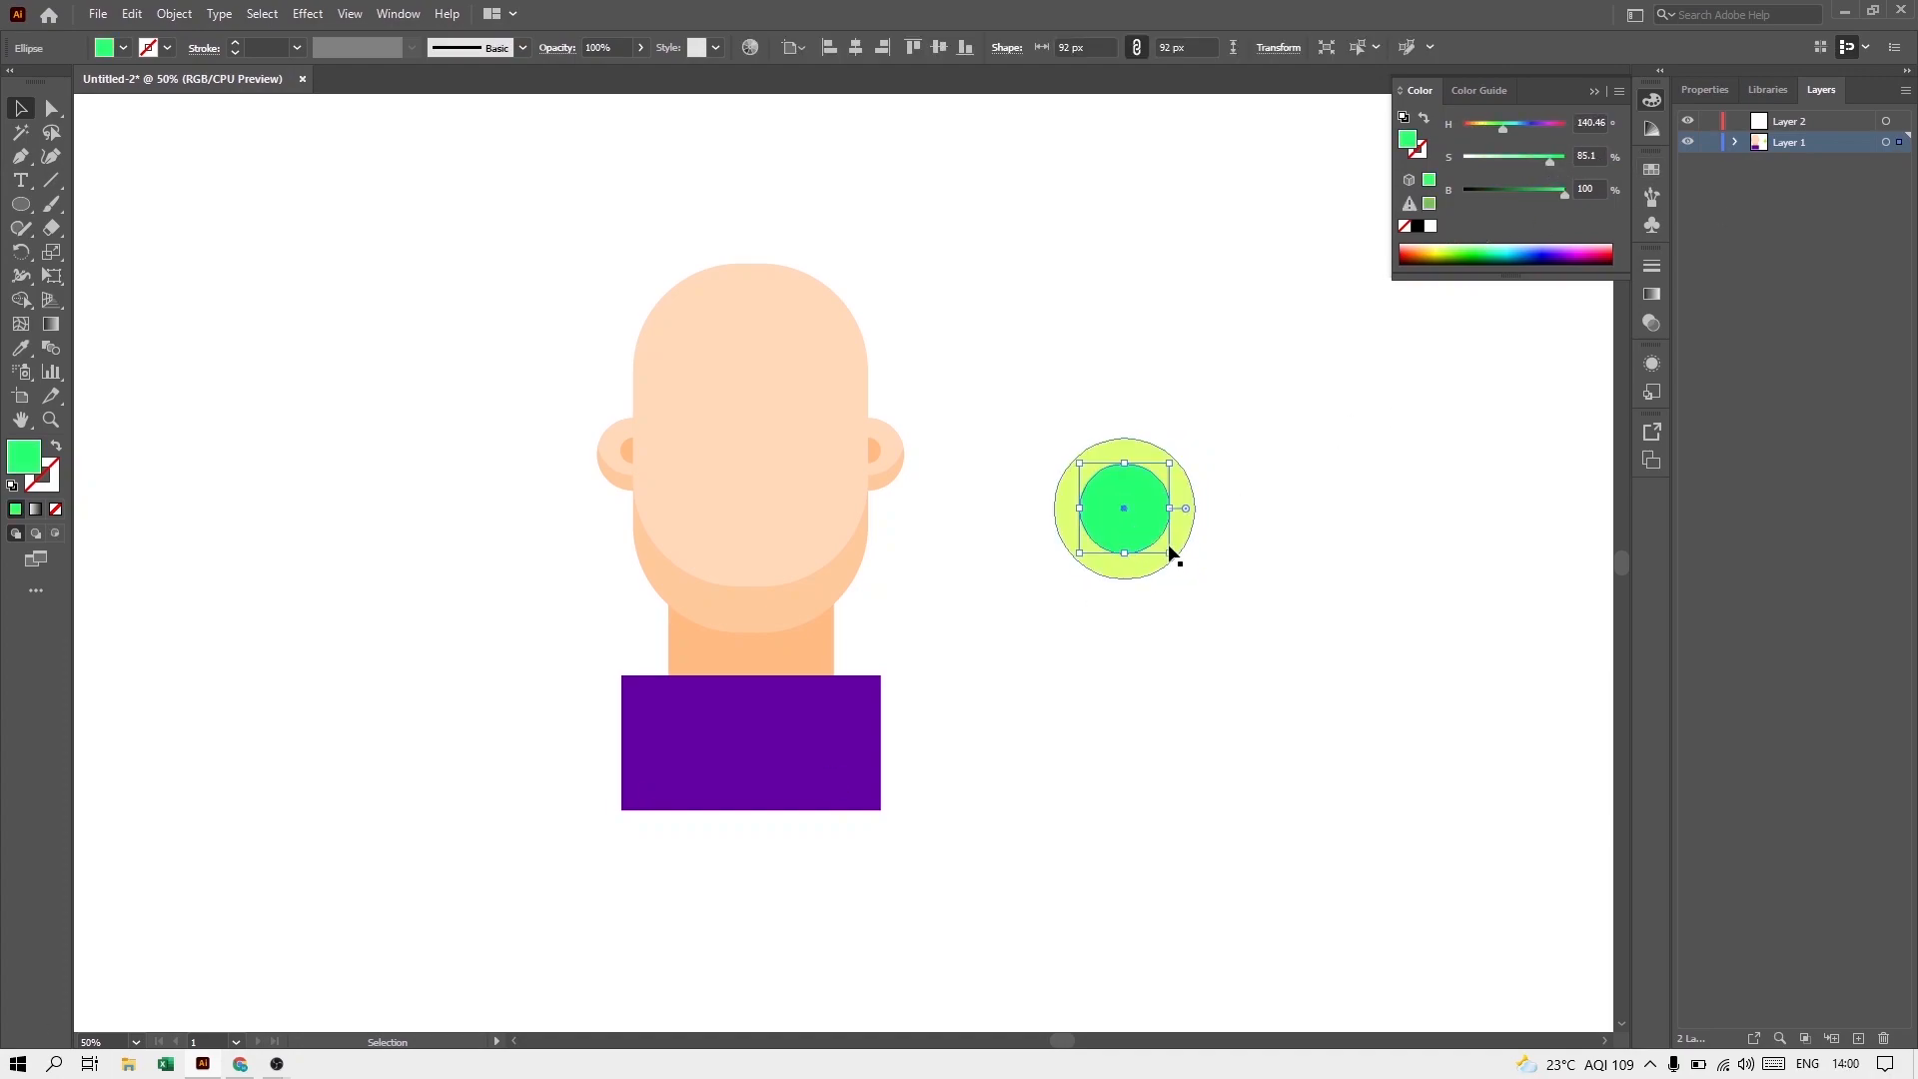
{"action": "key", "text": "ctrl+plus"}
{"action": "left_click", "coordinate": [1221, 620]}
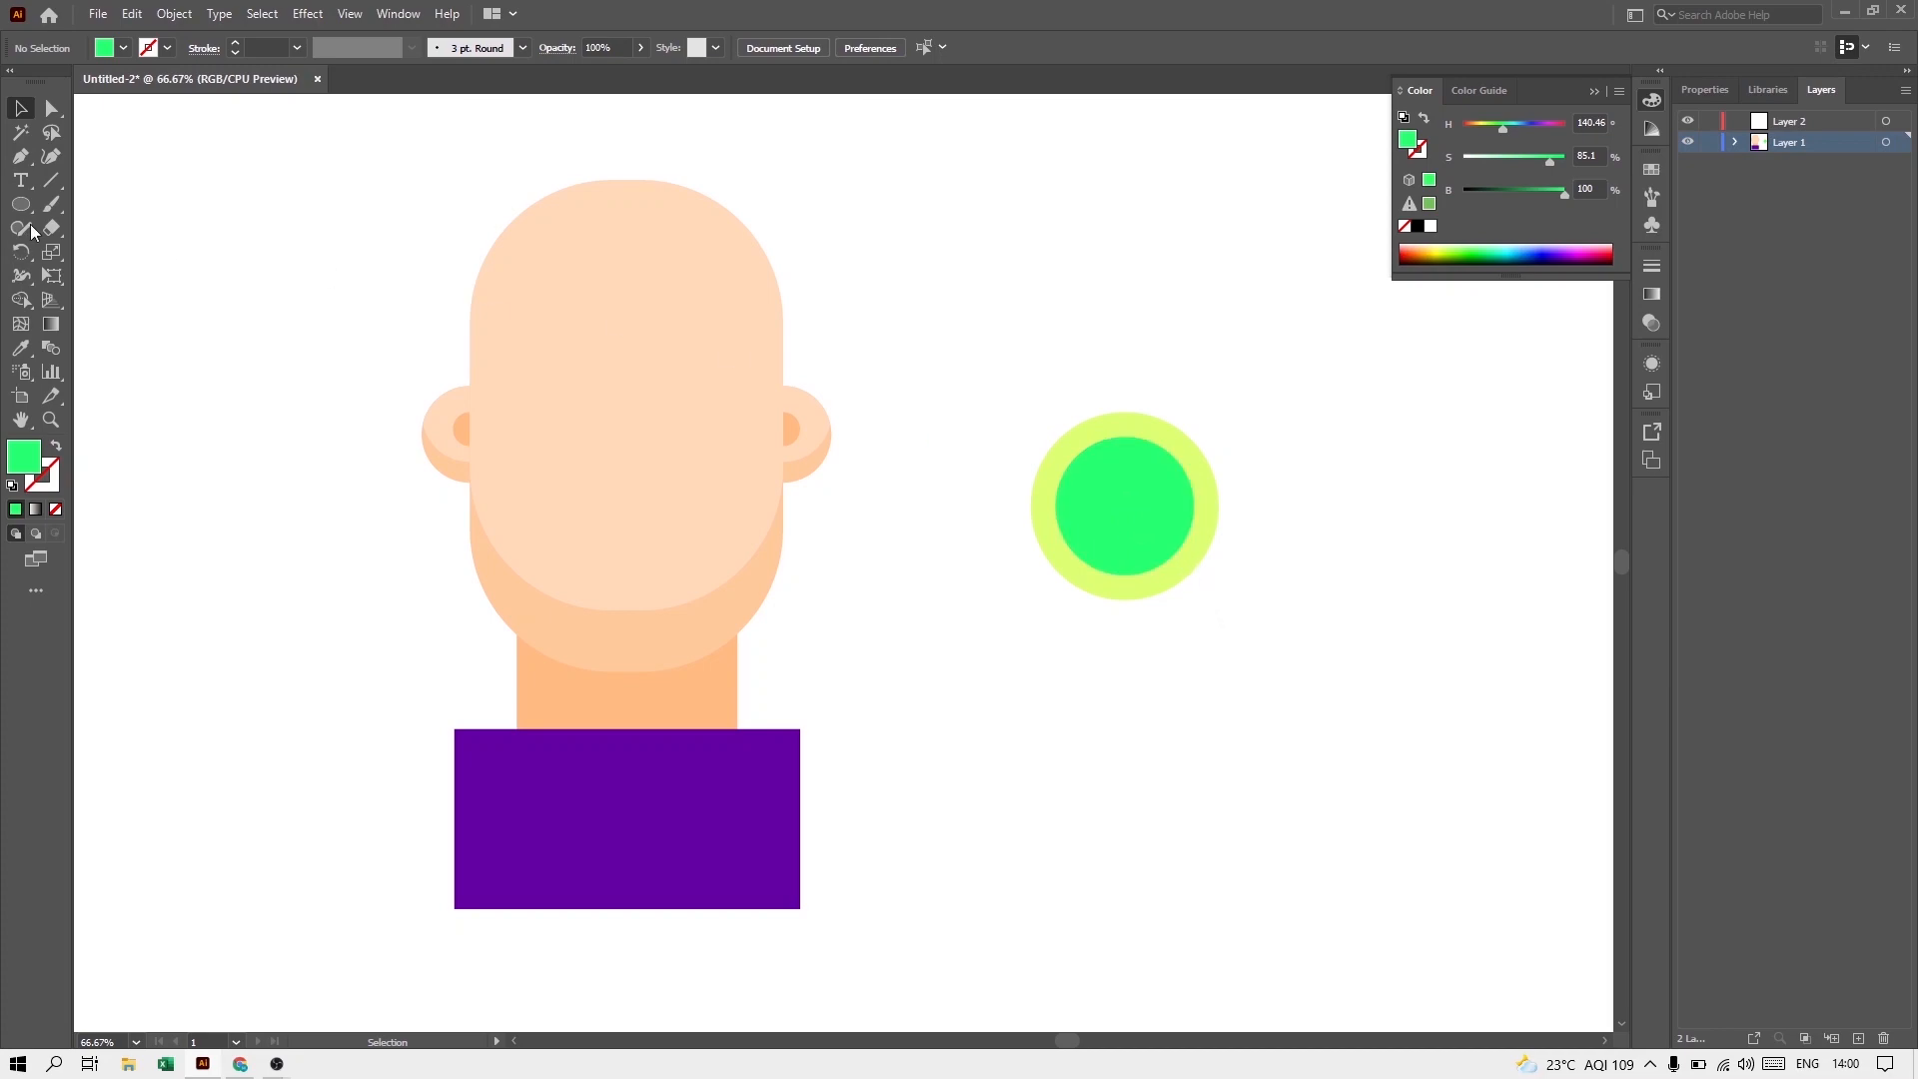
Step: Draw a tilted rectangular bar about 118 by 29 px beside the circles and set its green fill's saturation to about 48%
{"action": "left_click_drag", "start_coordinate": [20, 204], "coordinate": [103, 210]}
{"action": "left_click", "coordinate": [103, 206]}
{"action": "left_click_drag", "start_coordinate": [913, 275], "coordinate": [1005, 355]}
{"action": "left_click", "coordinate": [20, 108]}
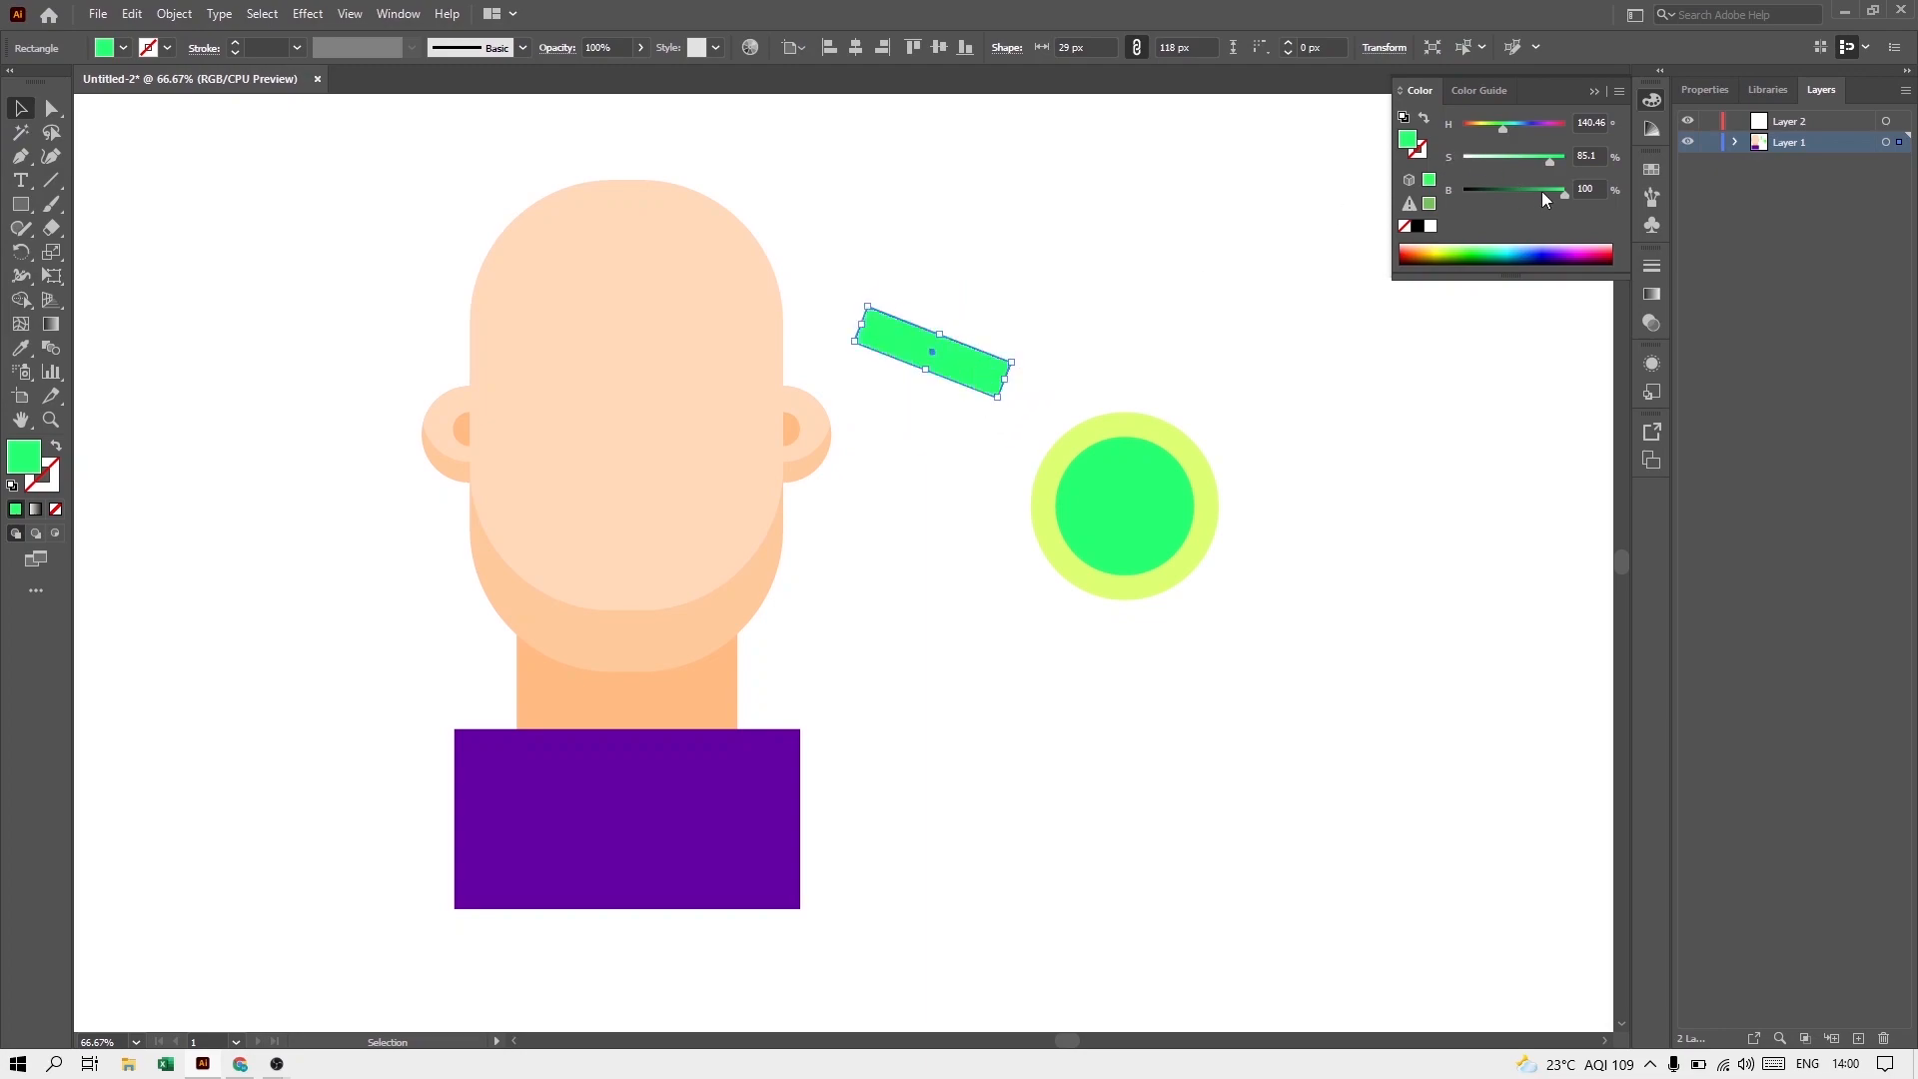
{"action": "left_click", "coordinate": [1556, 163]}
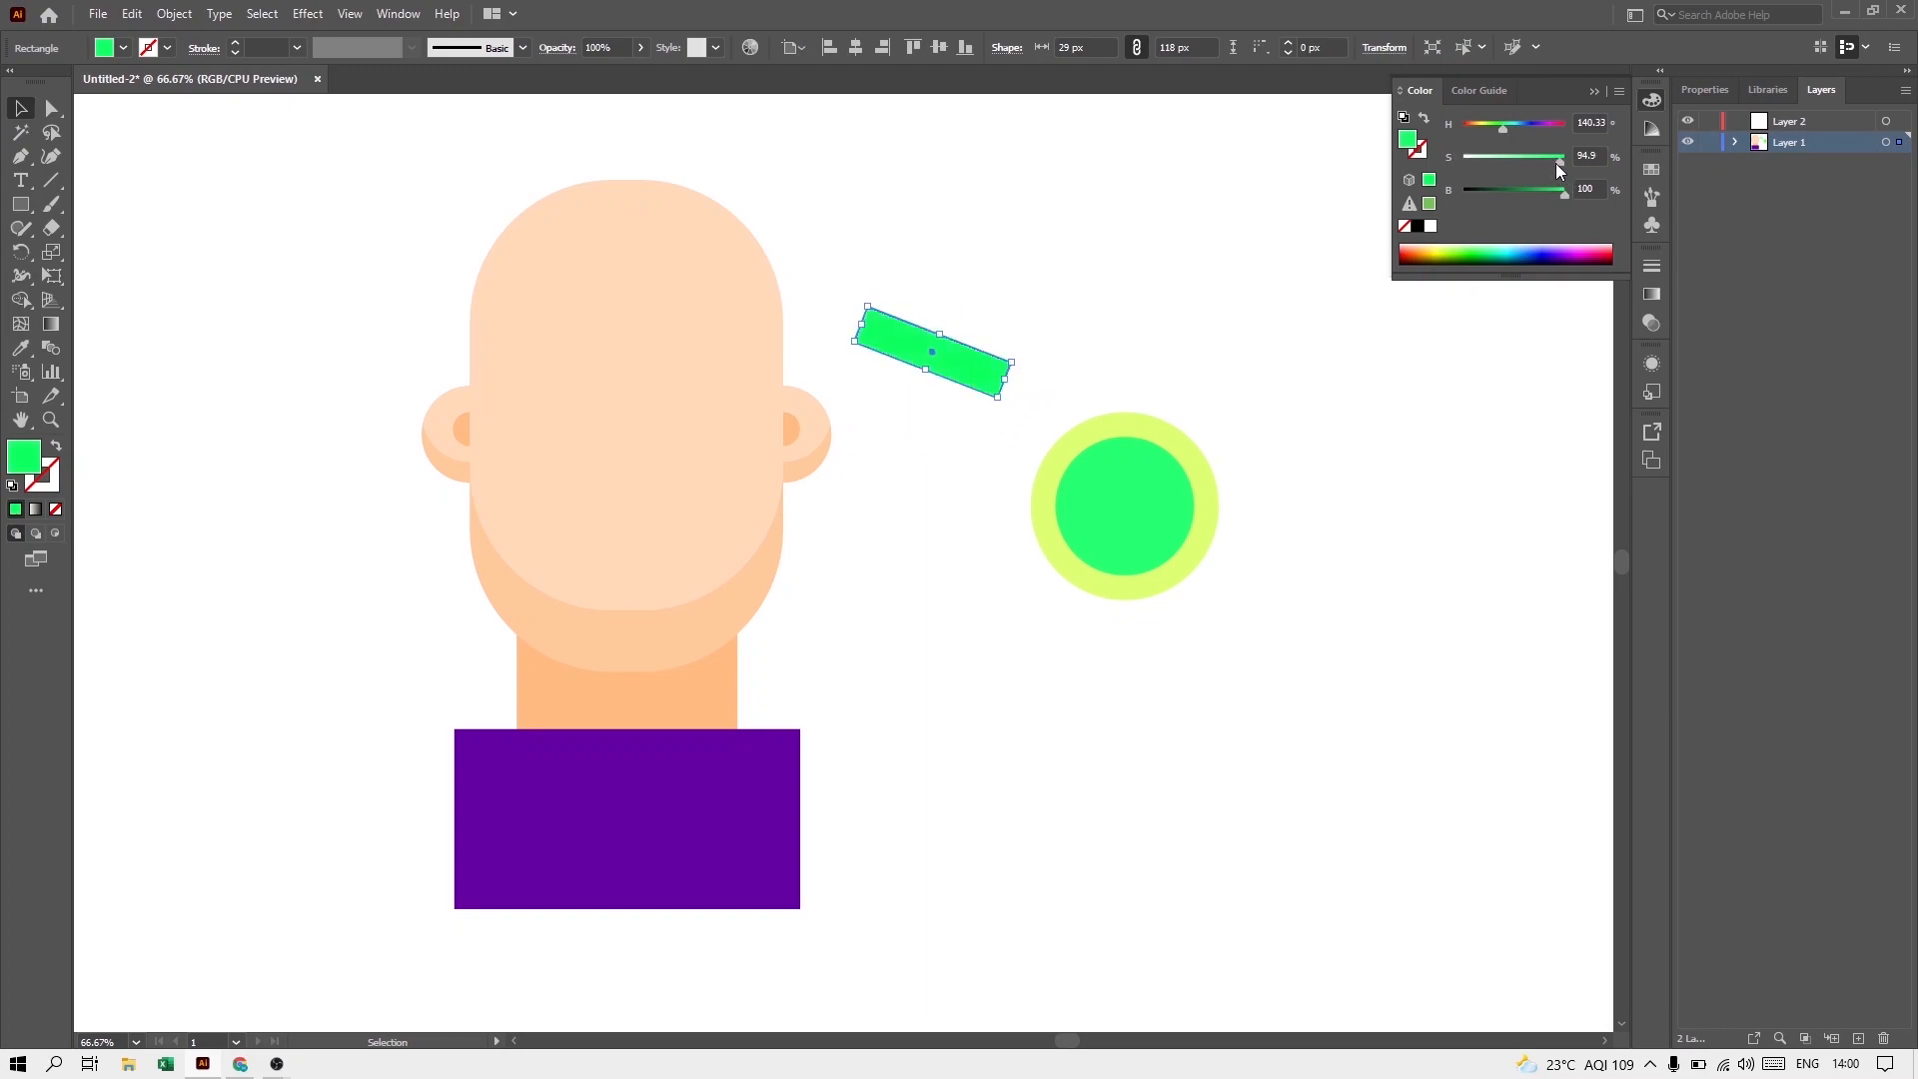
{"action": "left_click_drag", "start_coordinate": [1547, 160], "coordinate": [1511, 158]}
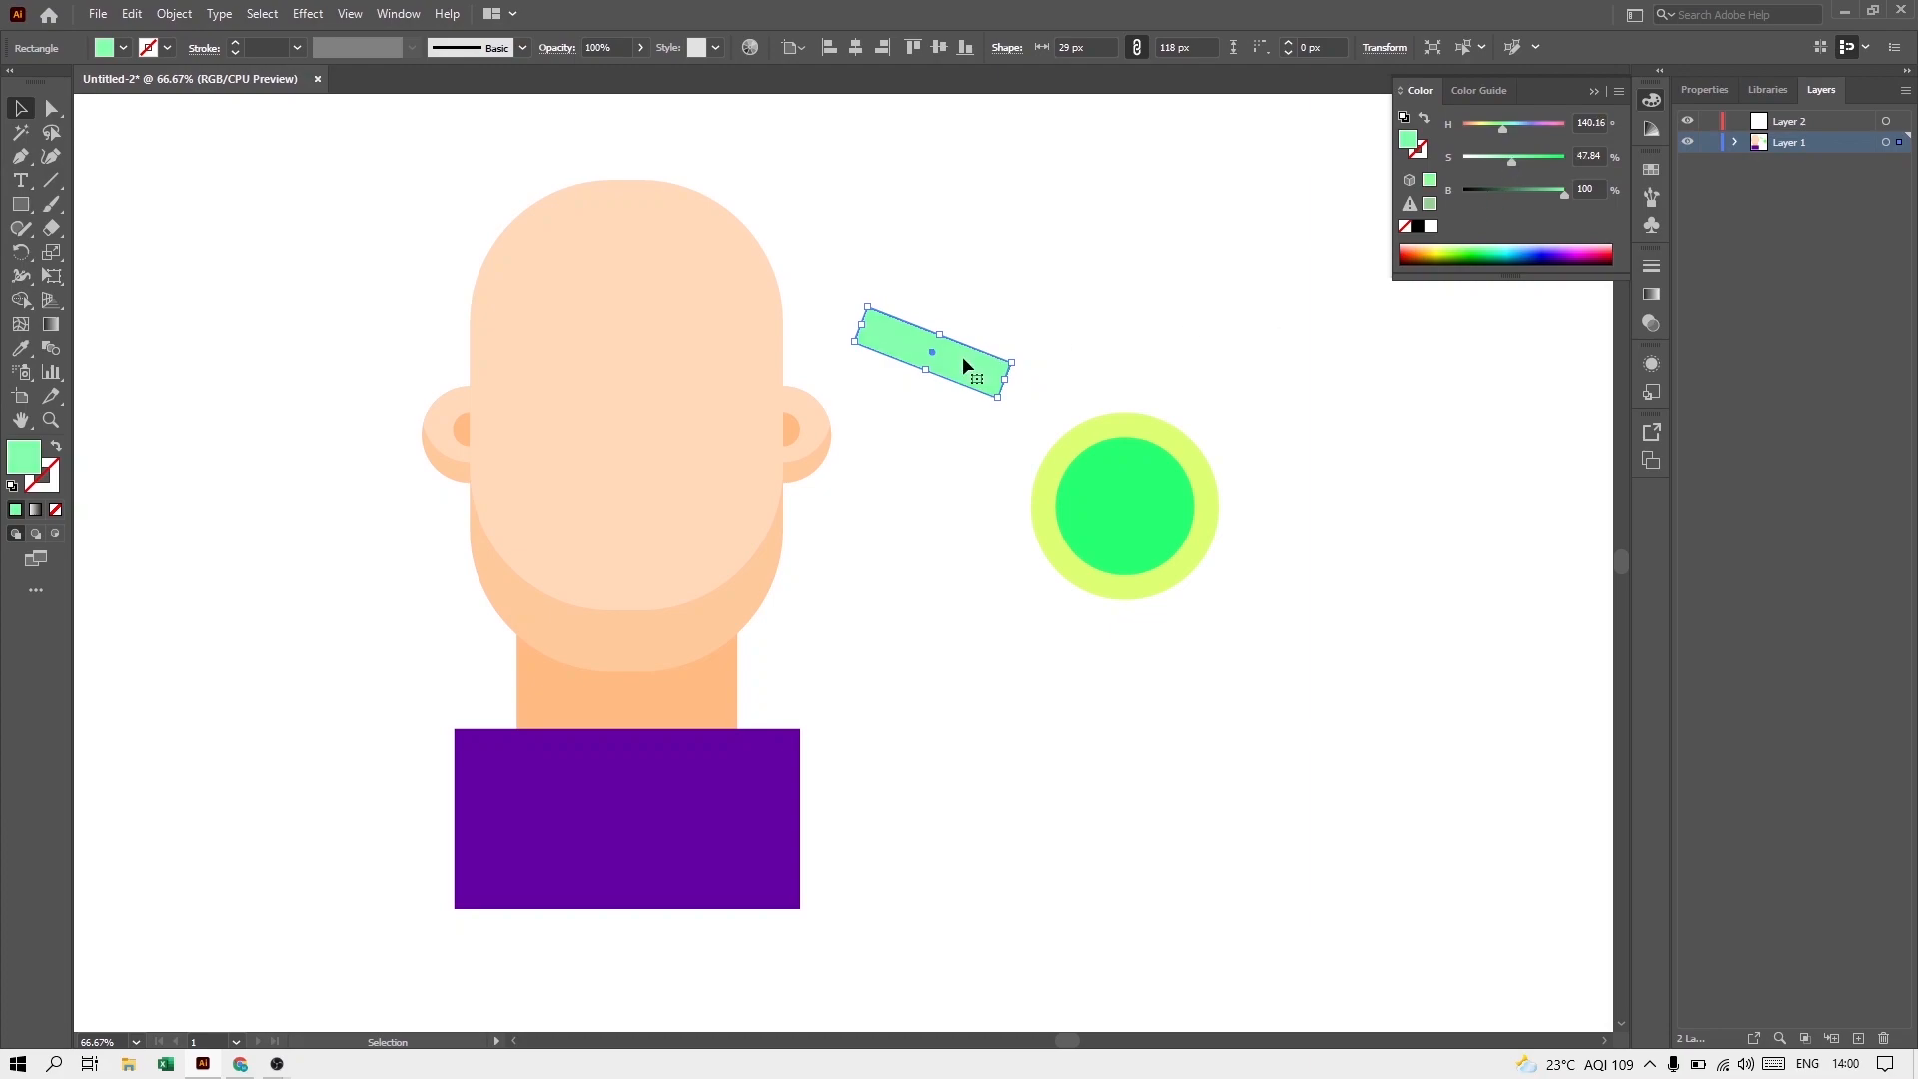
Step: Place the tilted bar across the inner green circle and add a thicker parallel copy just below it
{"action": "left_click_drag", "start_coordinate": [965, 350], "coordinate": [1166, 486]}
{"action": "left_click_drag", "start_coordinate": [1103, 548], "coordinate": [1095, 572]}
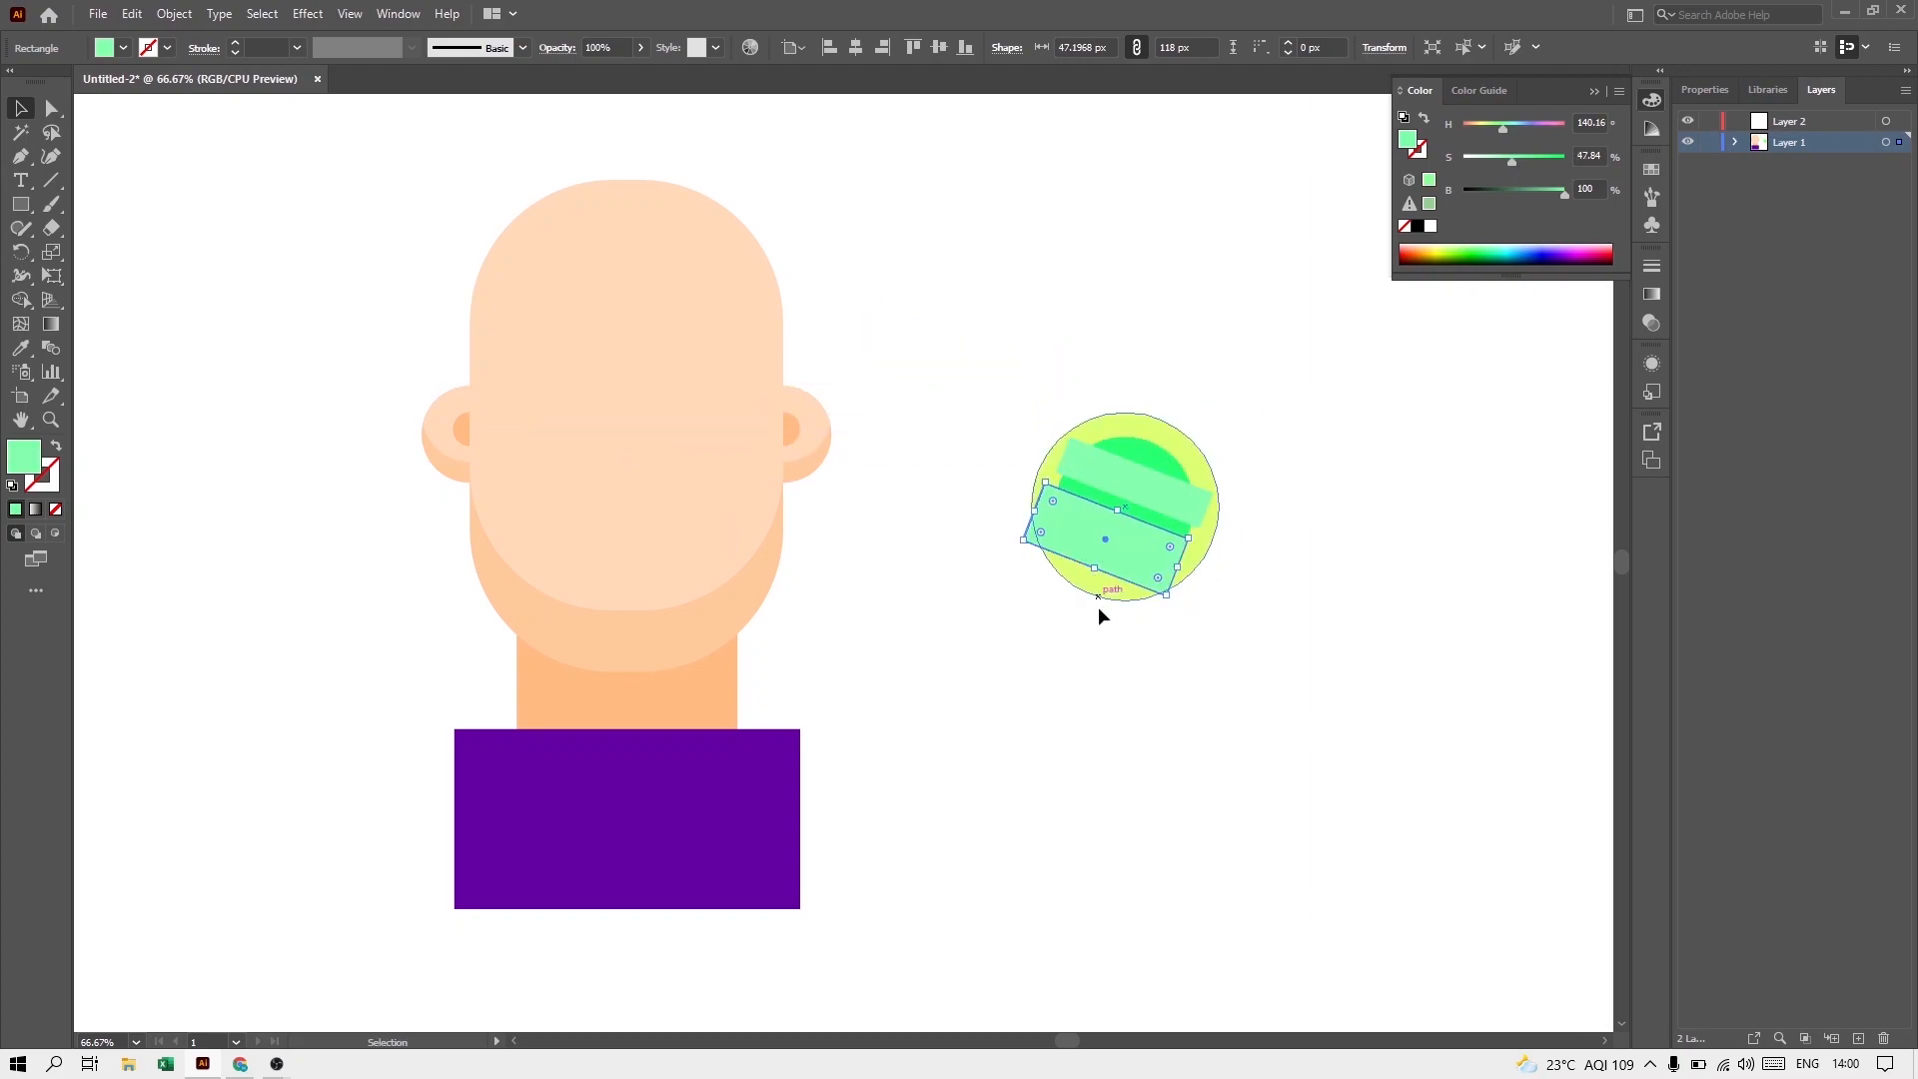
{"action": "left_click", "coordinate": [1100, 640]}
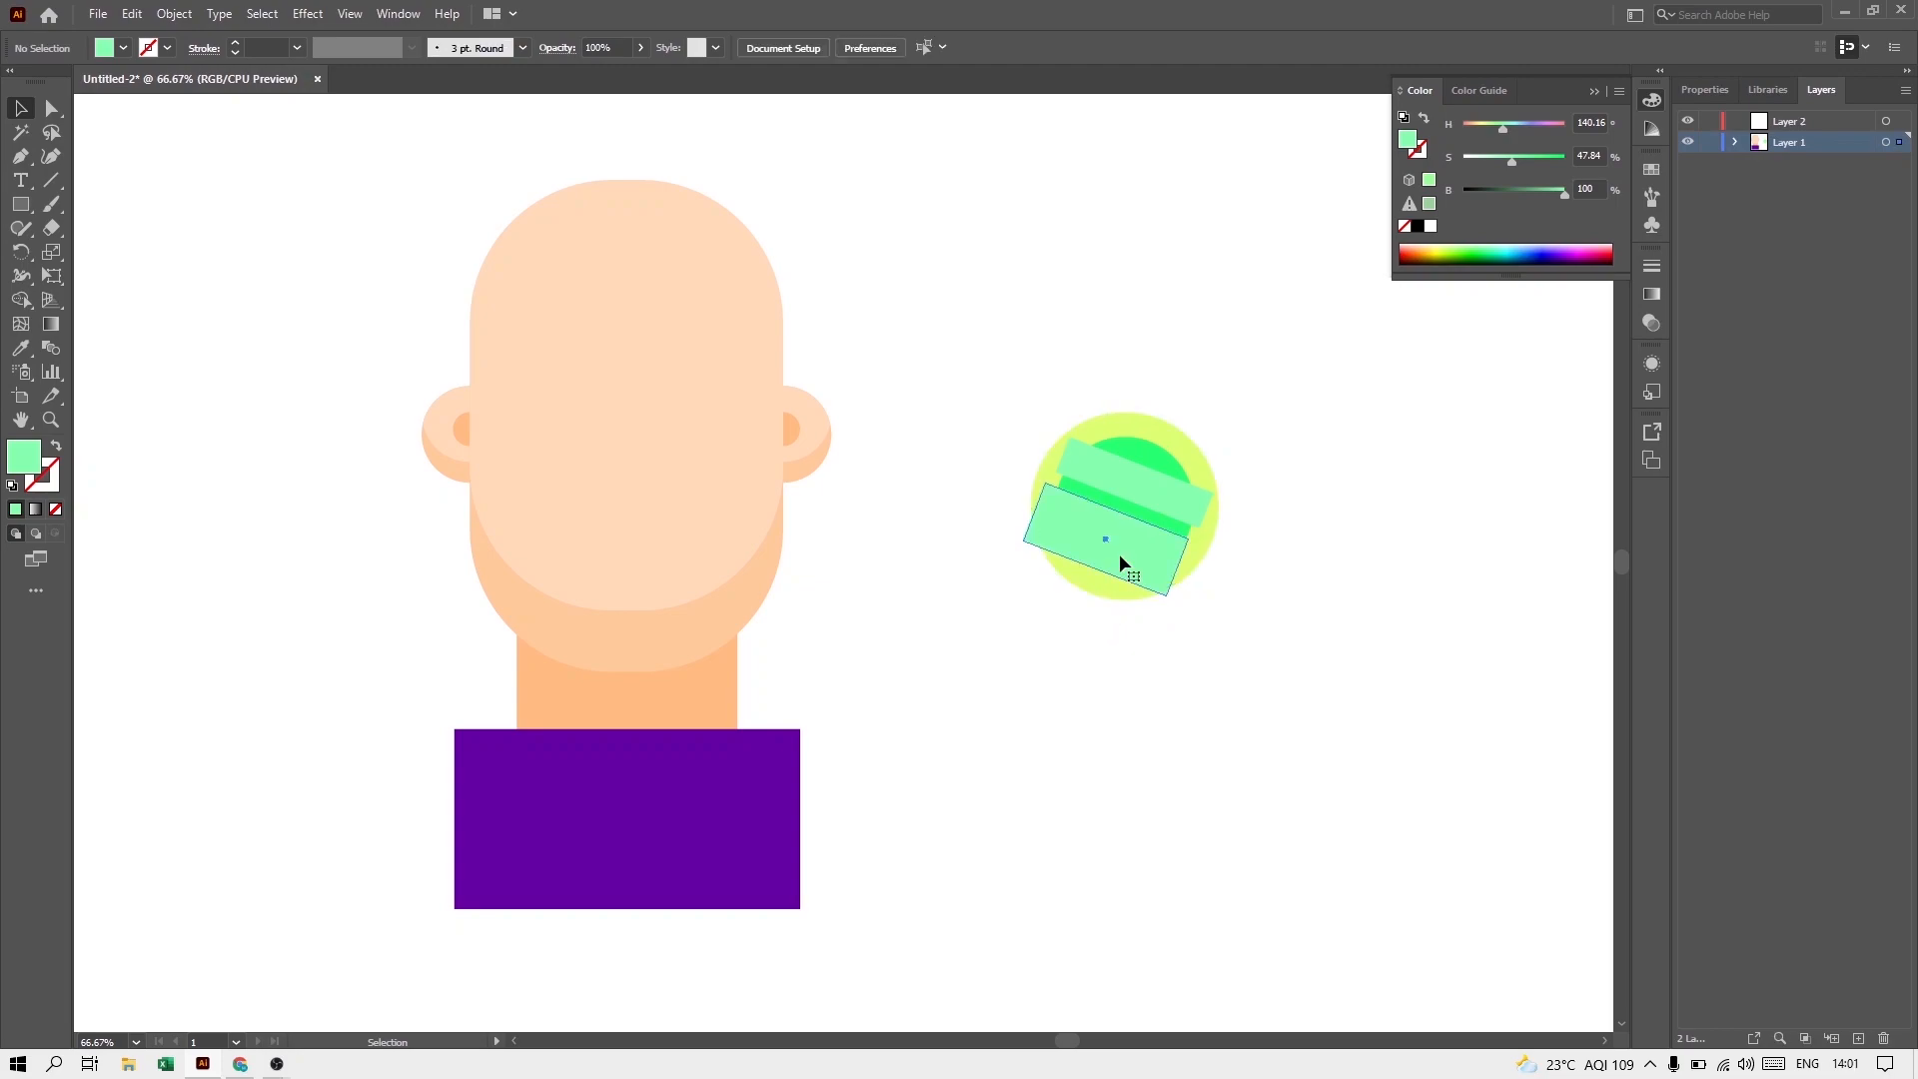
Step: Trim both light green bars to the inner circle's outline with Shape Builder, removing the parts that stick out
{"action": "left_click", "coordinate": [1119, 554]}
{"action": "left_click", "coordinate": [1137, 483], "text": "shift"}
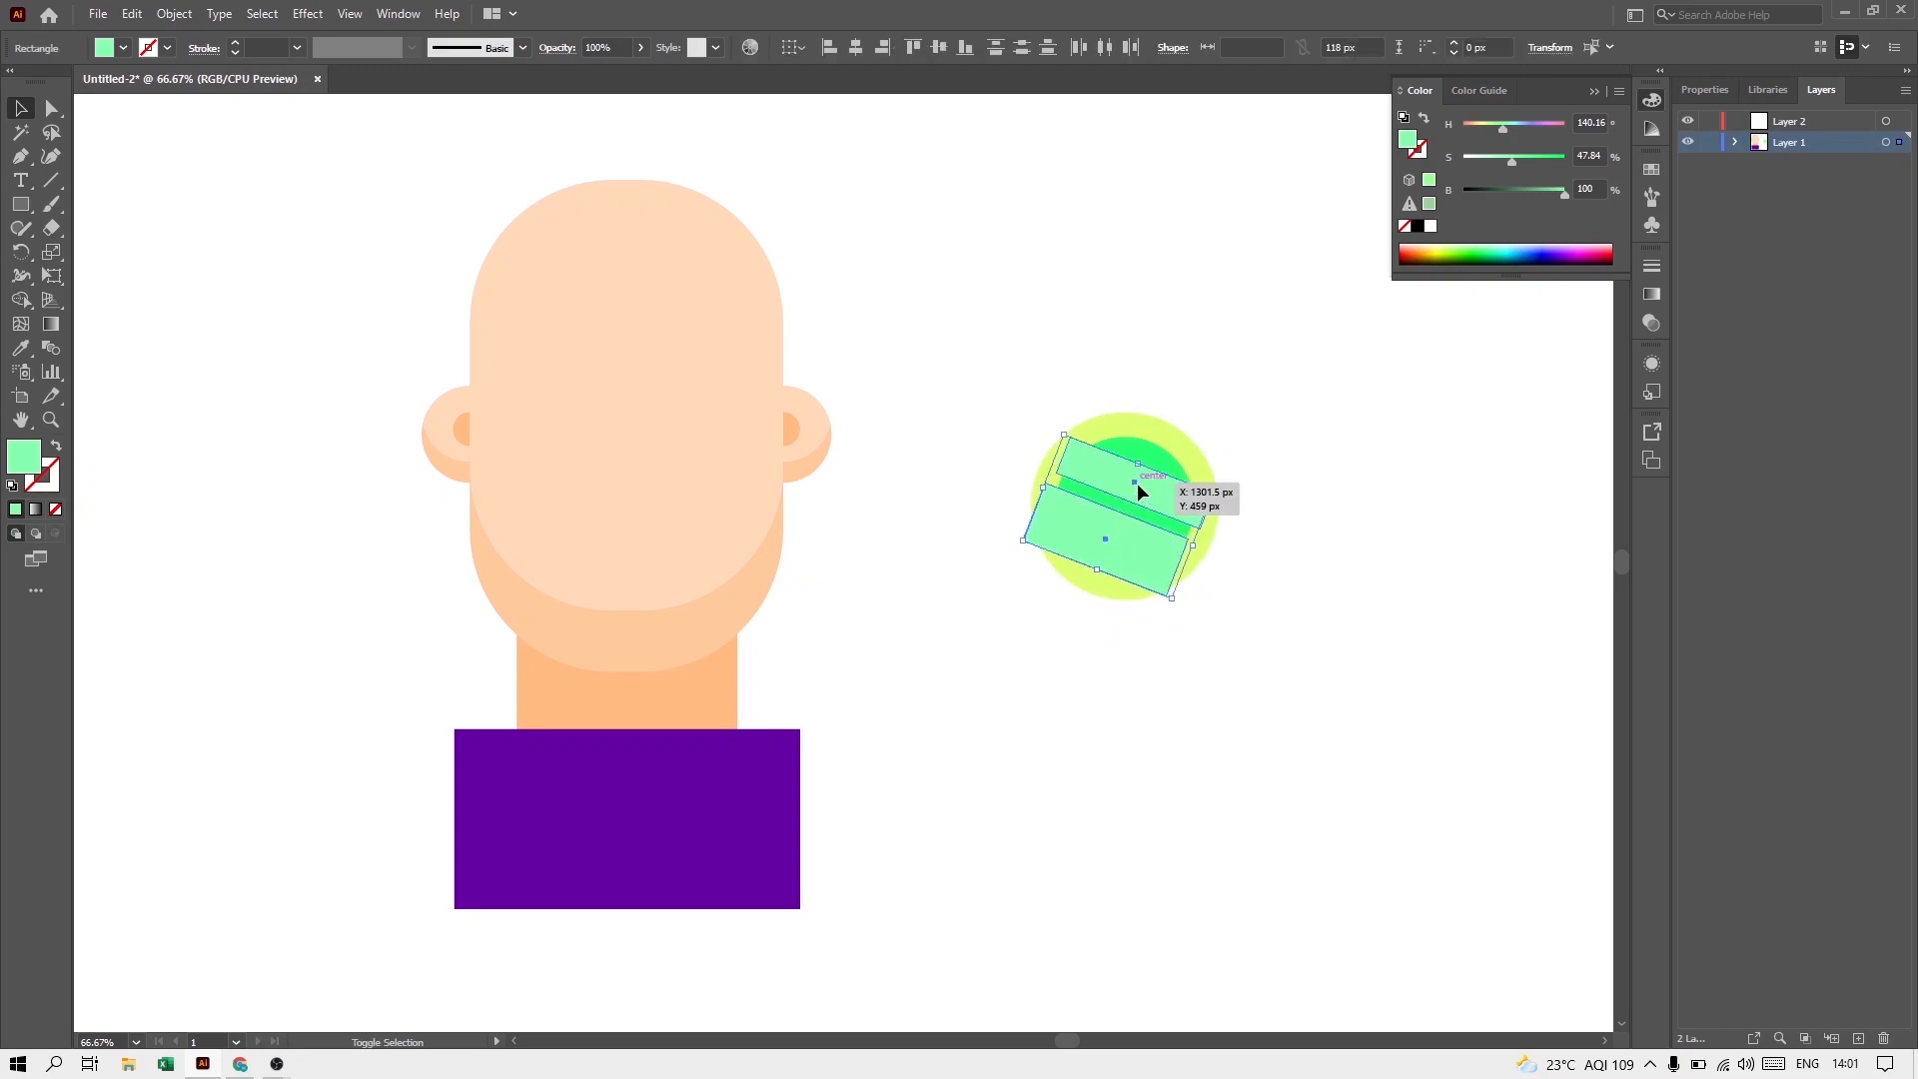
{"action": "left_click", "coordinate": [1141, 458], "text": "shift"}
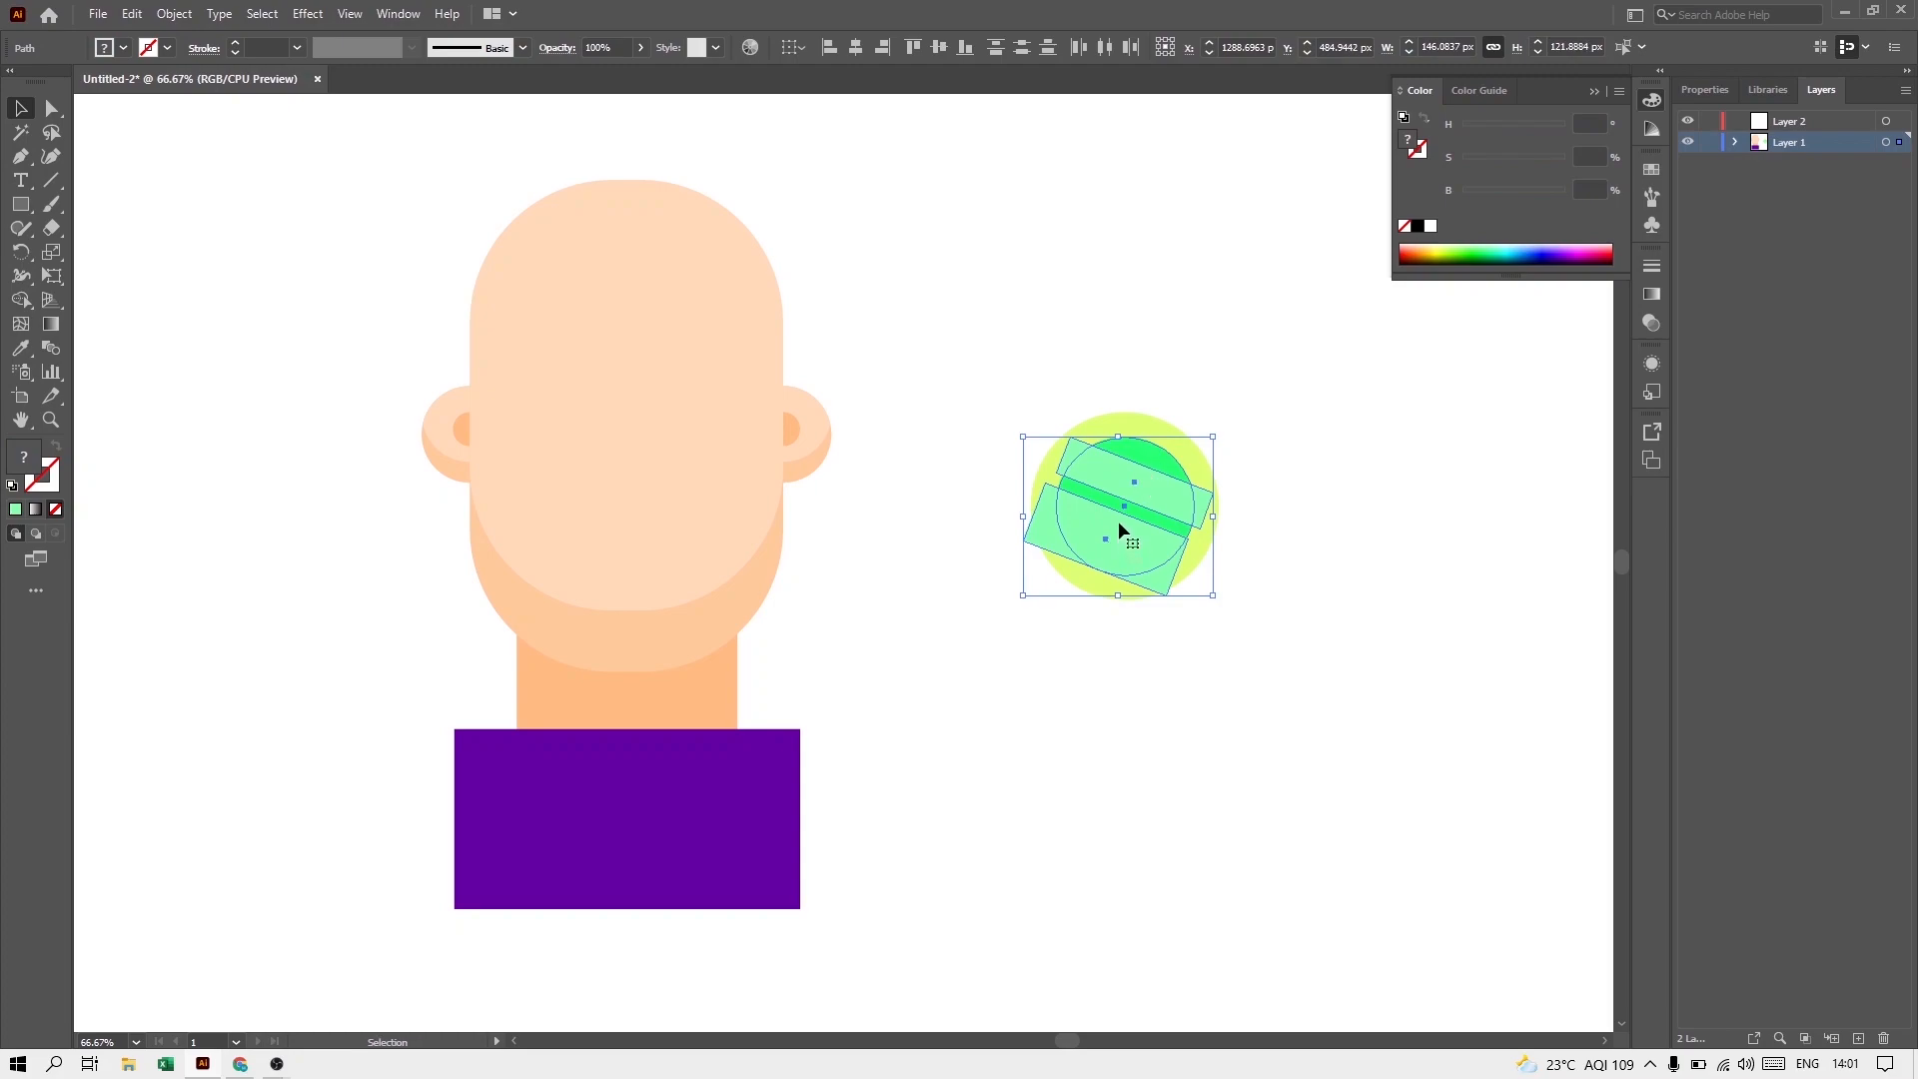
{"action": "left_click", "coordinate": [21, 300]}
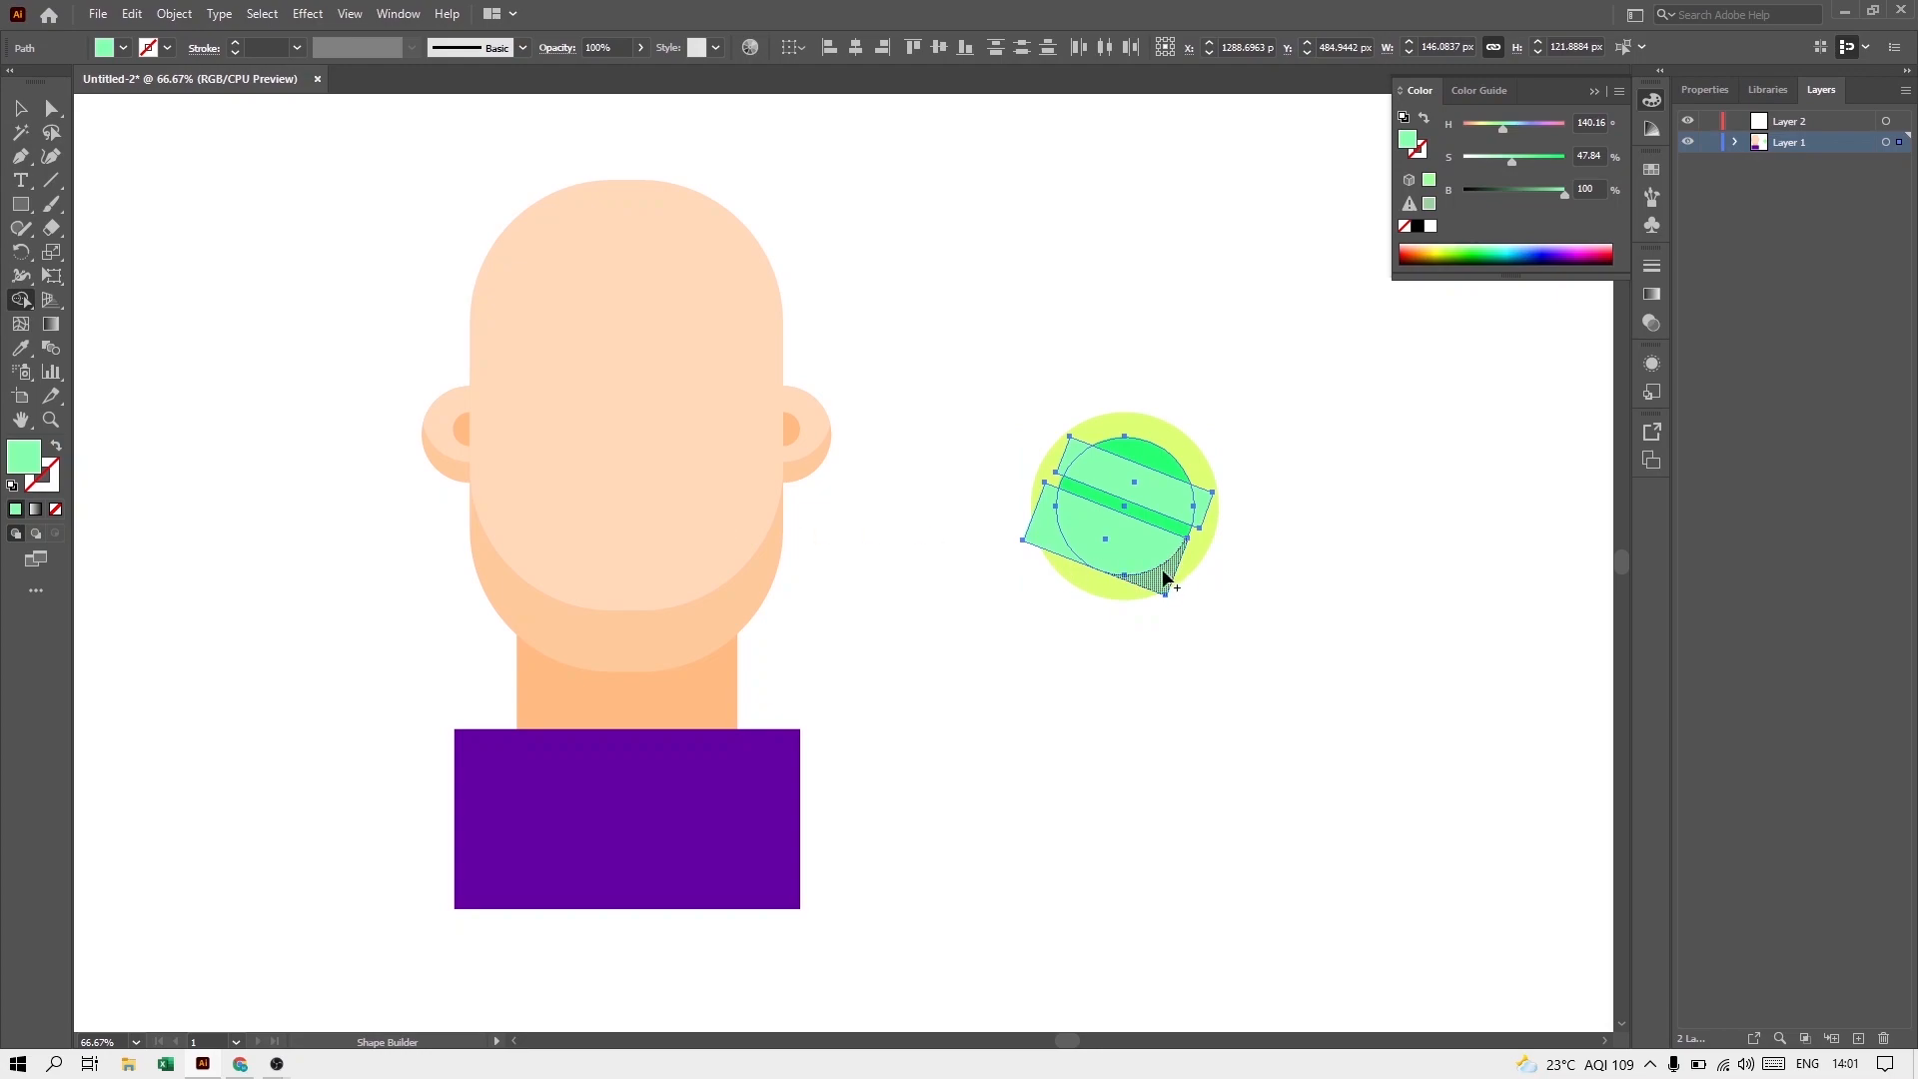
{"action": "left_click", "coordinate": [1167, 585], "text": "alt"}
{"action": "left_click", "coordinate": [1202, 510], "text": "alt"}
{"action": "left_click", "coordinate": [1065, 459], "text": "alt"}
{"action": "left_click", "coordinate": [1041, 524], "text": "alt"}
{"action": "left_click", "coordinate": [21, 108]}
{"action": "left_click", "coordinate": [1112, 710]}
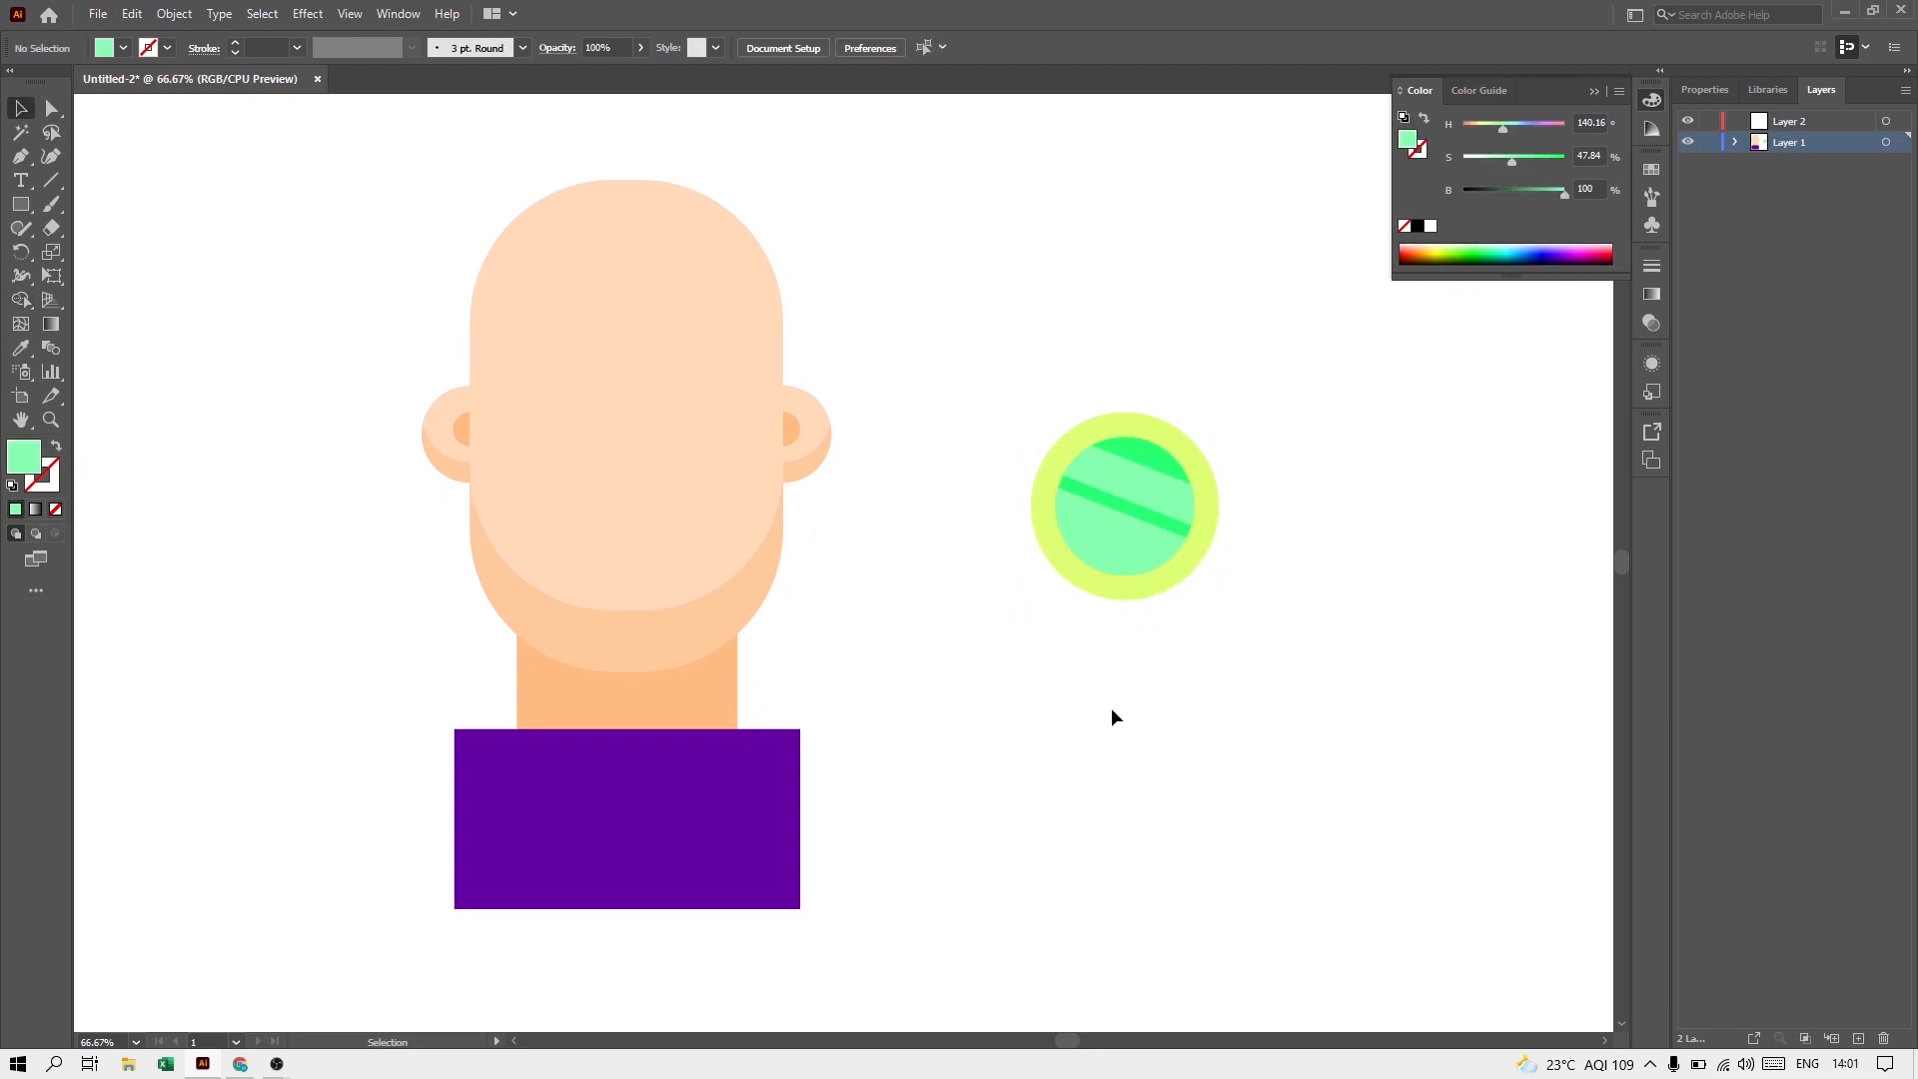
Step: Duplicate the complete round lens horizontally to make the second lens of the glasses
{"action": "left_click_drag", "start_coordinate": [1165, 579], "coordinate": [1035, 414]}
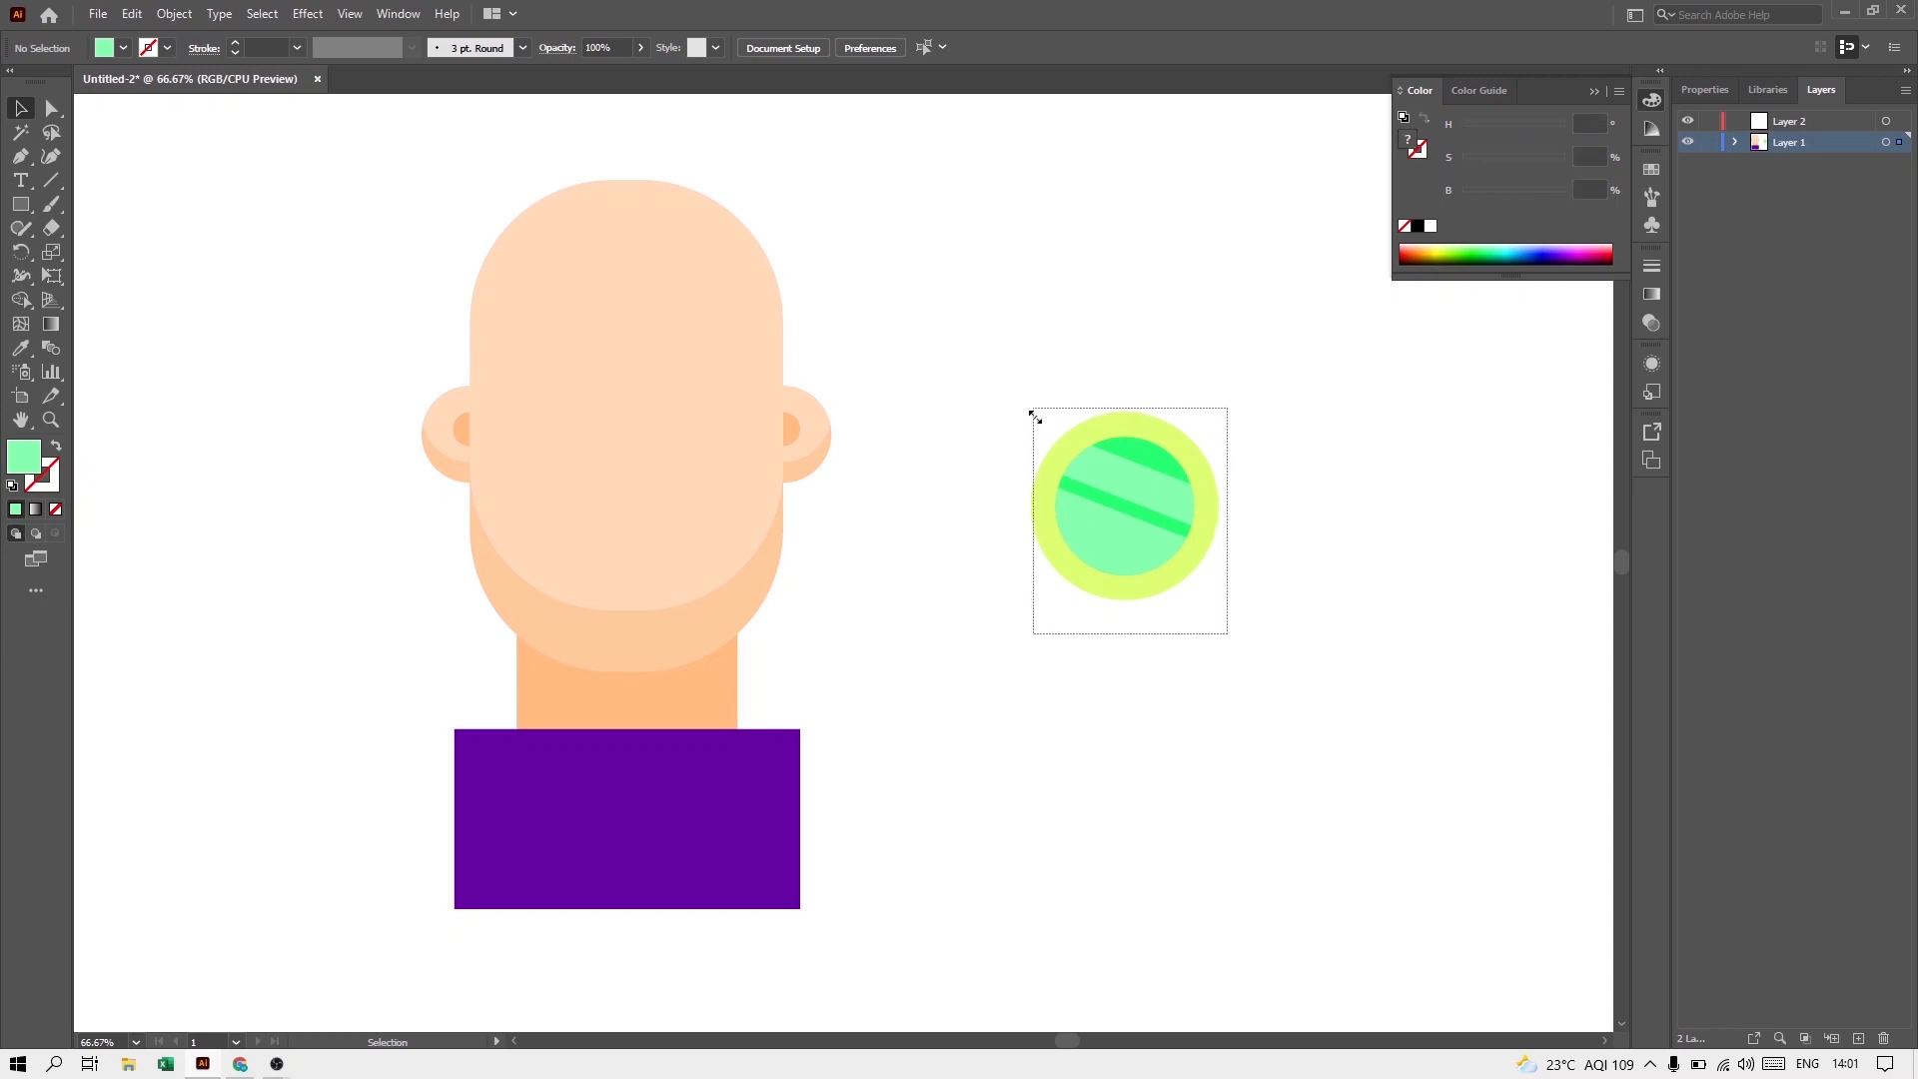
{"action": "left_click_drag", "start_coordinate": [1139, 513], "coordinate": [1367, 518]}
{"action": "left_click", "coordinate": [137, 184]}
Step: Draw a small bridge rectangle between the lenses in the frame's yellow-green and group all the glasses shapes
{"action": "left_click", "coordinate": [21, 205]}
{"action": "left_click_drag", "start_coordinate": [1216, 481], "coordinate": [1277, 524]}
{"action": "left_click", "coordinate": [21, 347]}
{"action": "left_click", "coordinate": [1205, 483]}
{"action": "left_click", "coordinate": [21, 108]}
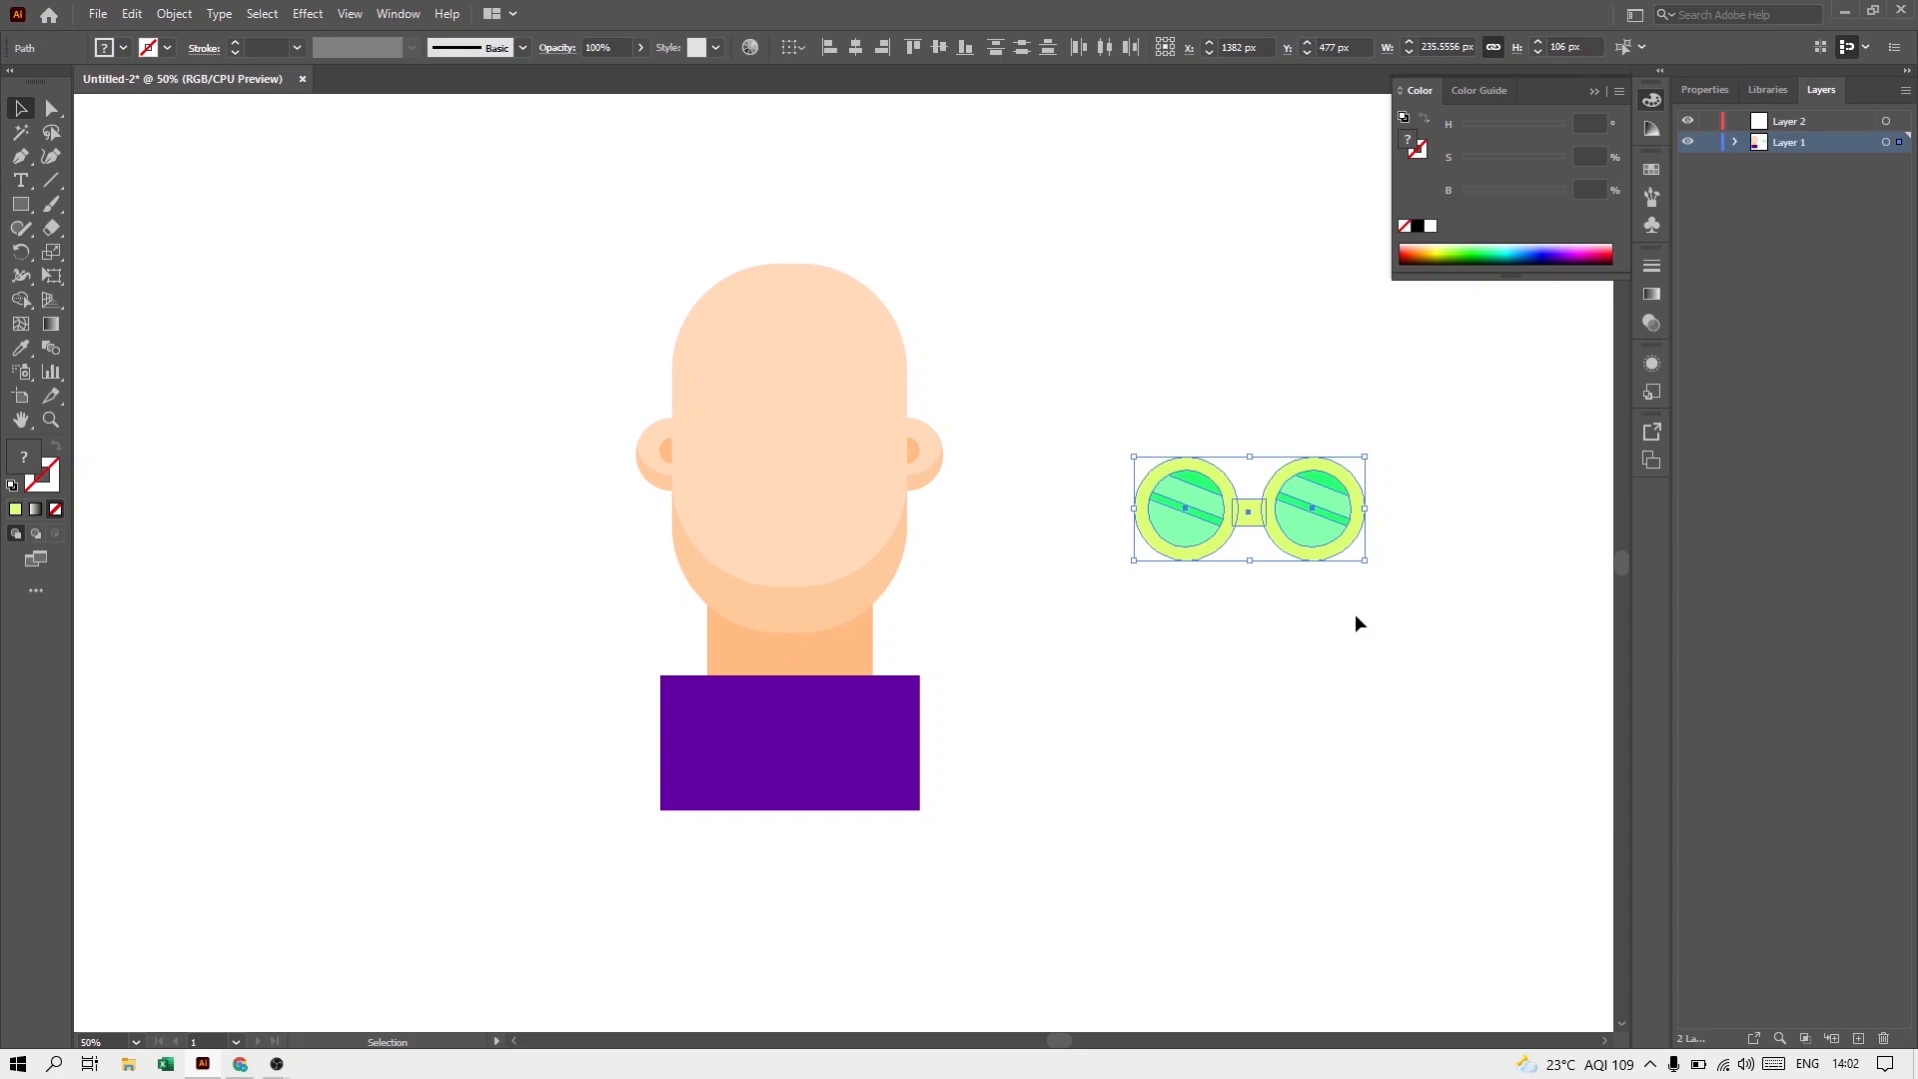
{"action": "key", "text": "ctrl+g"}
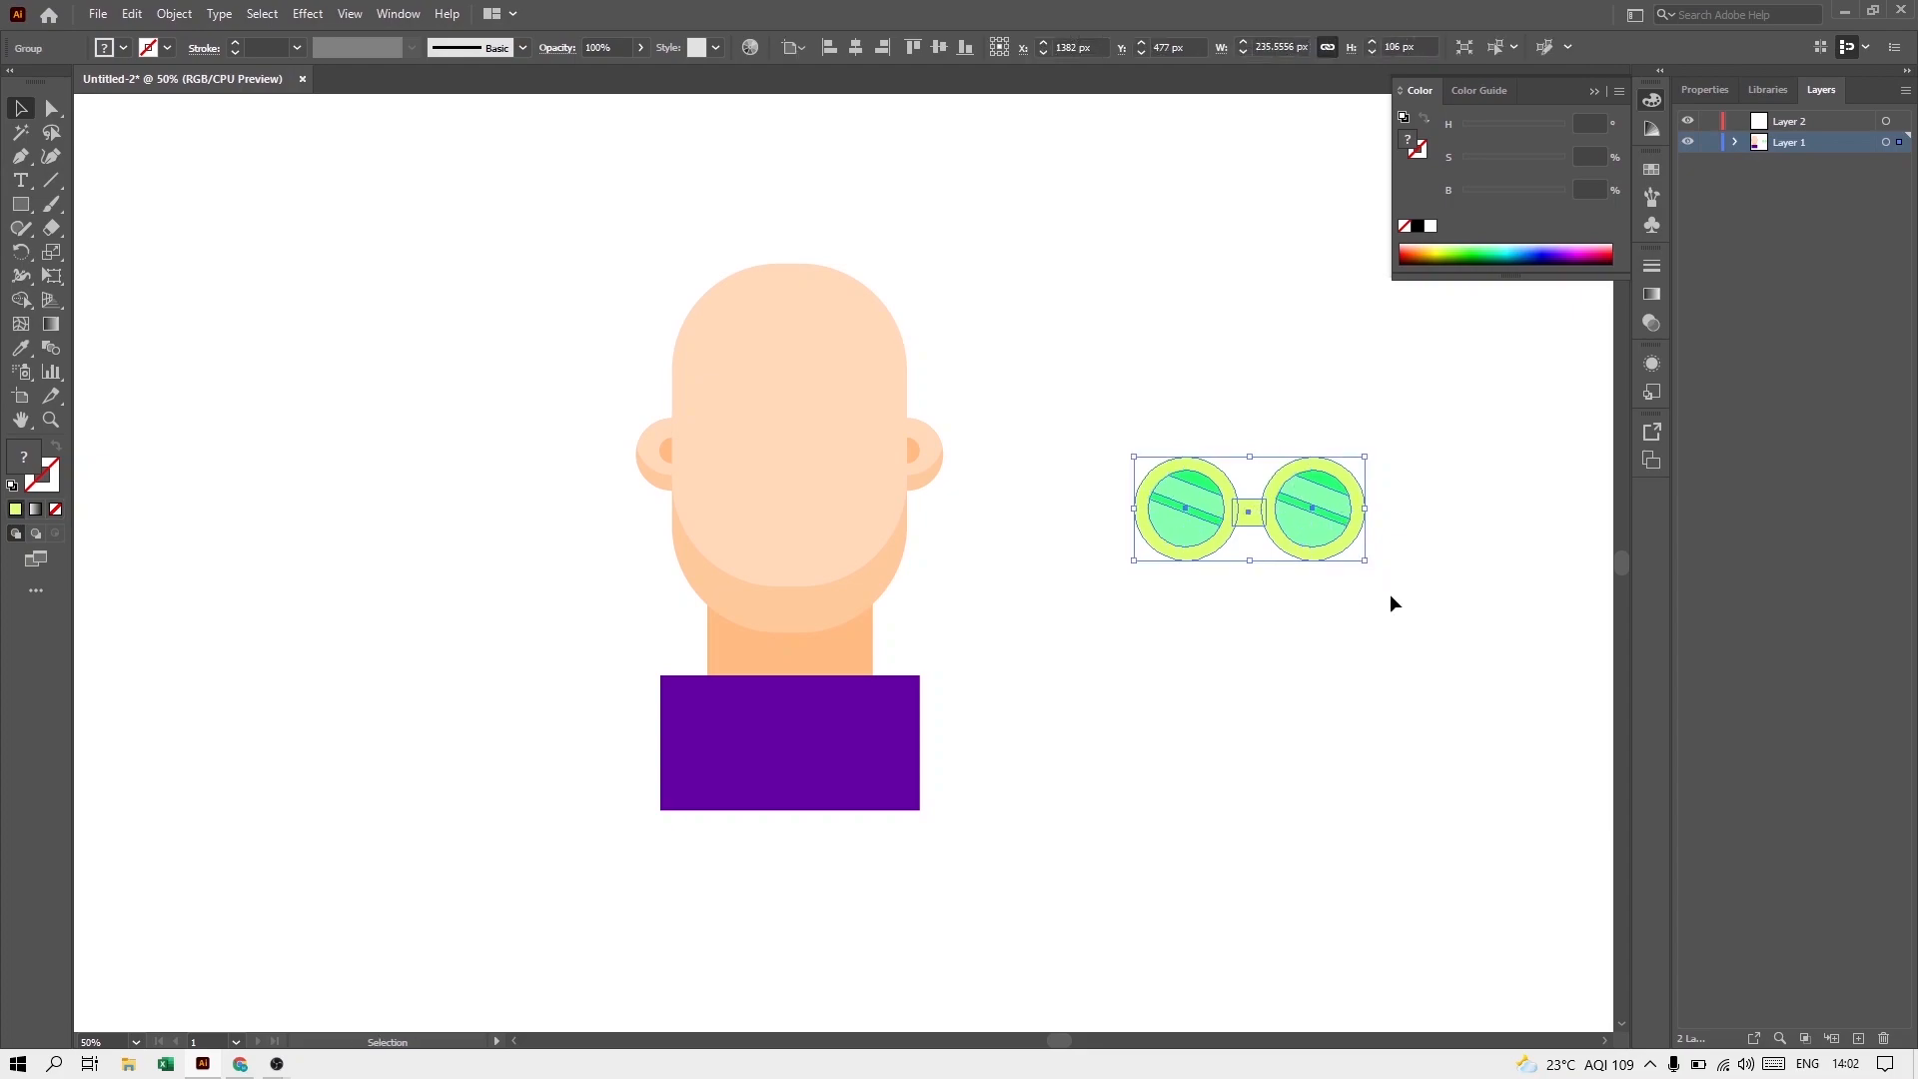
Step: Move the glasses group onto the face and duplicate it about 20 px higher
{"action": "left_click_drag", "start_coordinate": [1320, 525], "coordinate": [855, 428]}
{"action": "left_click", "coordinate": [1007, 545]}
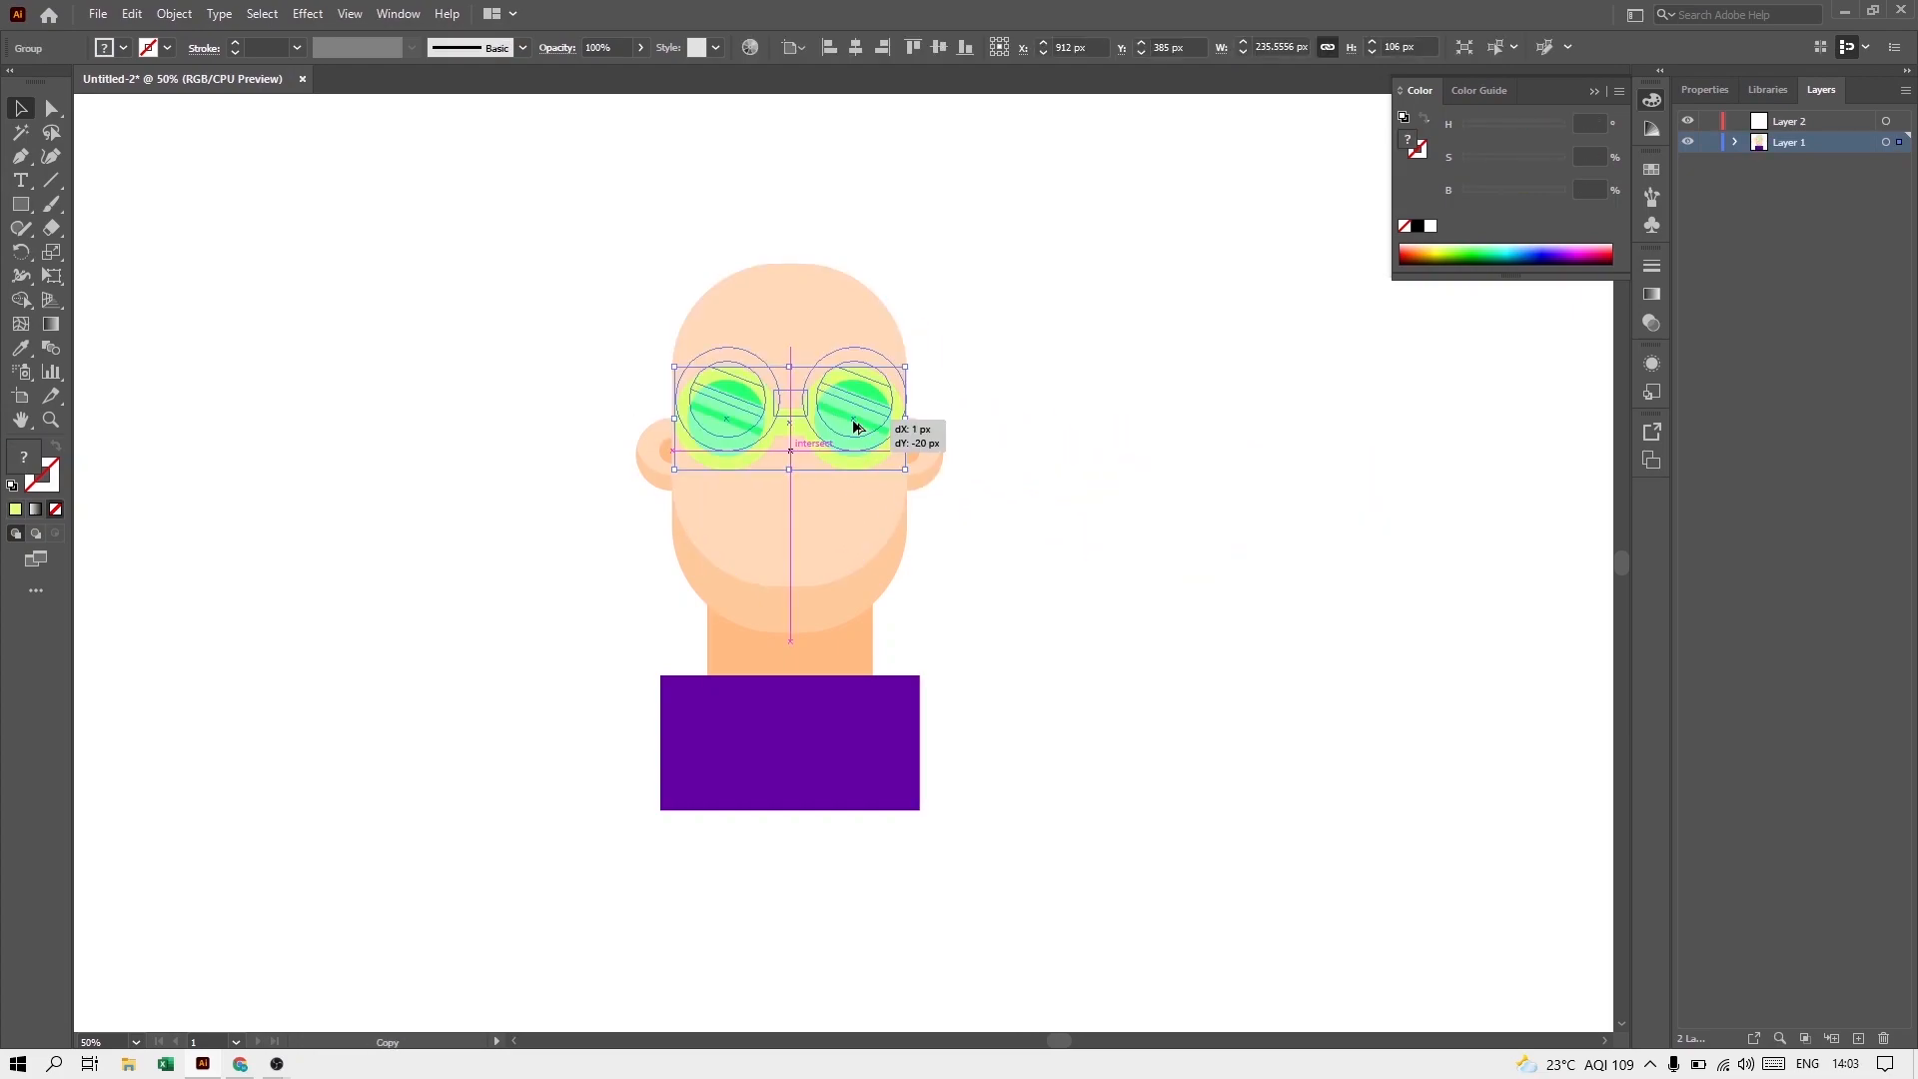
{"action": "left_click_drag", "start_coordinate": [854, 427], "coordinate": [854, 427]}
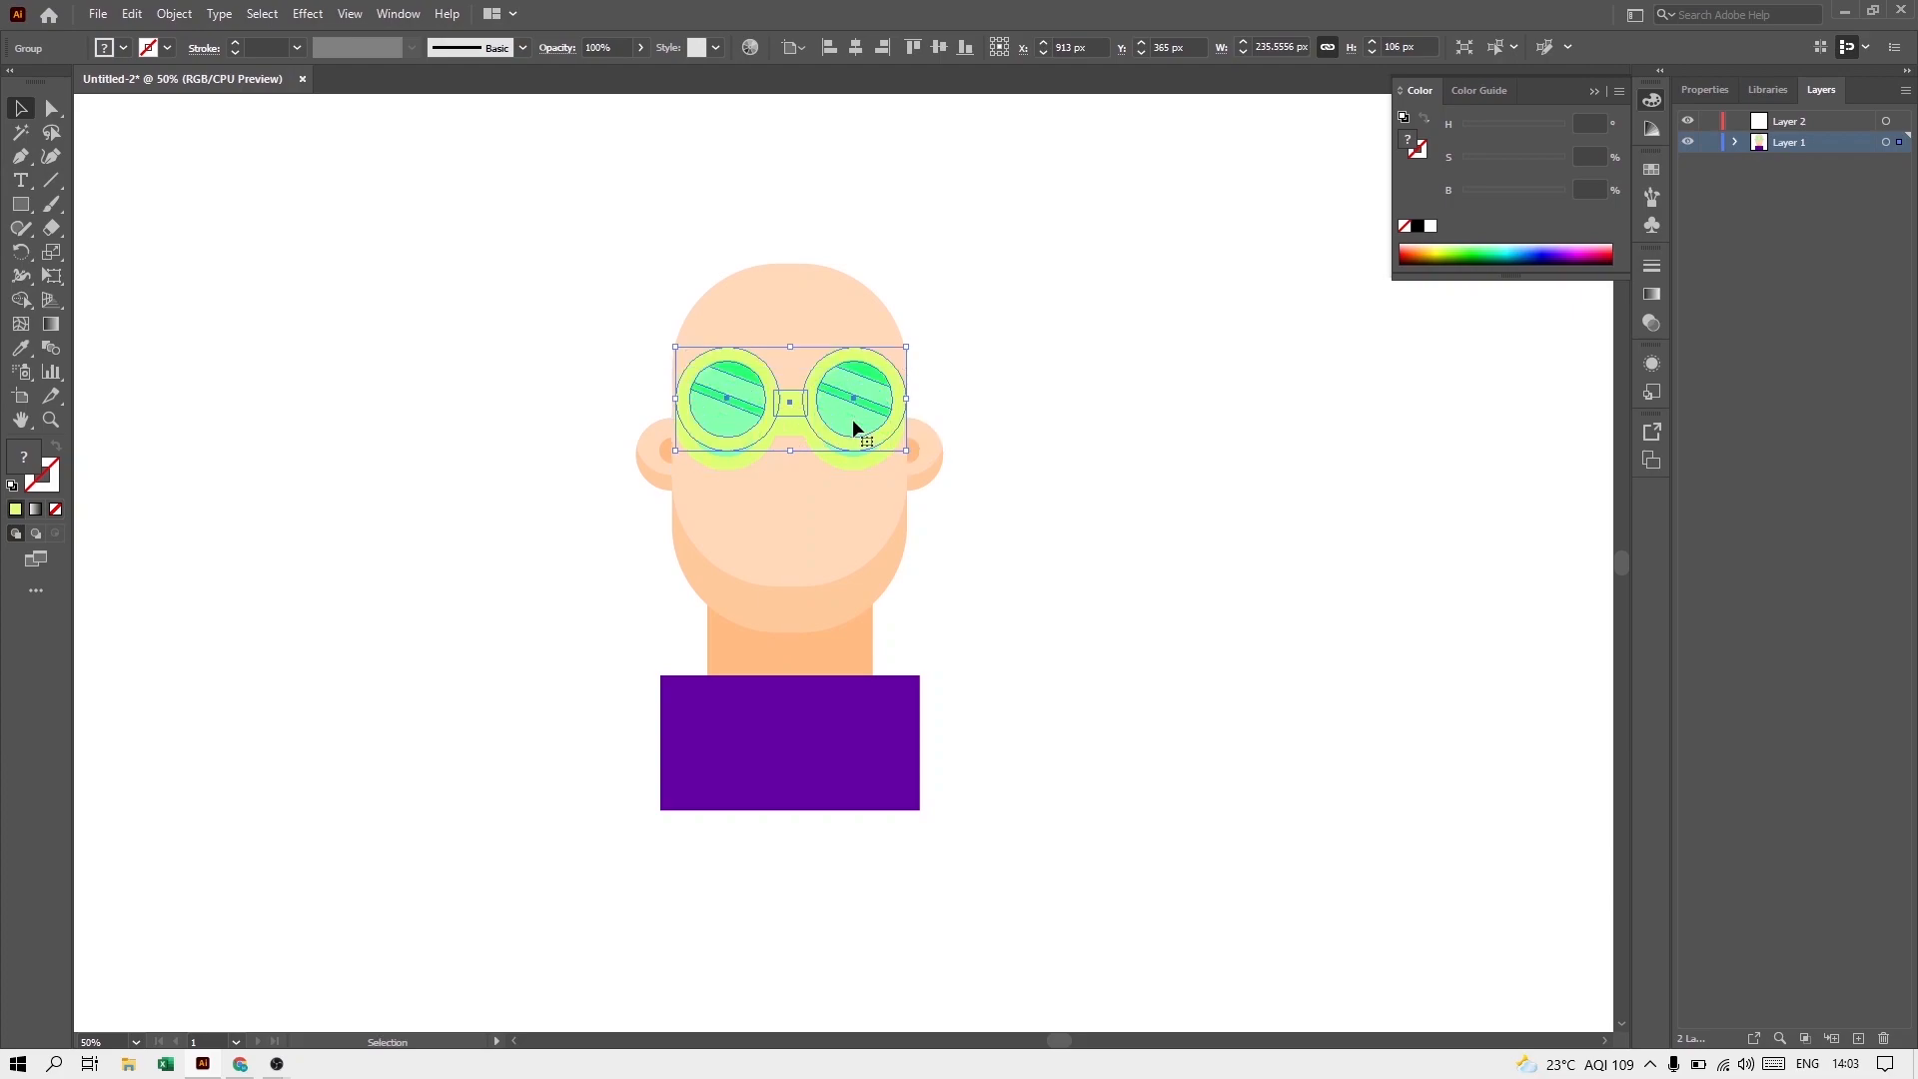
{"action": "left_click", "coordinate": [981, 525]}
Step: Turn the lower copy of the glasses into a darker skin-toned shadow beneath the upper pair
{"action": "scroll", "coordinate": [788, 424], "scroll_direction": "up", "scroll_amount": 1}
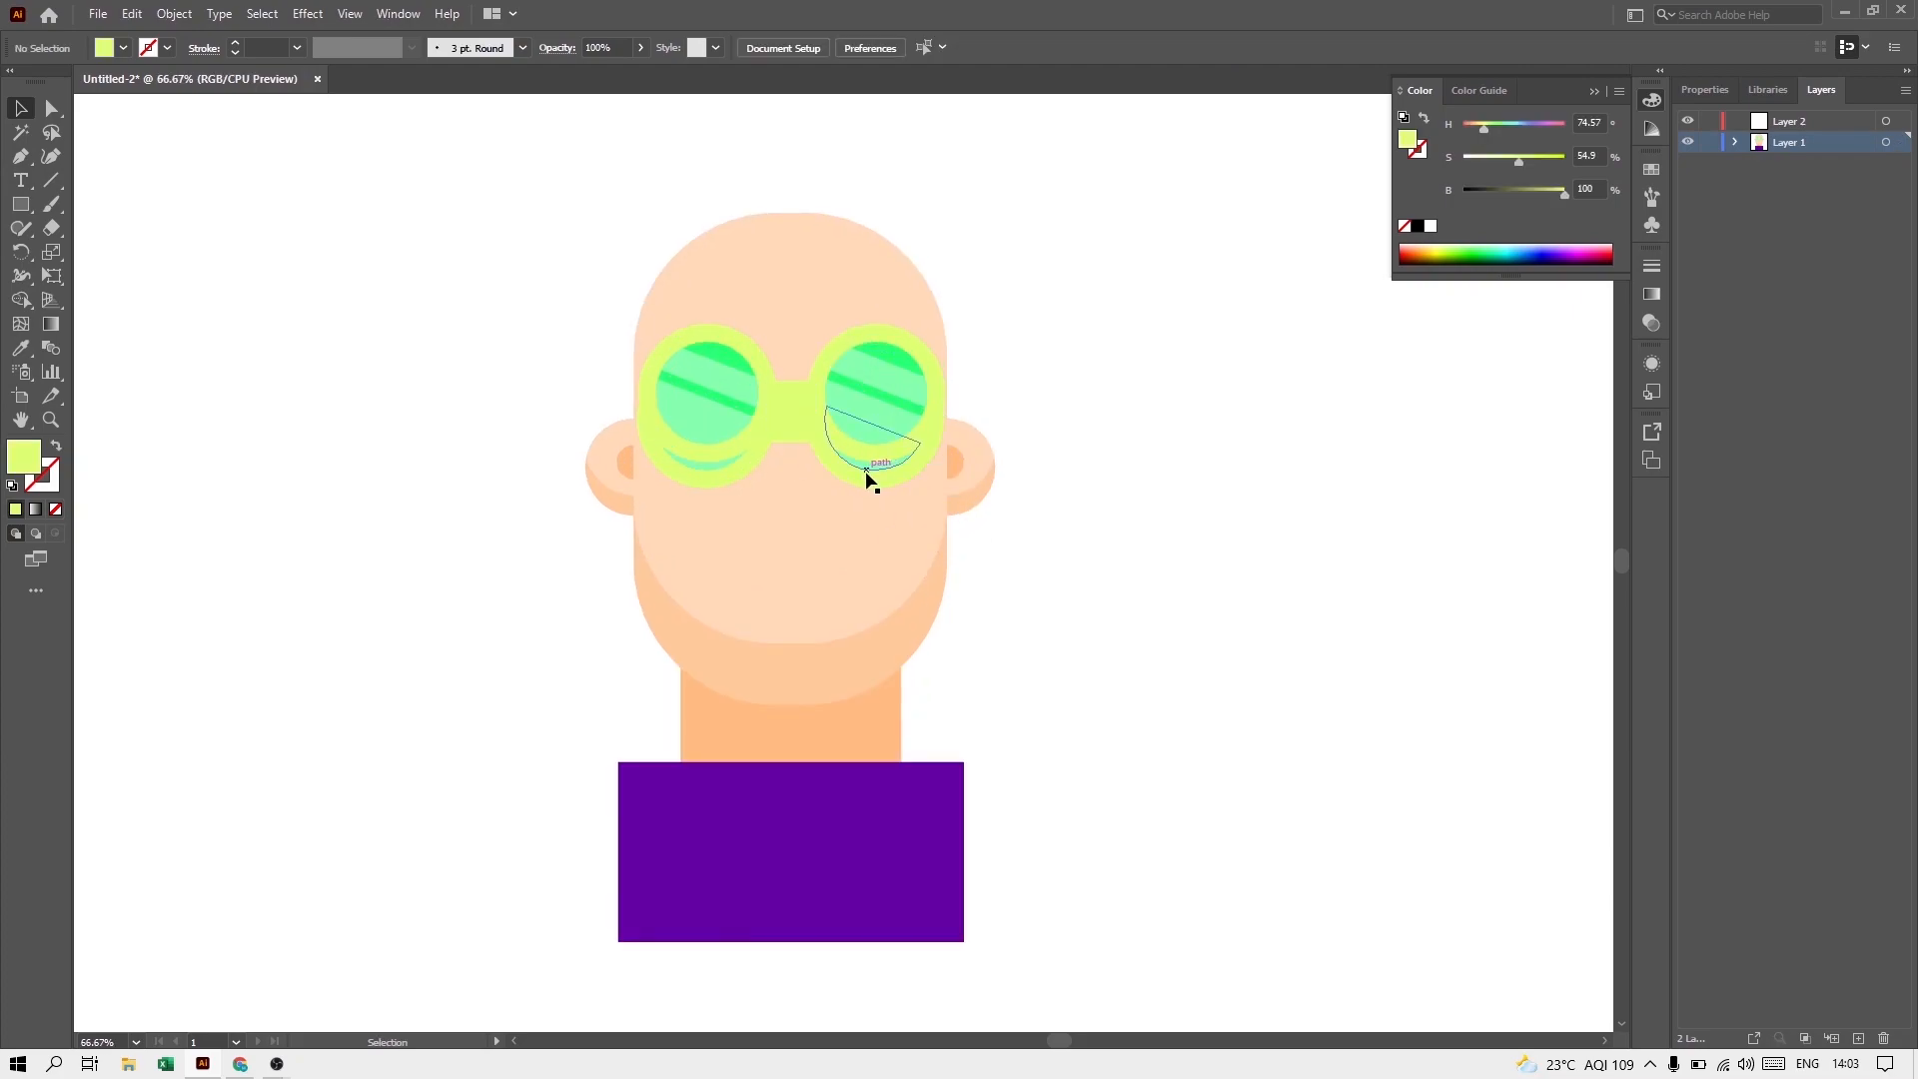
{"action": "left_click", "coordinate": [868, 478]}
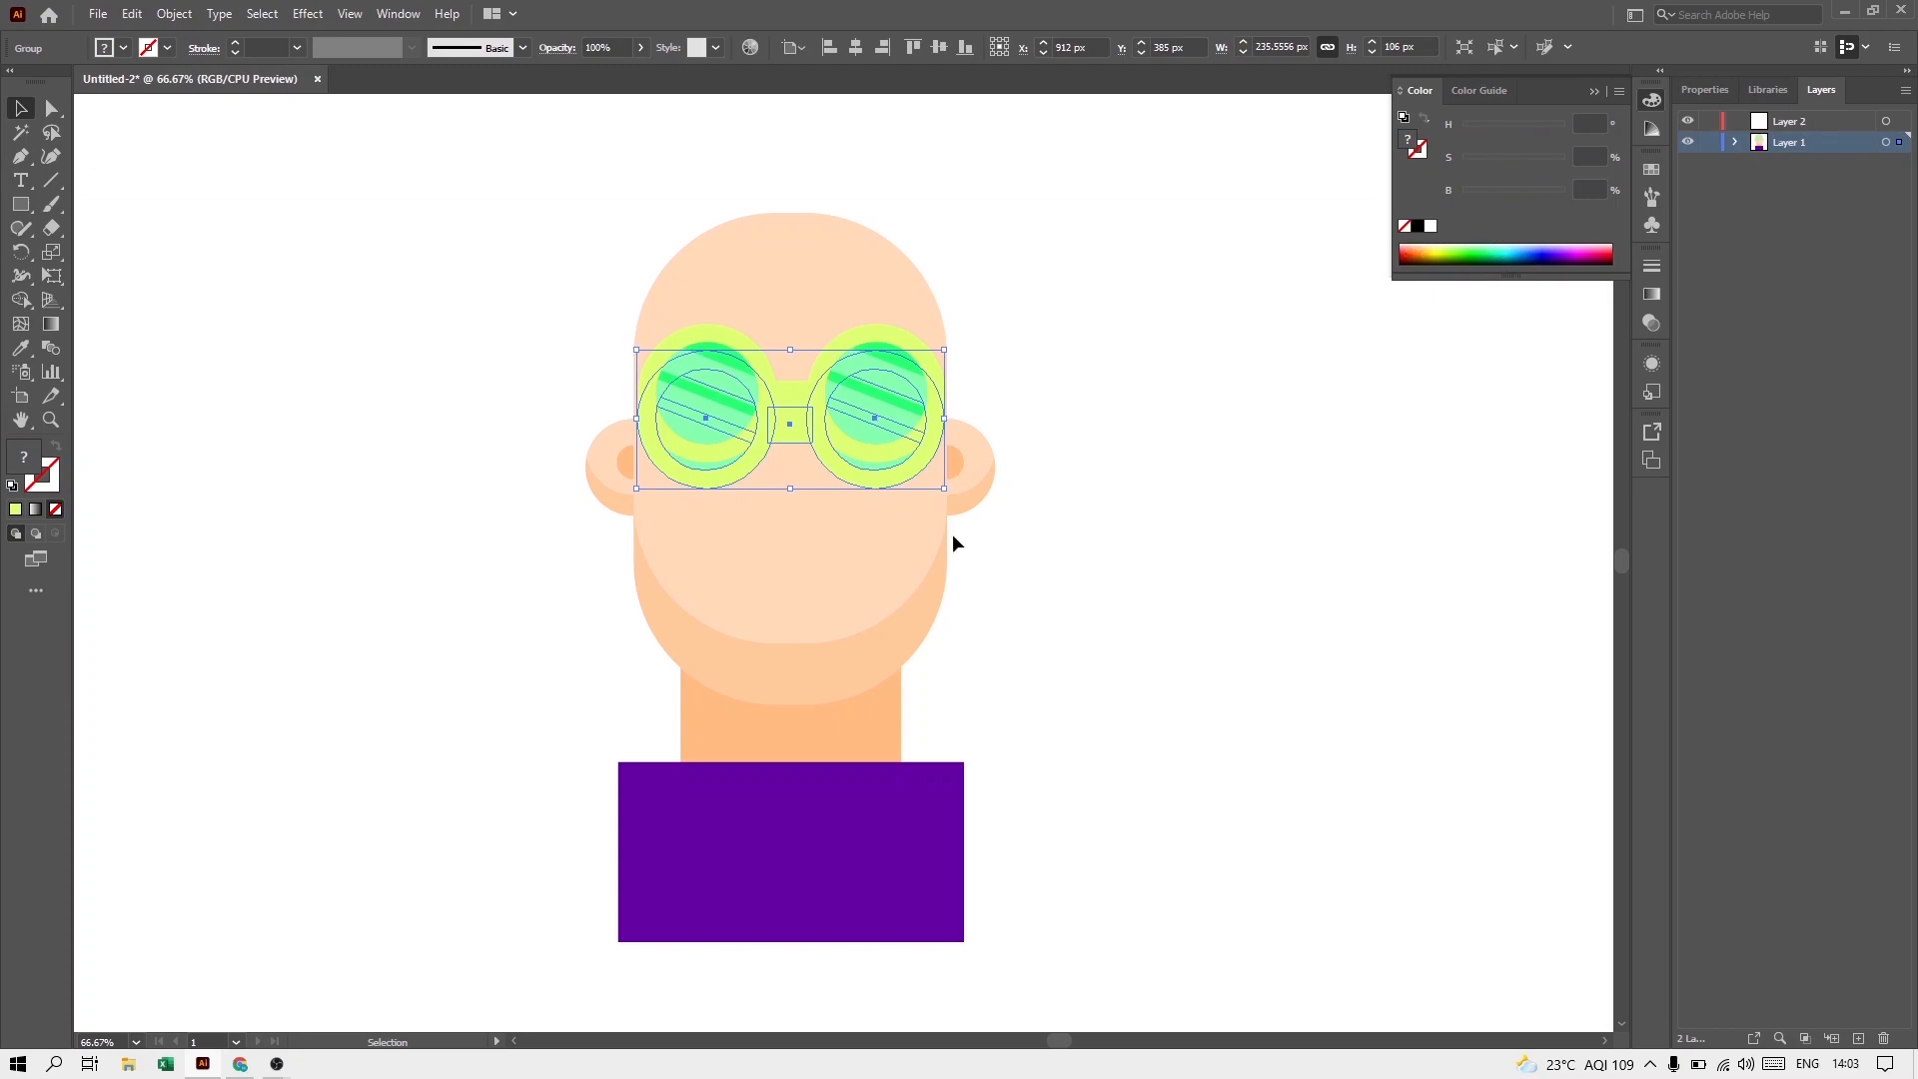
{"action": "key", "text": "Delete"}
{"action": "scroll", "coordinate": [1039, 469], "scroll_direction": "down", "scroll_amount": 1}
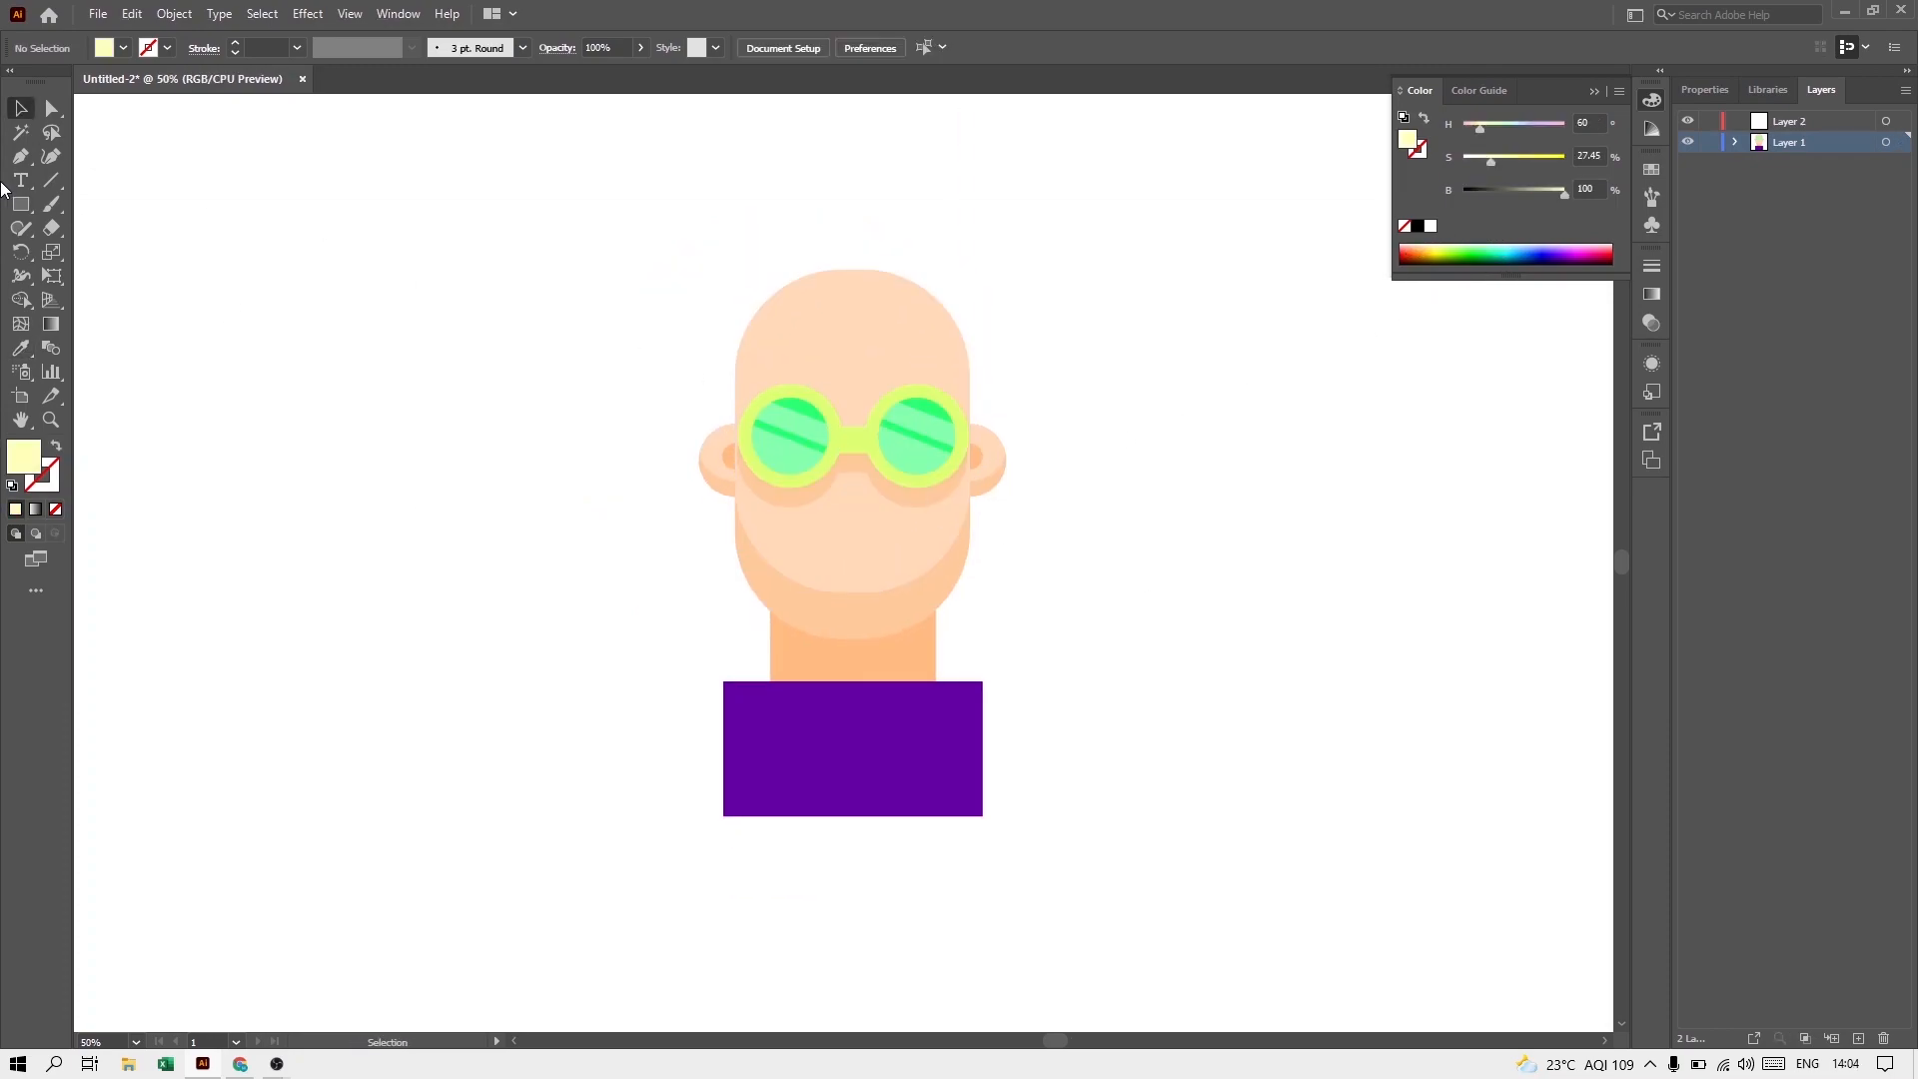
Step: Draw a pale yellow circle beside the head and cover its upper half with a rectangle about 279 by 115 px
{"action": "right_click", "coordinate": [25, 215]}
{"action": "left_click", "coordinate": [86, 248]}
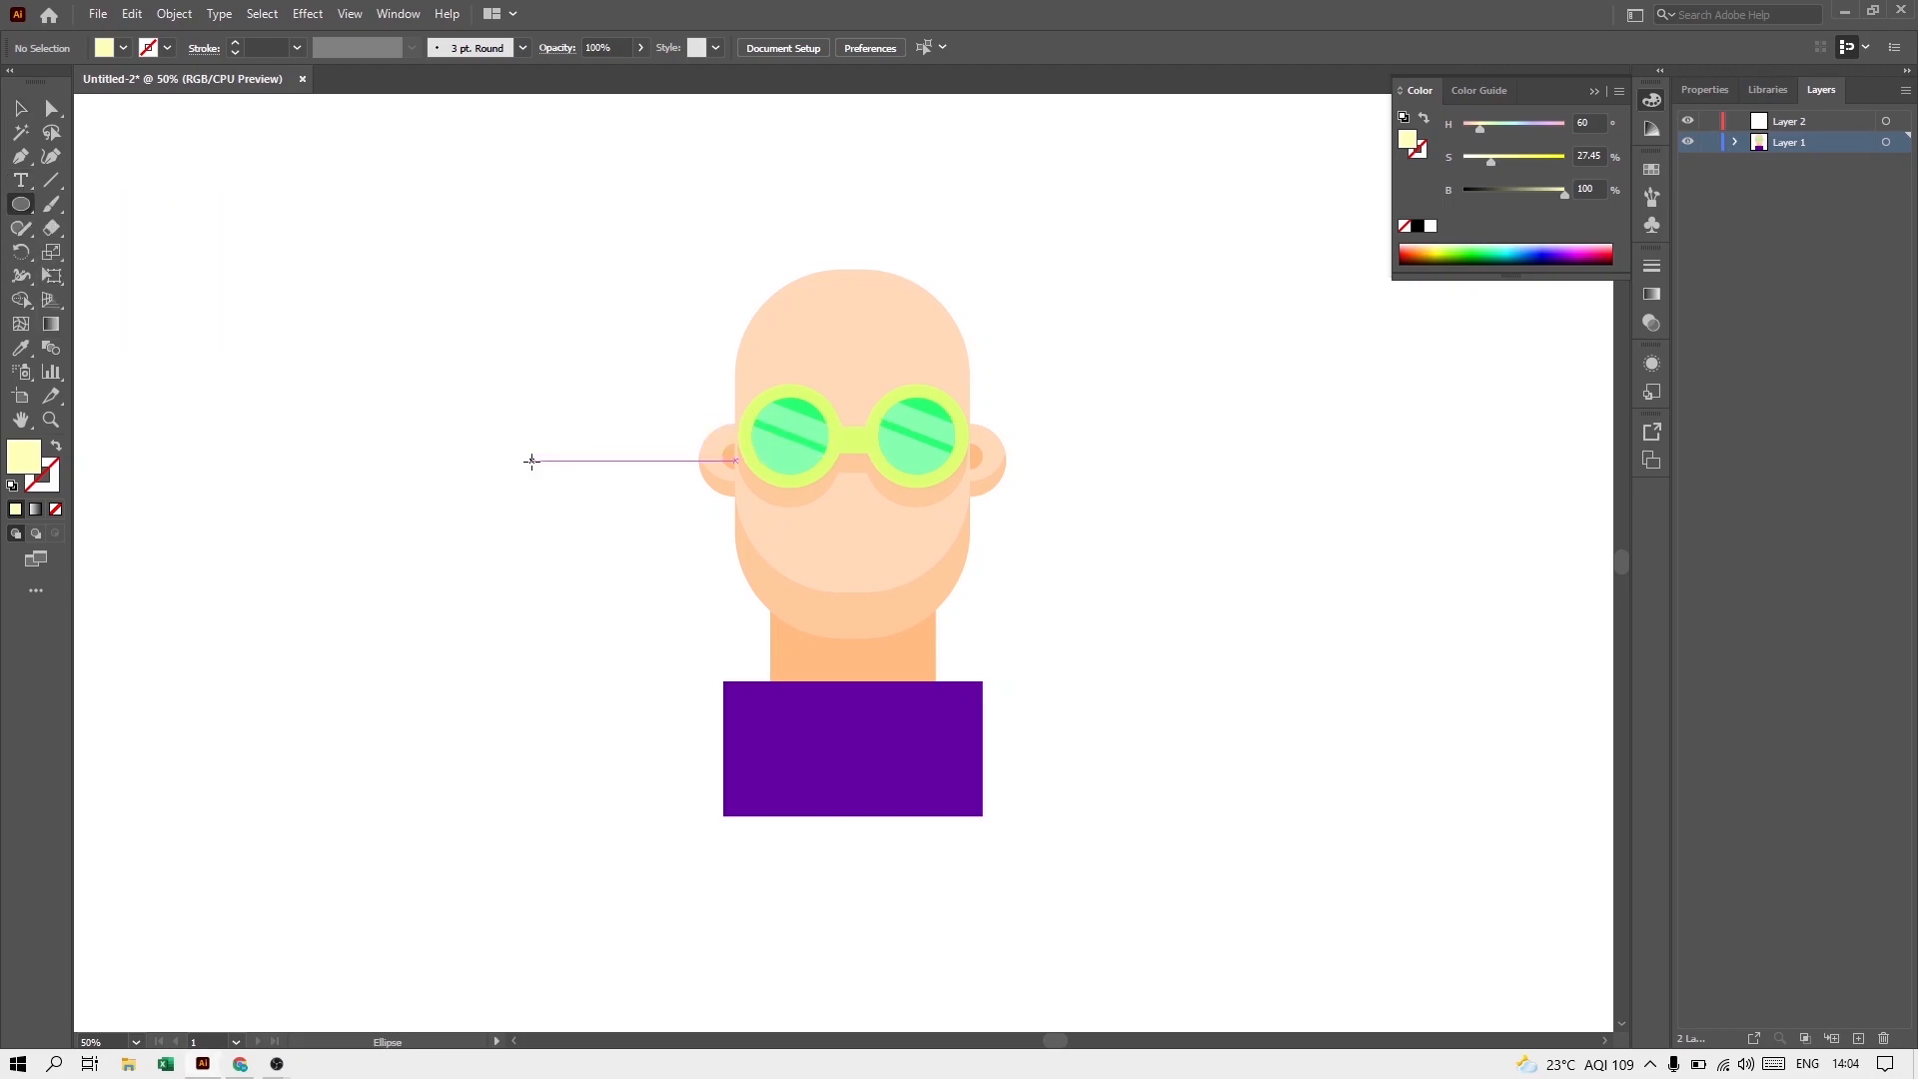
{"action": "left_click_drag", "start_coordinate": [407, 361], "coordinate": [561, 517]}
{"action": "right_click", "coordinate": [21, 204]}
{"action": "left_click", "coordinate": [116, 210]}
{"action": "left_click_drag", "start_coordinate": [347, 328], "coordinate": [620, 439]}
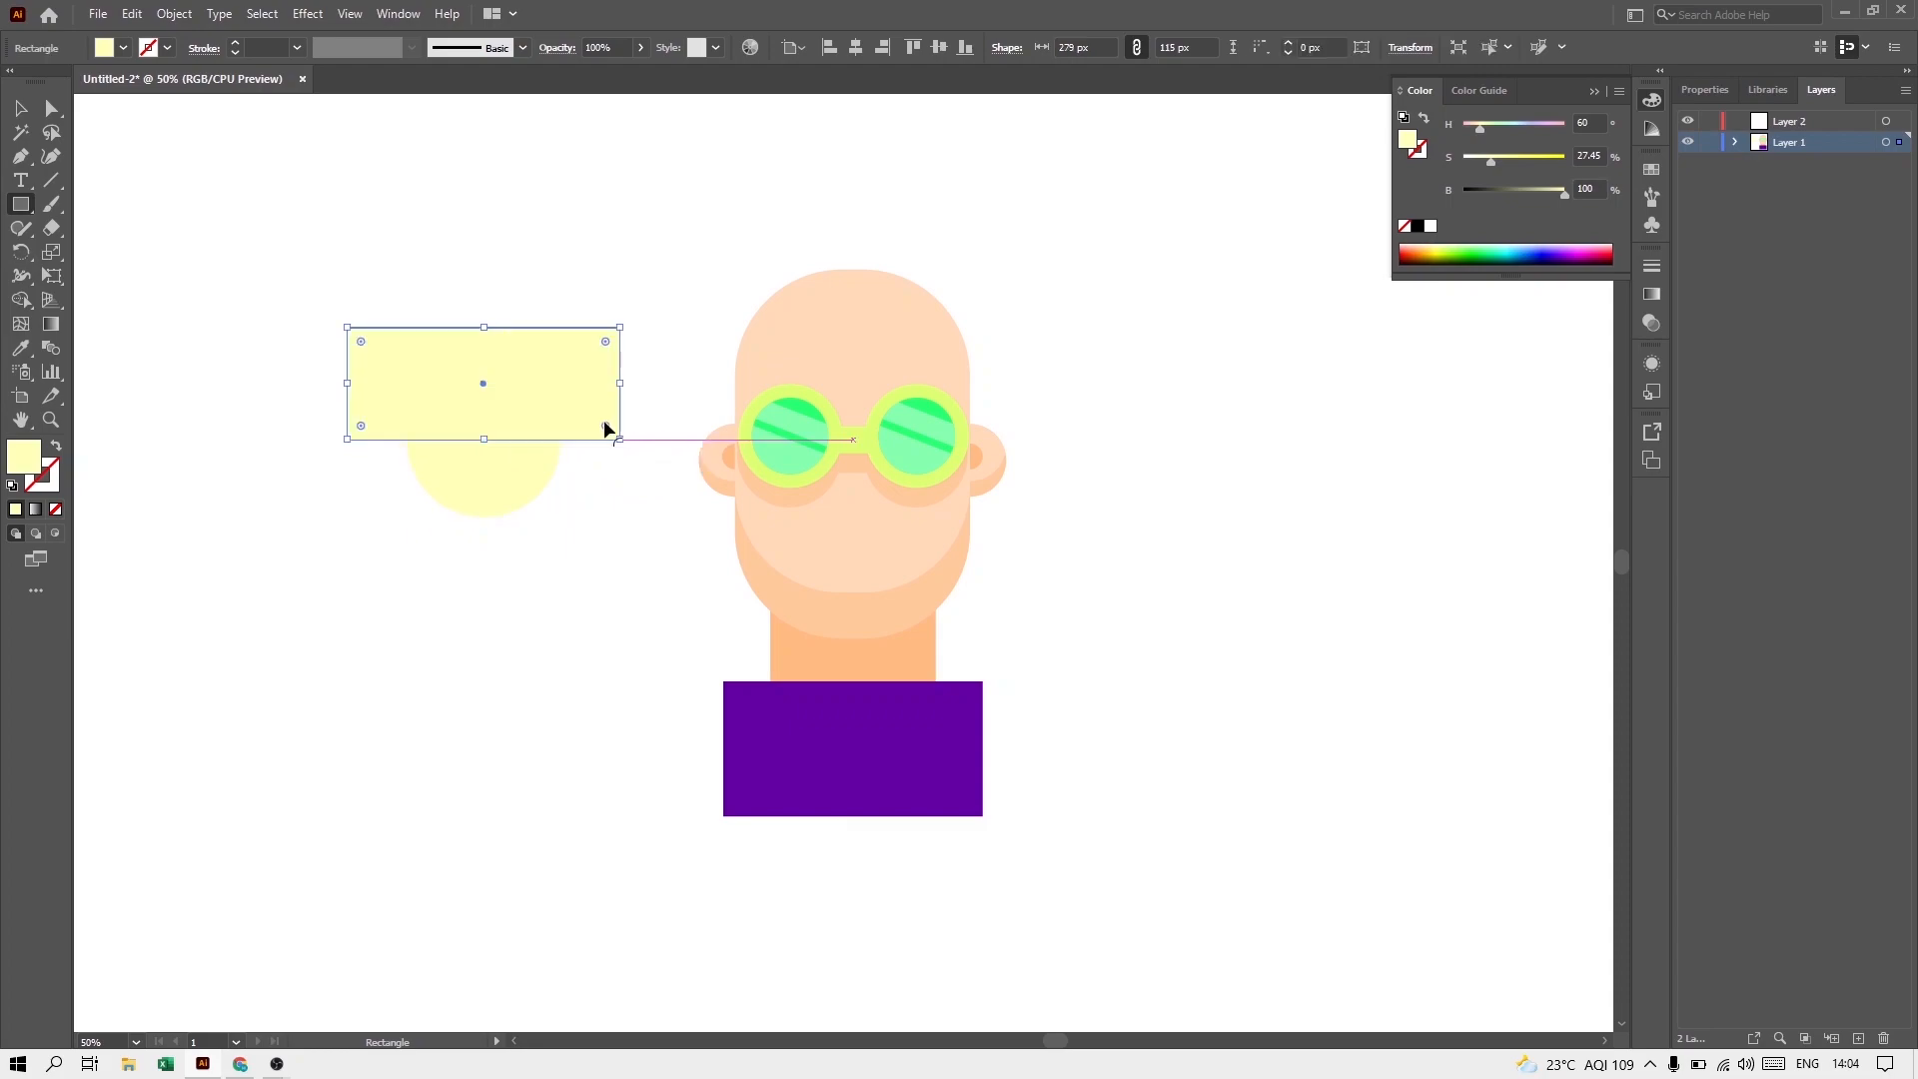
{"action": "left_click", "coordinate": [20, 114]}
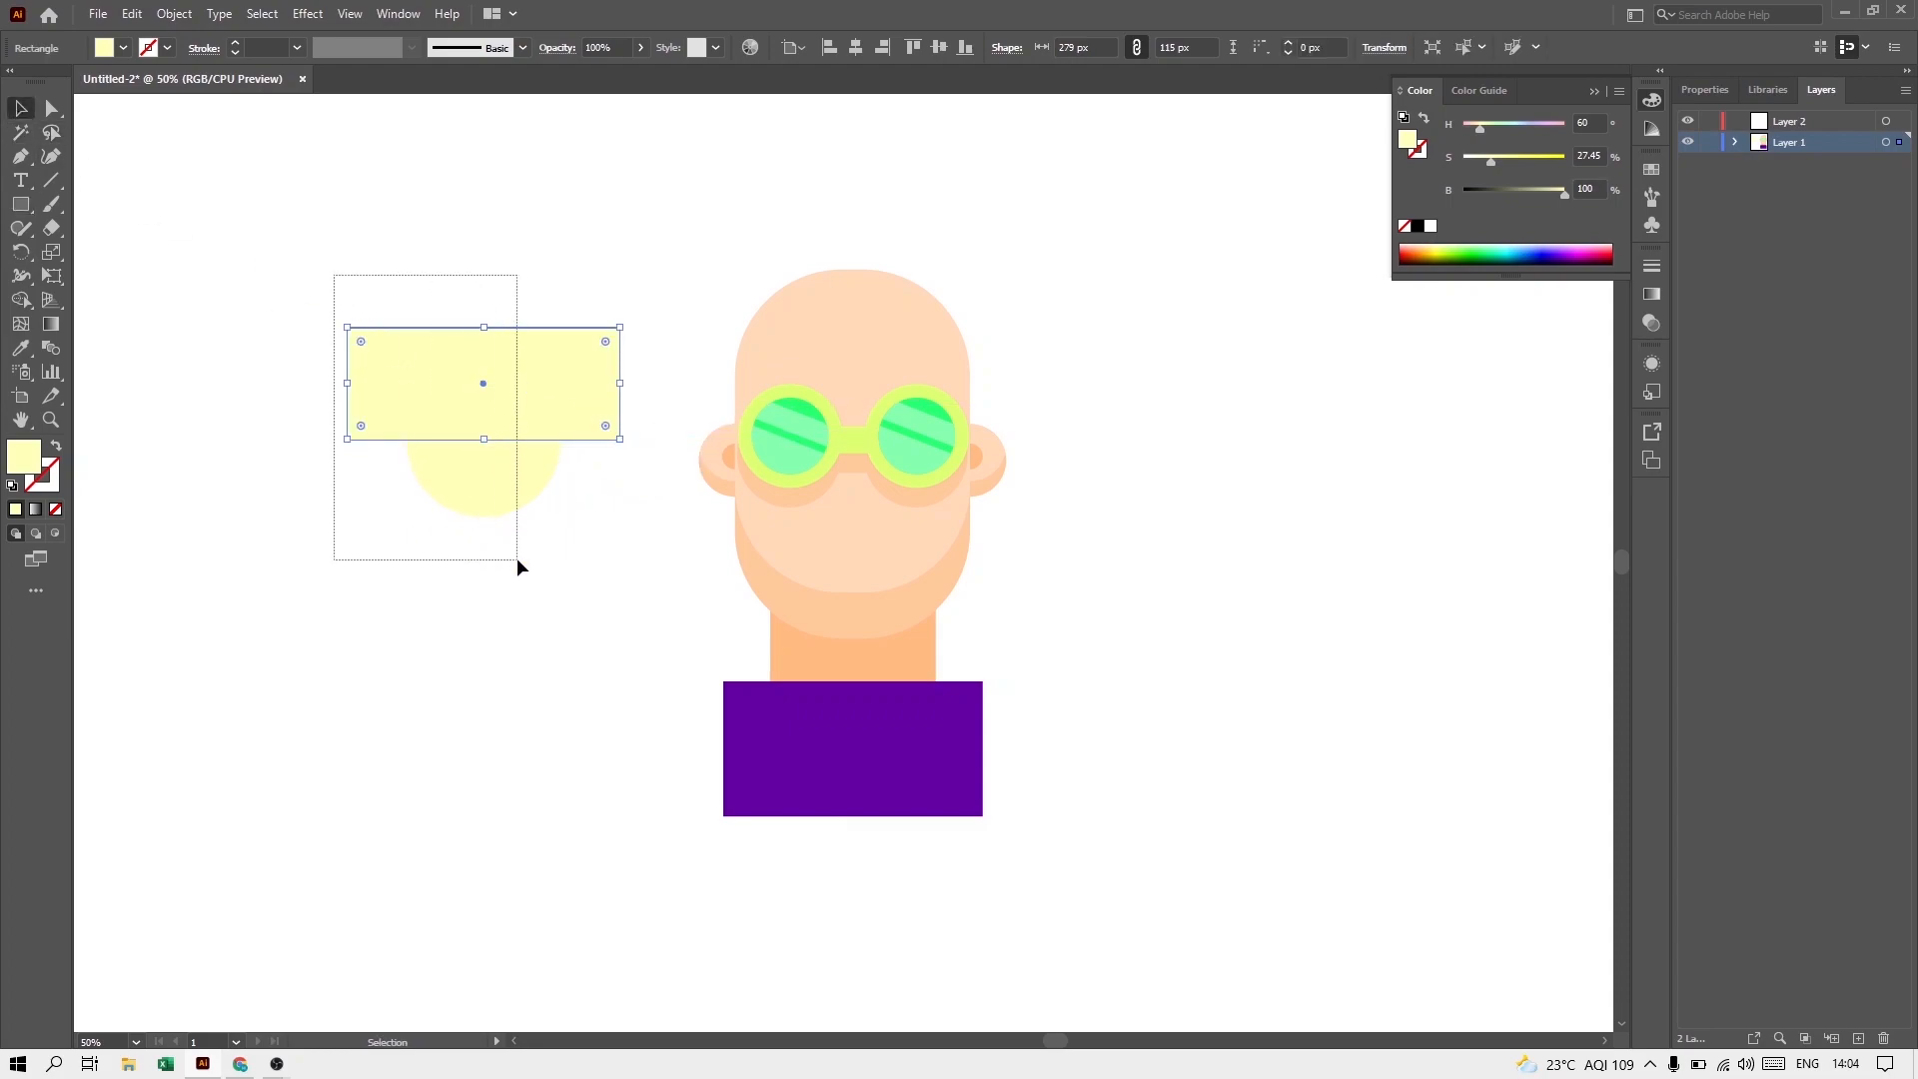
Step: Cut away the rectangle and the circle's upper half with Shape Builder, then place the half circle on the face as a mouth about 82 px wide
{"action": "left_click_drag", "start_coordinate": [517, 561], "coordinate": [518, 562]}
{"action": "left_click", "coordinate": [20, 300]}
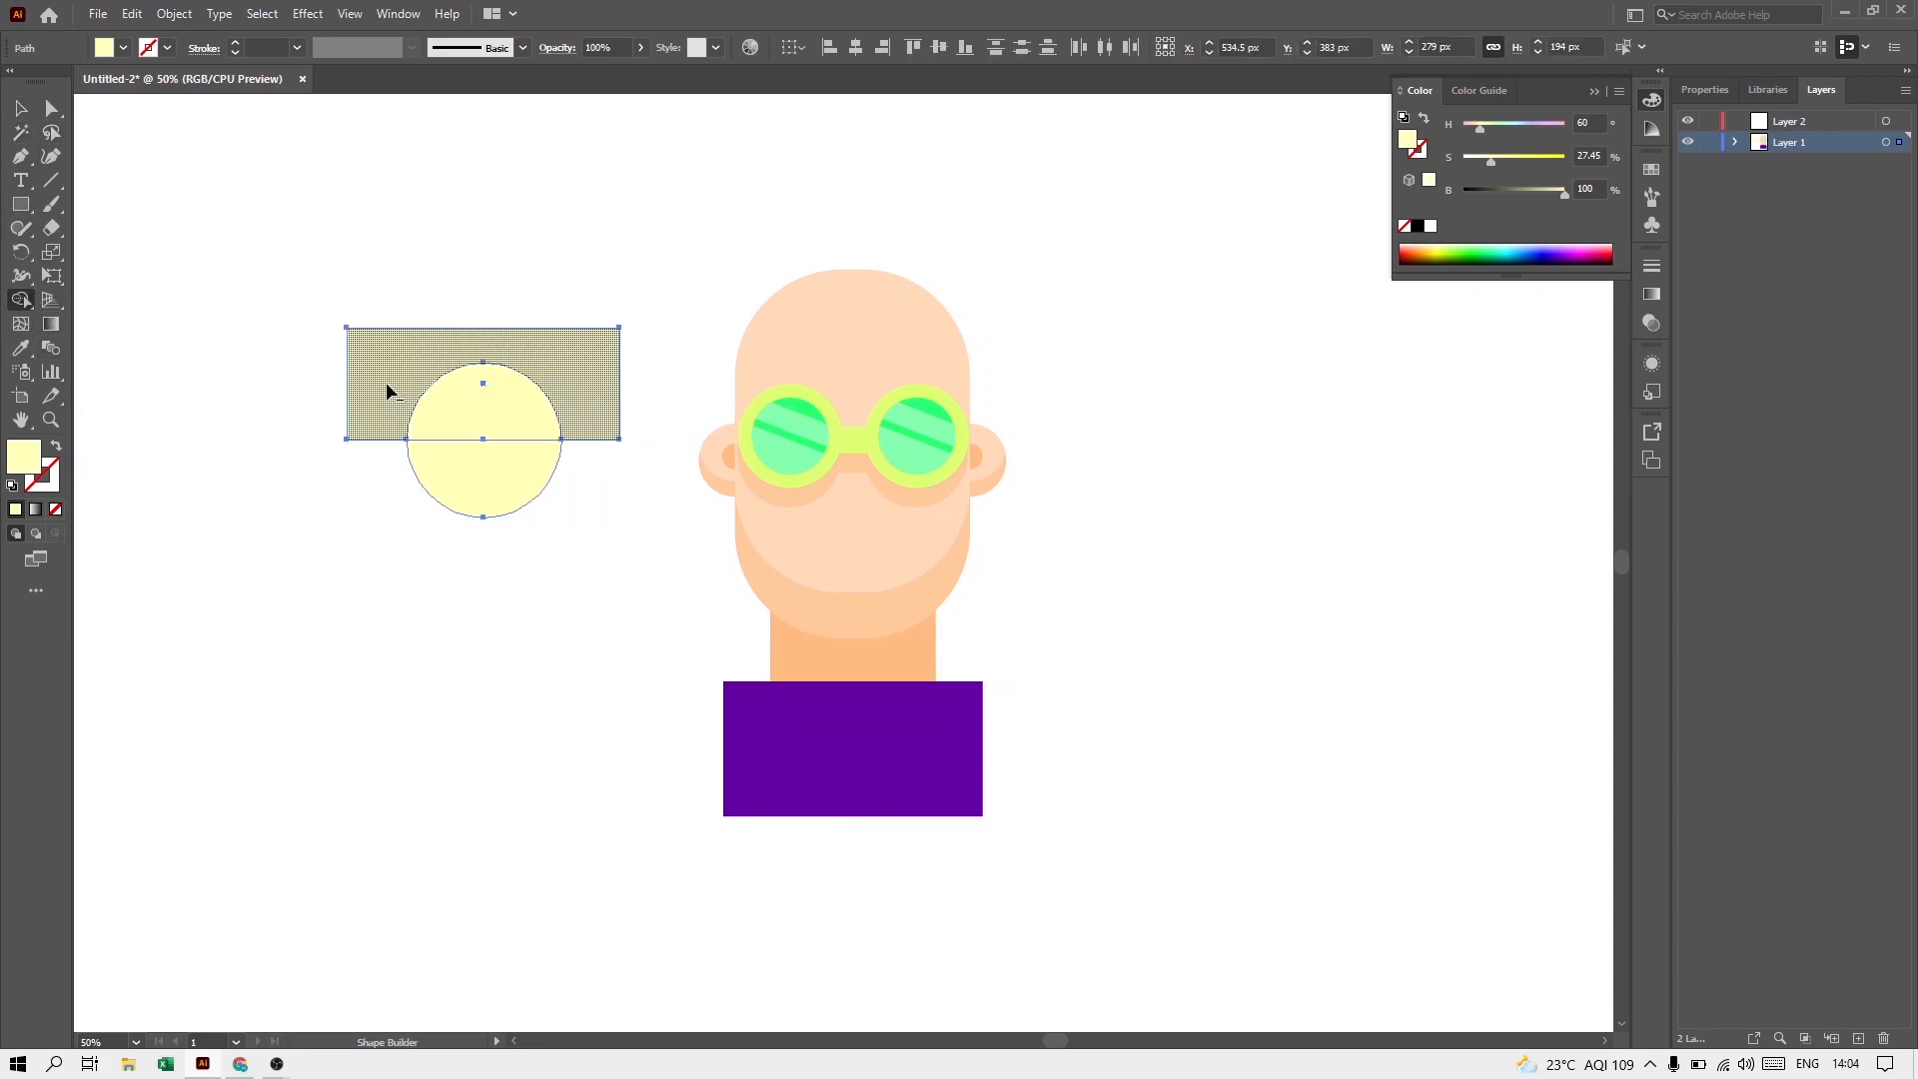
{"action": "left_click_drag", "start_coordinate": [418, 405], "coordinate": [461, 415]}
{"action": "key", "text": "v"}
{"action": "left_click_drag", "start_coordinate": [495, 492], "coordinate": [893, 564]}
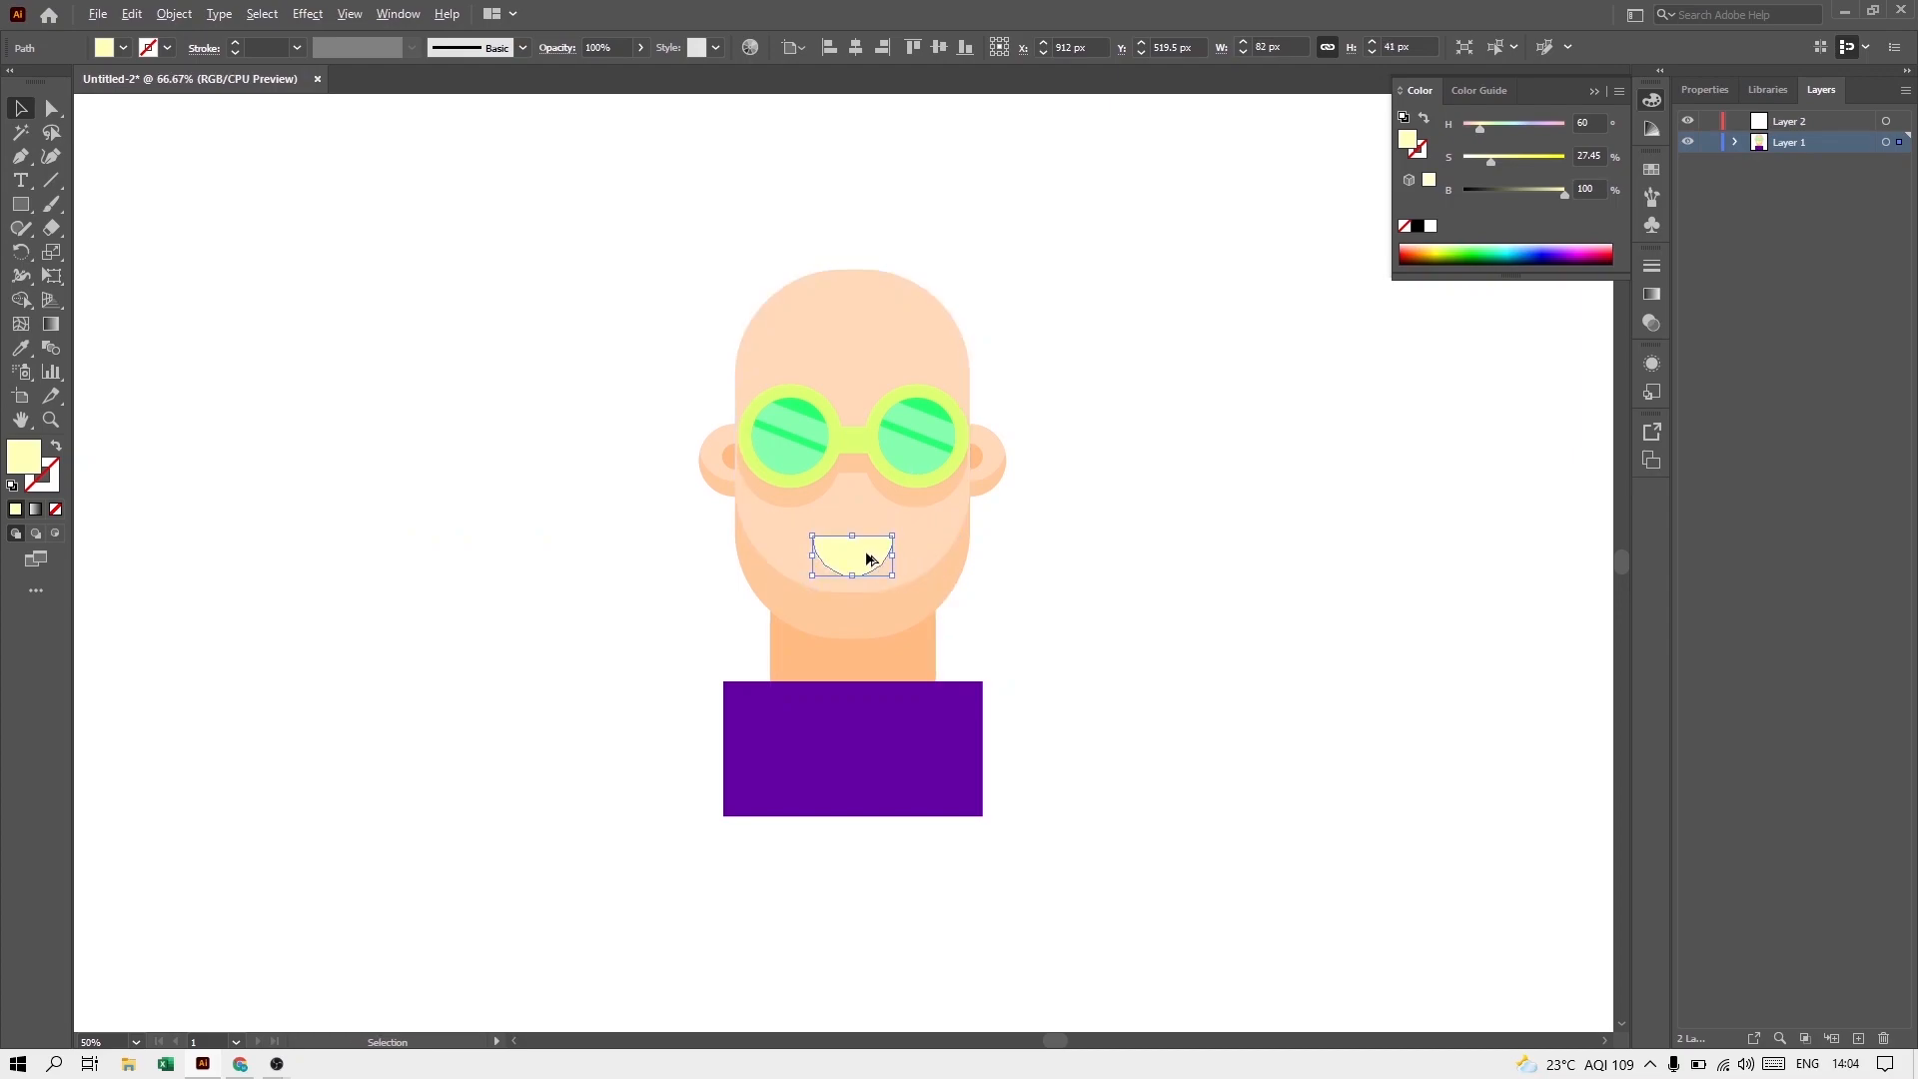
Step: Make the mouth white by setting its saturation to 0% and enlarge it slightly
{"action": "scroll", "coordinate": [869, 559], "scroll_direction": "up", "scroll_amount": 1}
{"action": "left_click_drag", "start_coordinate": [1490, 161], "coordinate": [1461, 161]}
{"action": "left_click_drag", "start_coordinate": [901, 563], "coordinate": [911, 570]}
{"action": "left_click", "coordinate": [1103, 645]}
{"action": "scroll", "coordinate": [1103, 644], "scroll_direction": "down", "scroll_amount": 1}
{"action": "left_click_drag", "start_coordinate": [1105, 646], "coordinate": [1037, 651]}
Step: Draw a circle about 158 px wide beside the head and fill it with purple (H 304.89, S 91.22, B 58.04)
{"action": "left_click", "coordinate": [27, 208]}
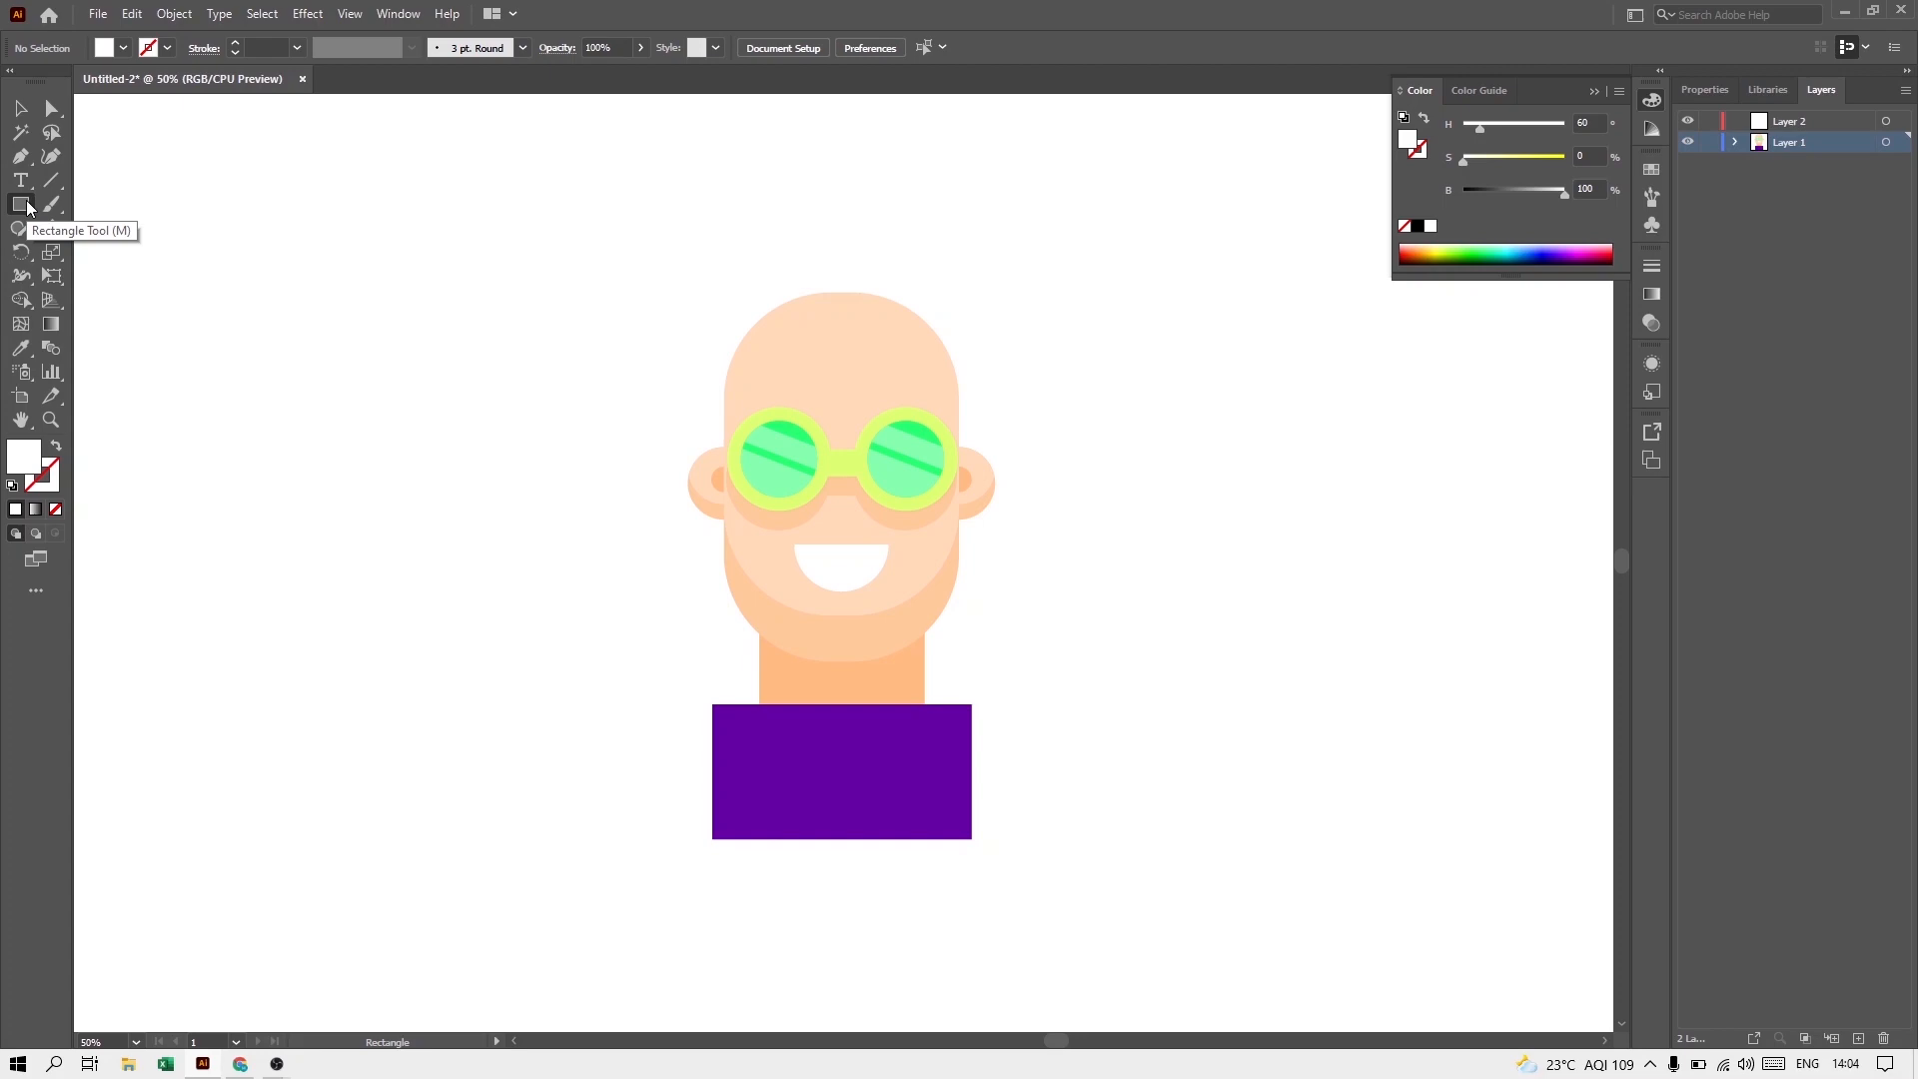
{"action": "left_click_drag", "start_coordinate": [27, 208], "coordinate": [78, 253]}
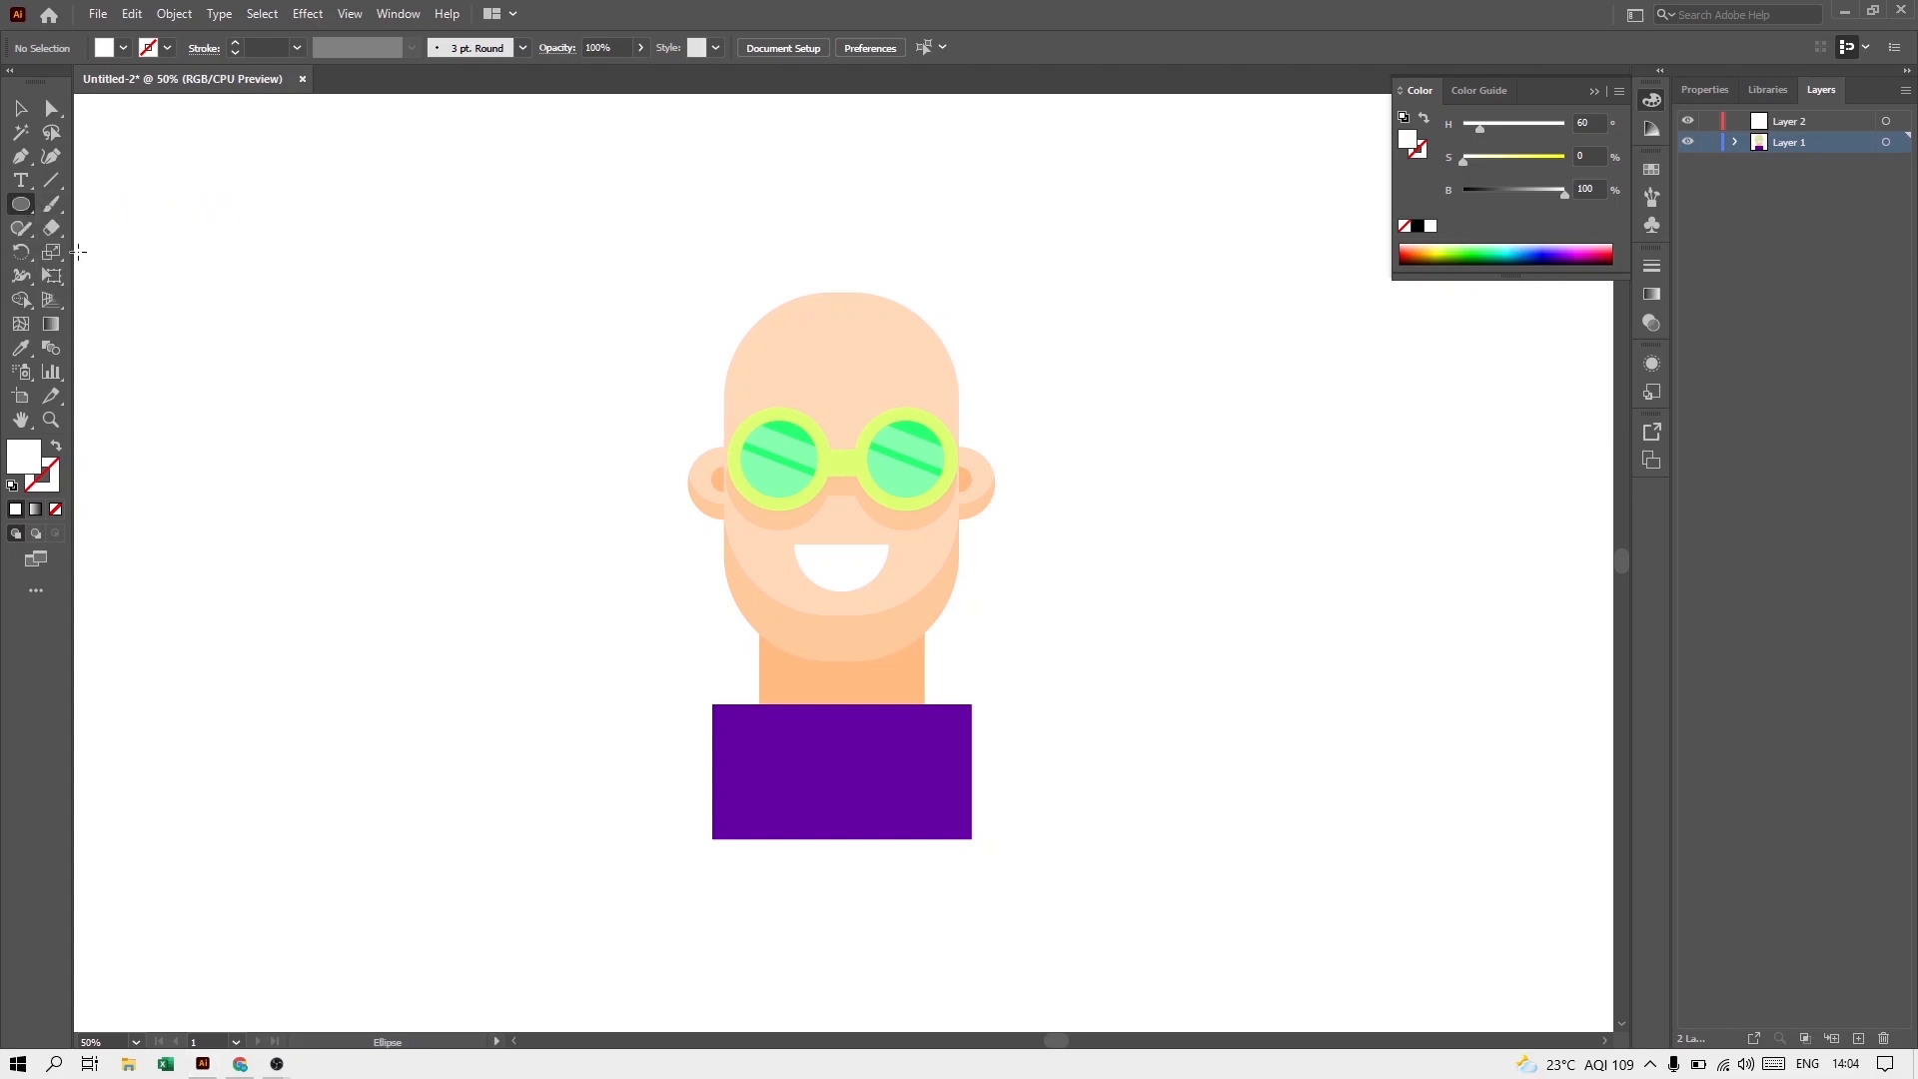
{"action": "left_click_drag", "start_coordinate": [222, 300], "coordinate": [375, 452]}
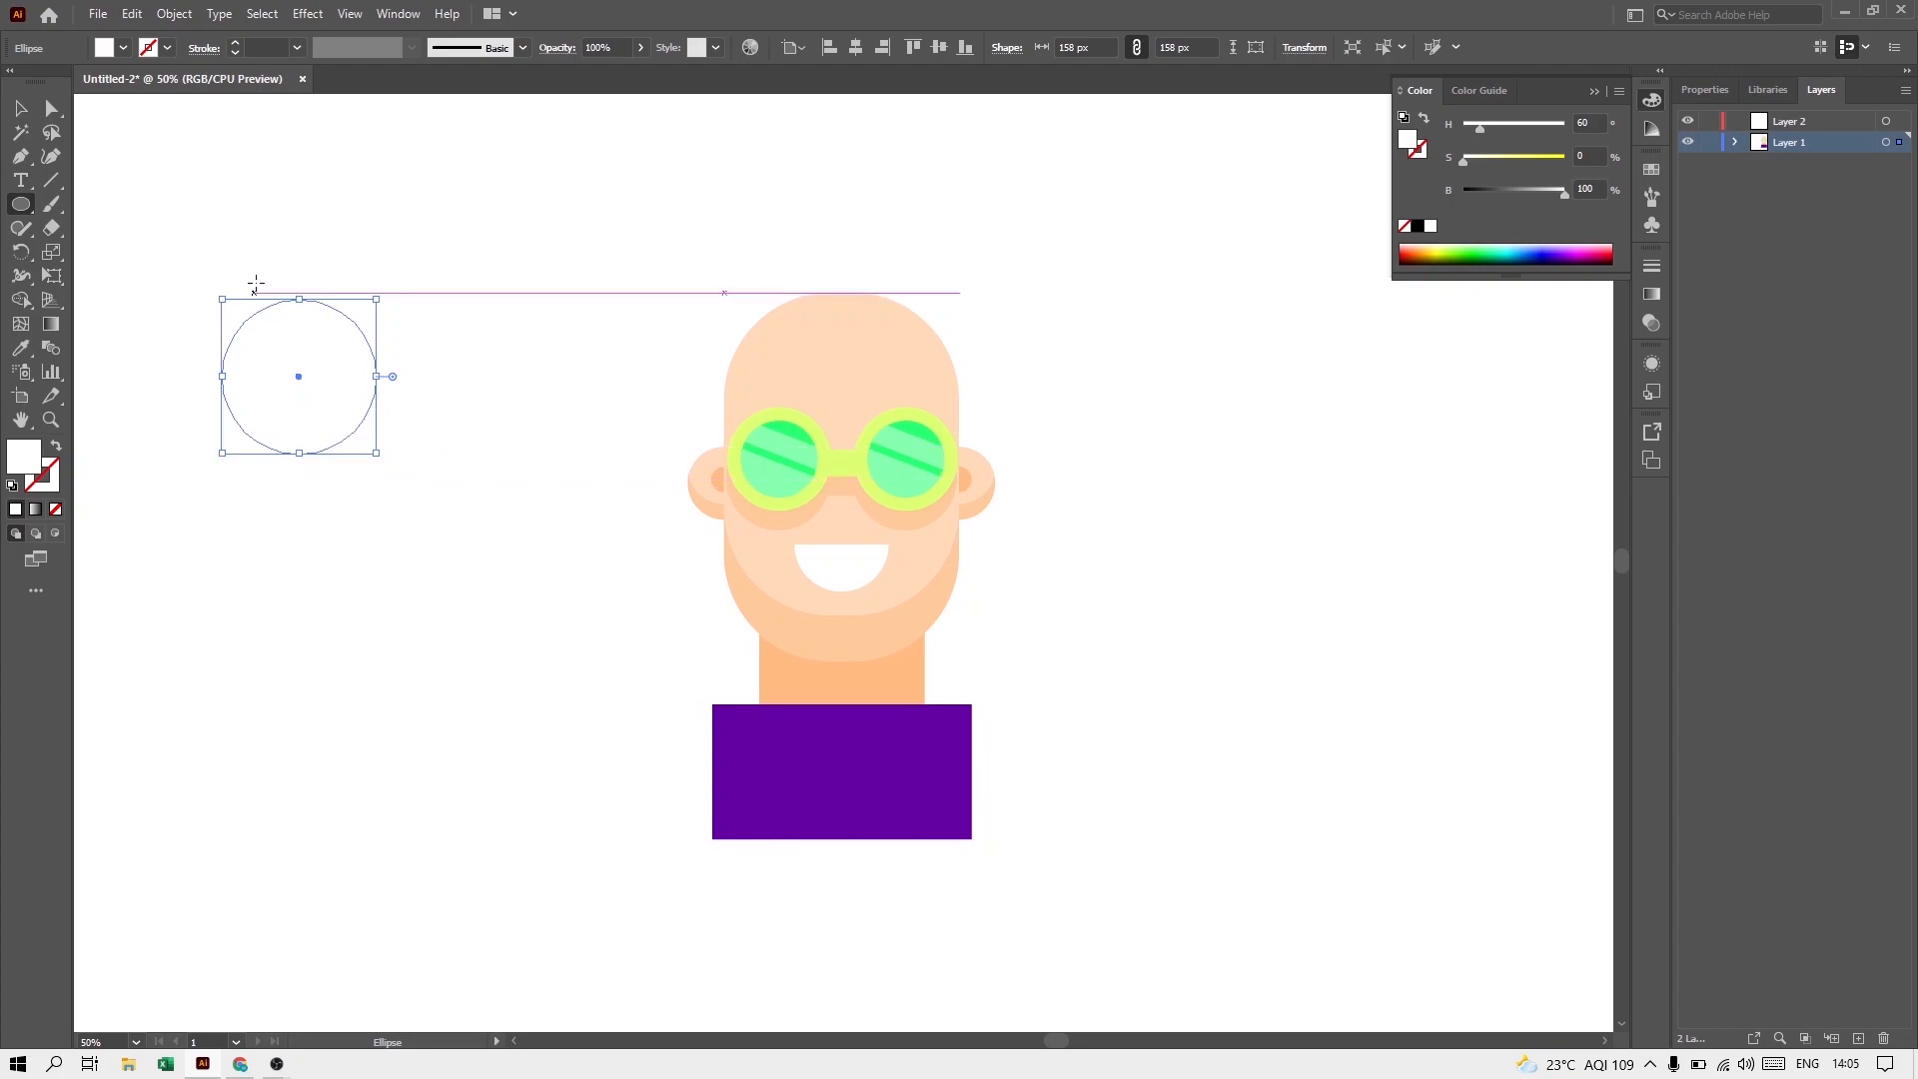
{"action": "left_click", "coordinate": [1580, 259]}
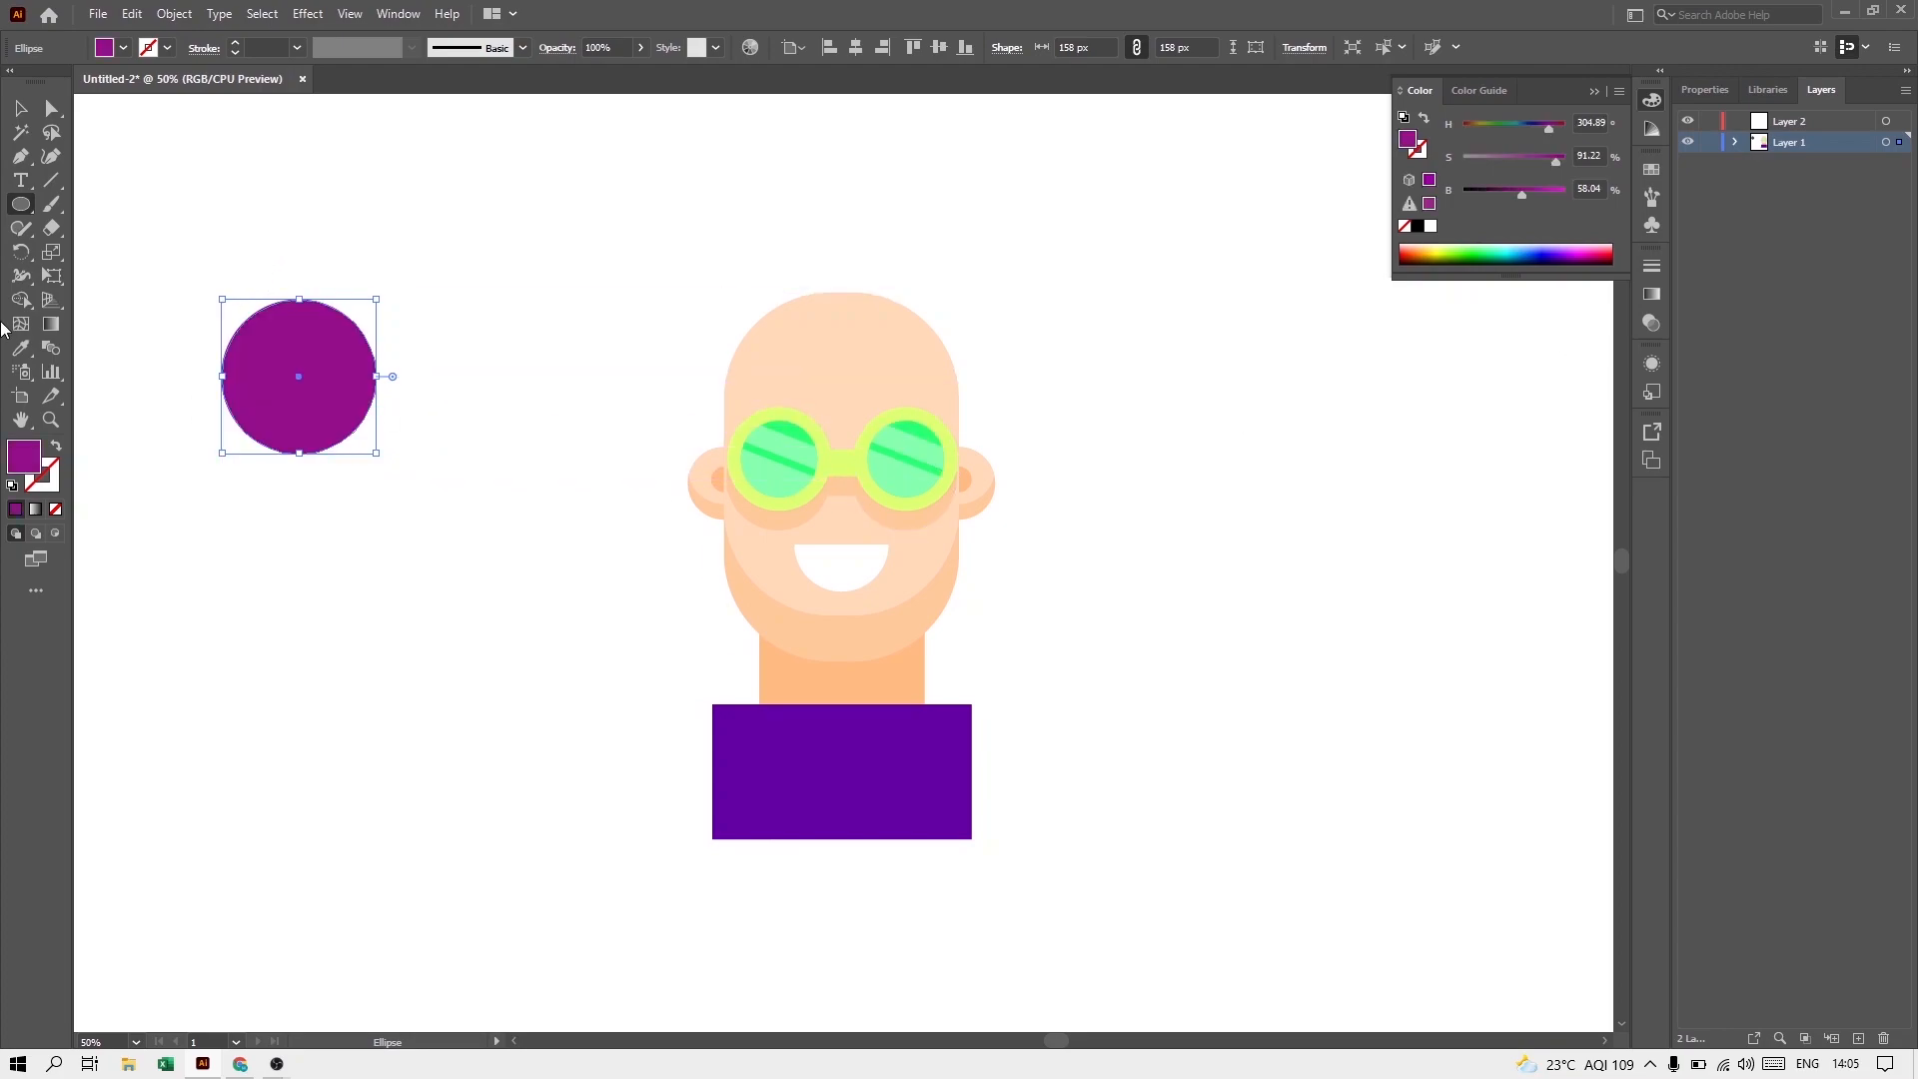
Step: Cover the purple circle's upper half with a rectangle about 301 by 121 px and trim the shapes to a half circle with Shape Builder
{"action": "left_click_drag", "start_coordinate": [22, 210], "coordinate": [428, 377]}
{"action": "key", "text": "v"}
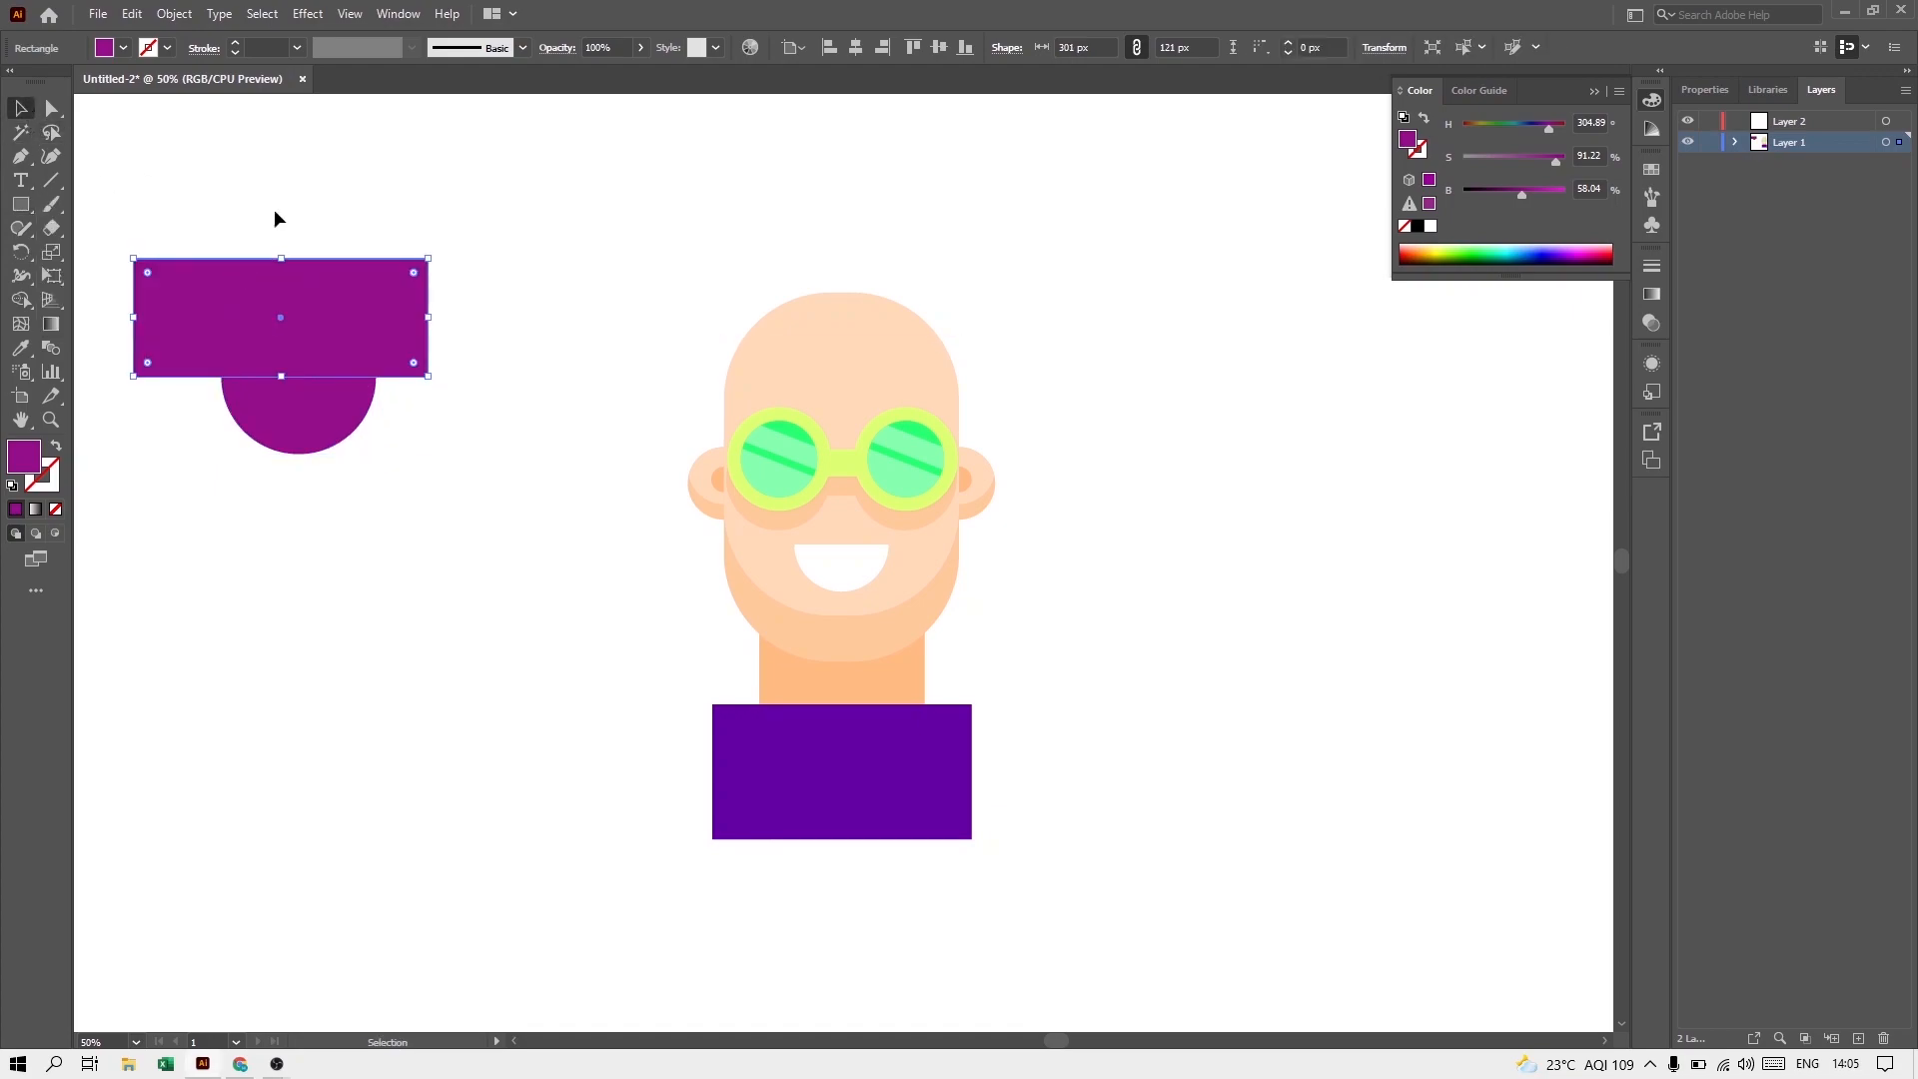
{"action": "left_click_drag", "start_coordinate": [231, 440], "coordinate": [231, 441]}
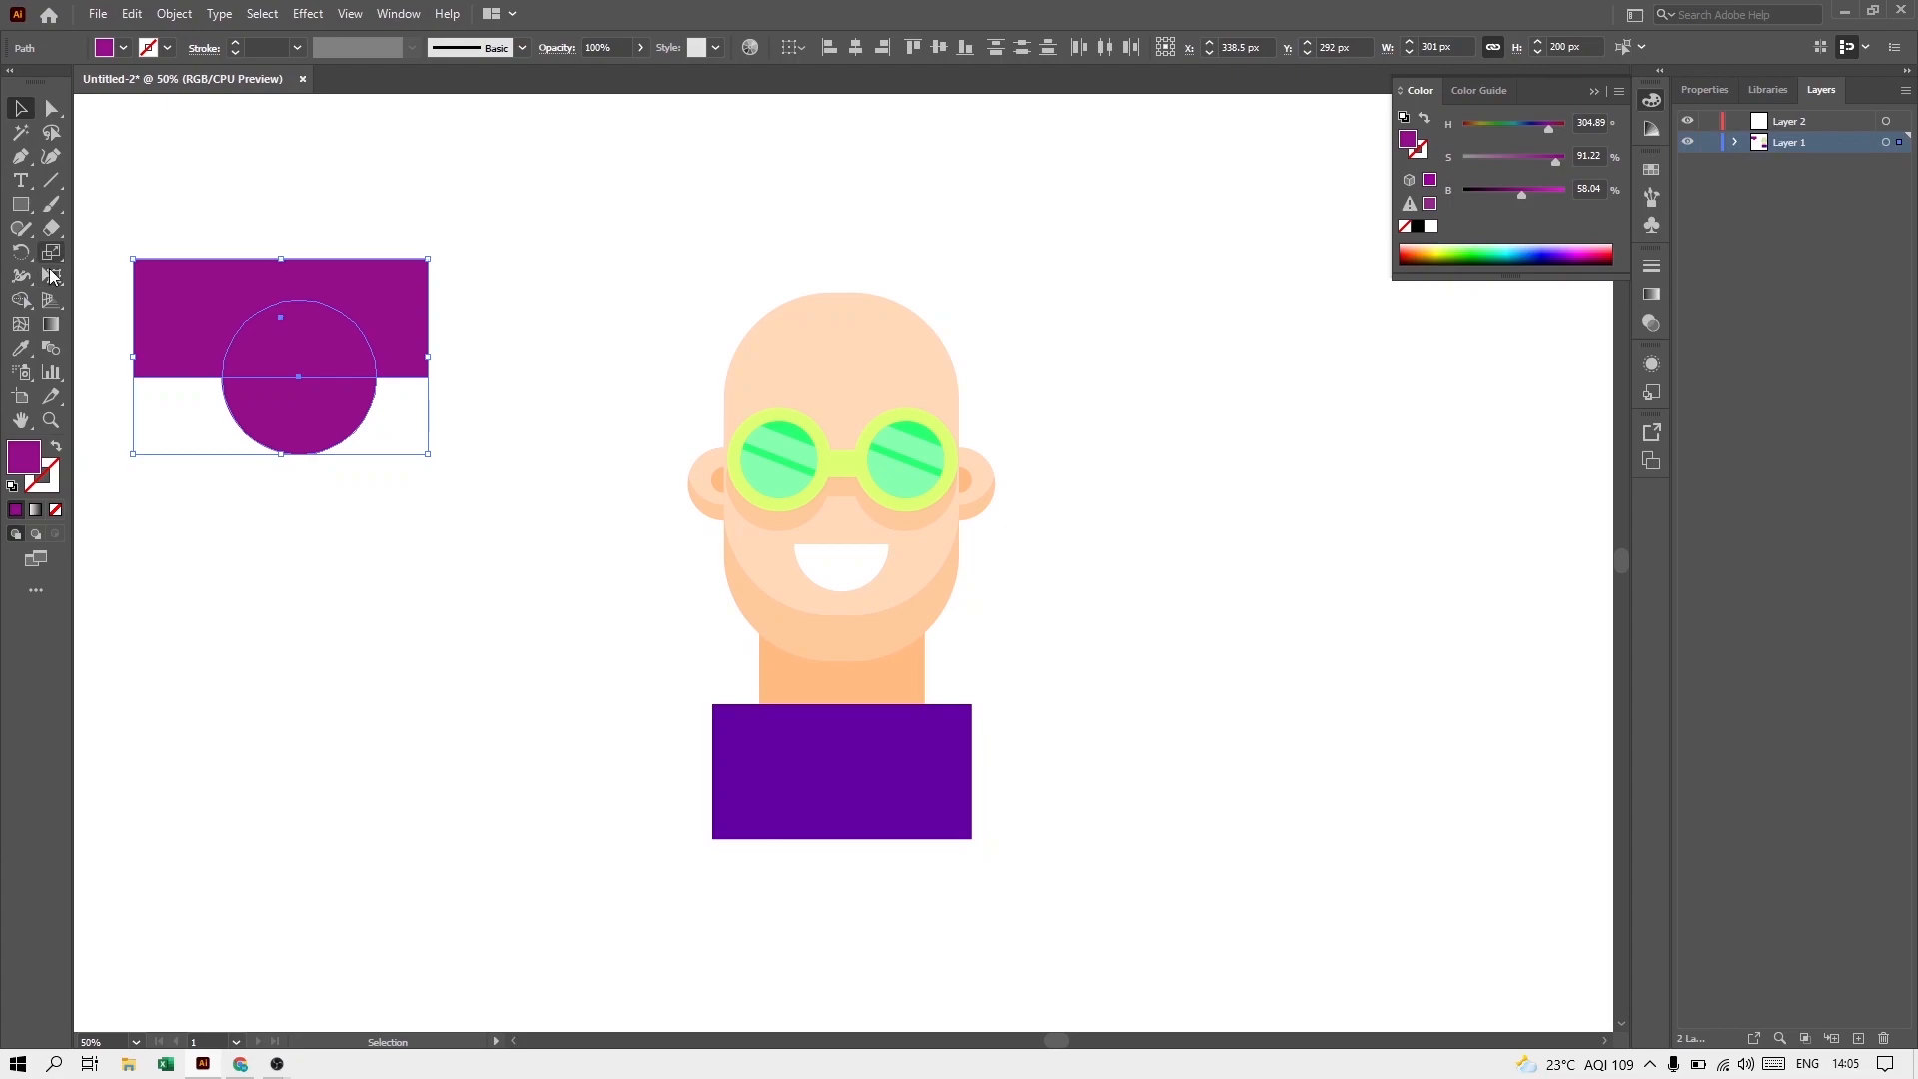
{"action": "left_click", "coordinate": [21, 301]}
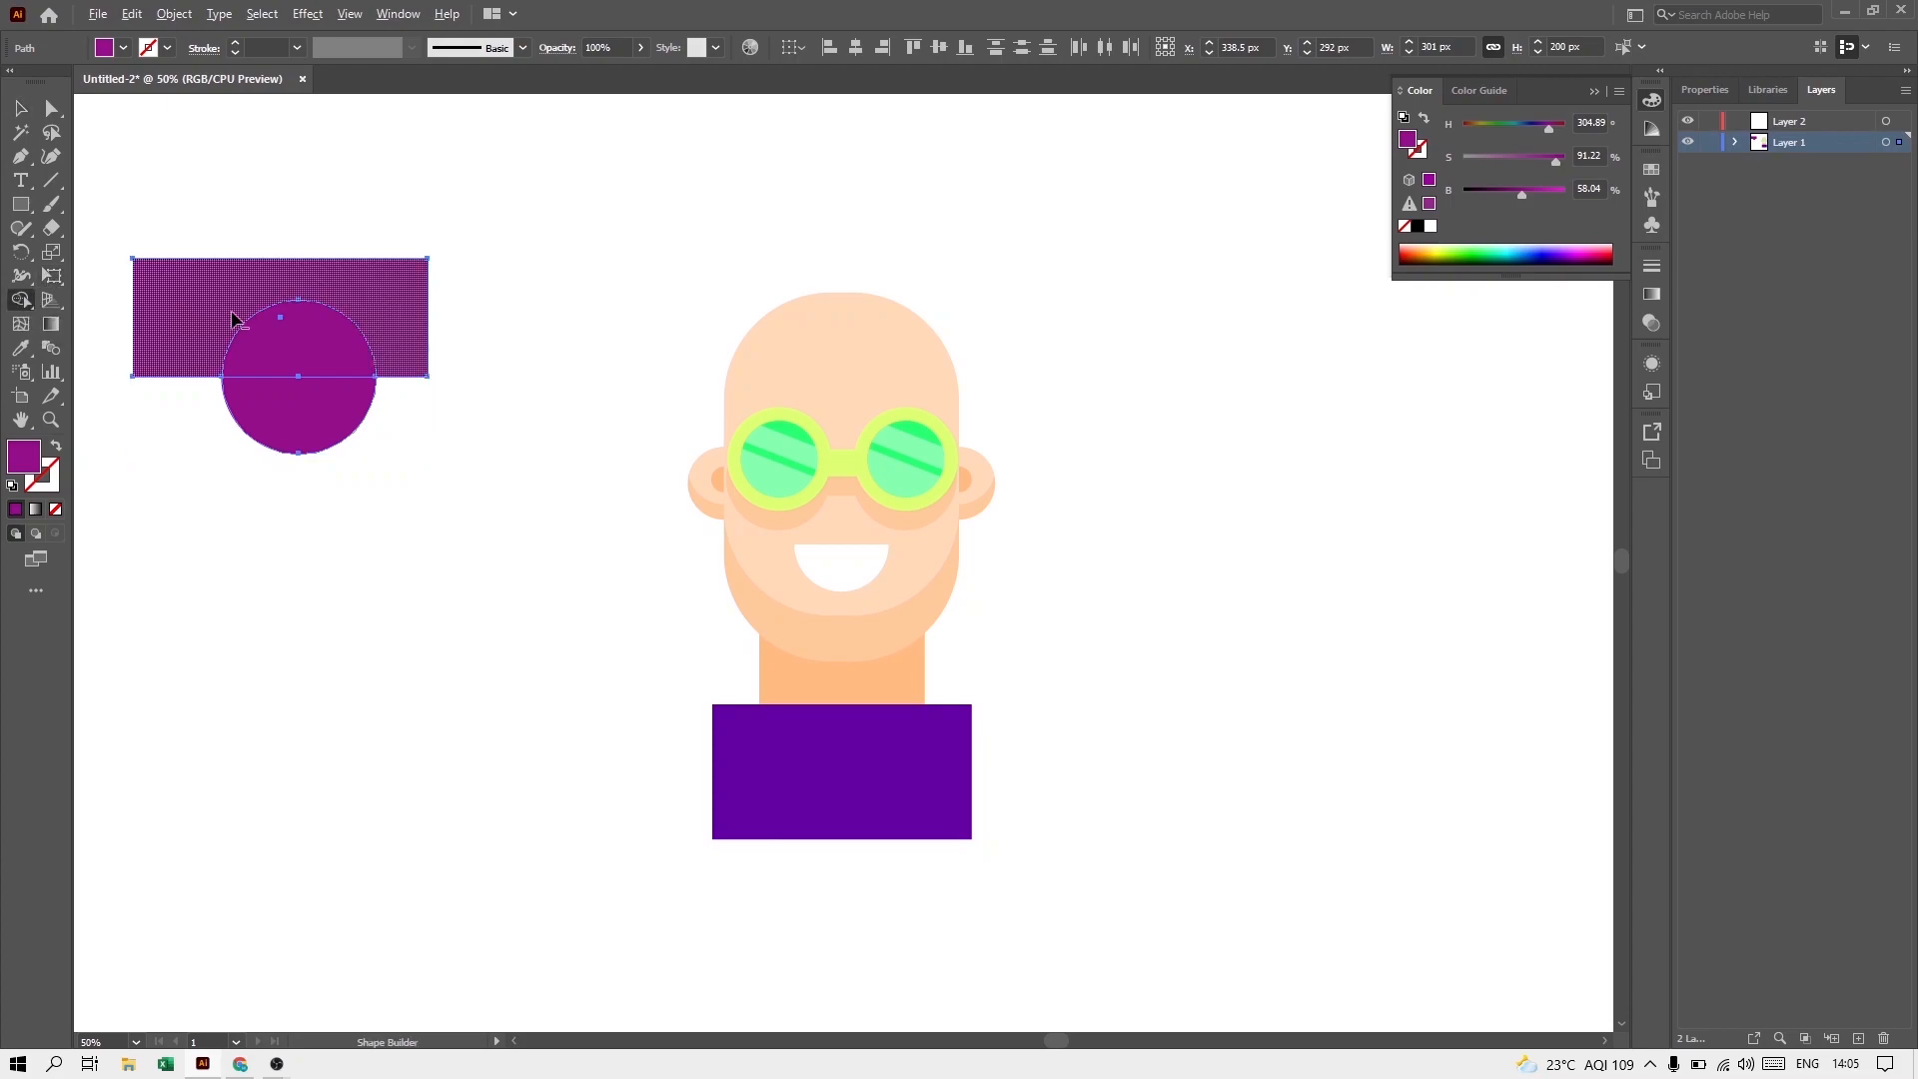
{"action": "left_click_drag", "start_coordinate": [251, 322], "coordinate": [831, 266]}
{"action": "key", "text": "v"}
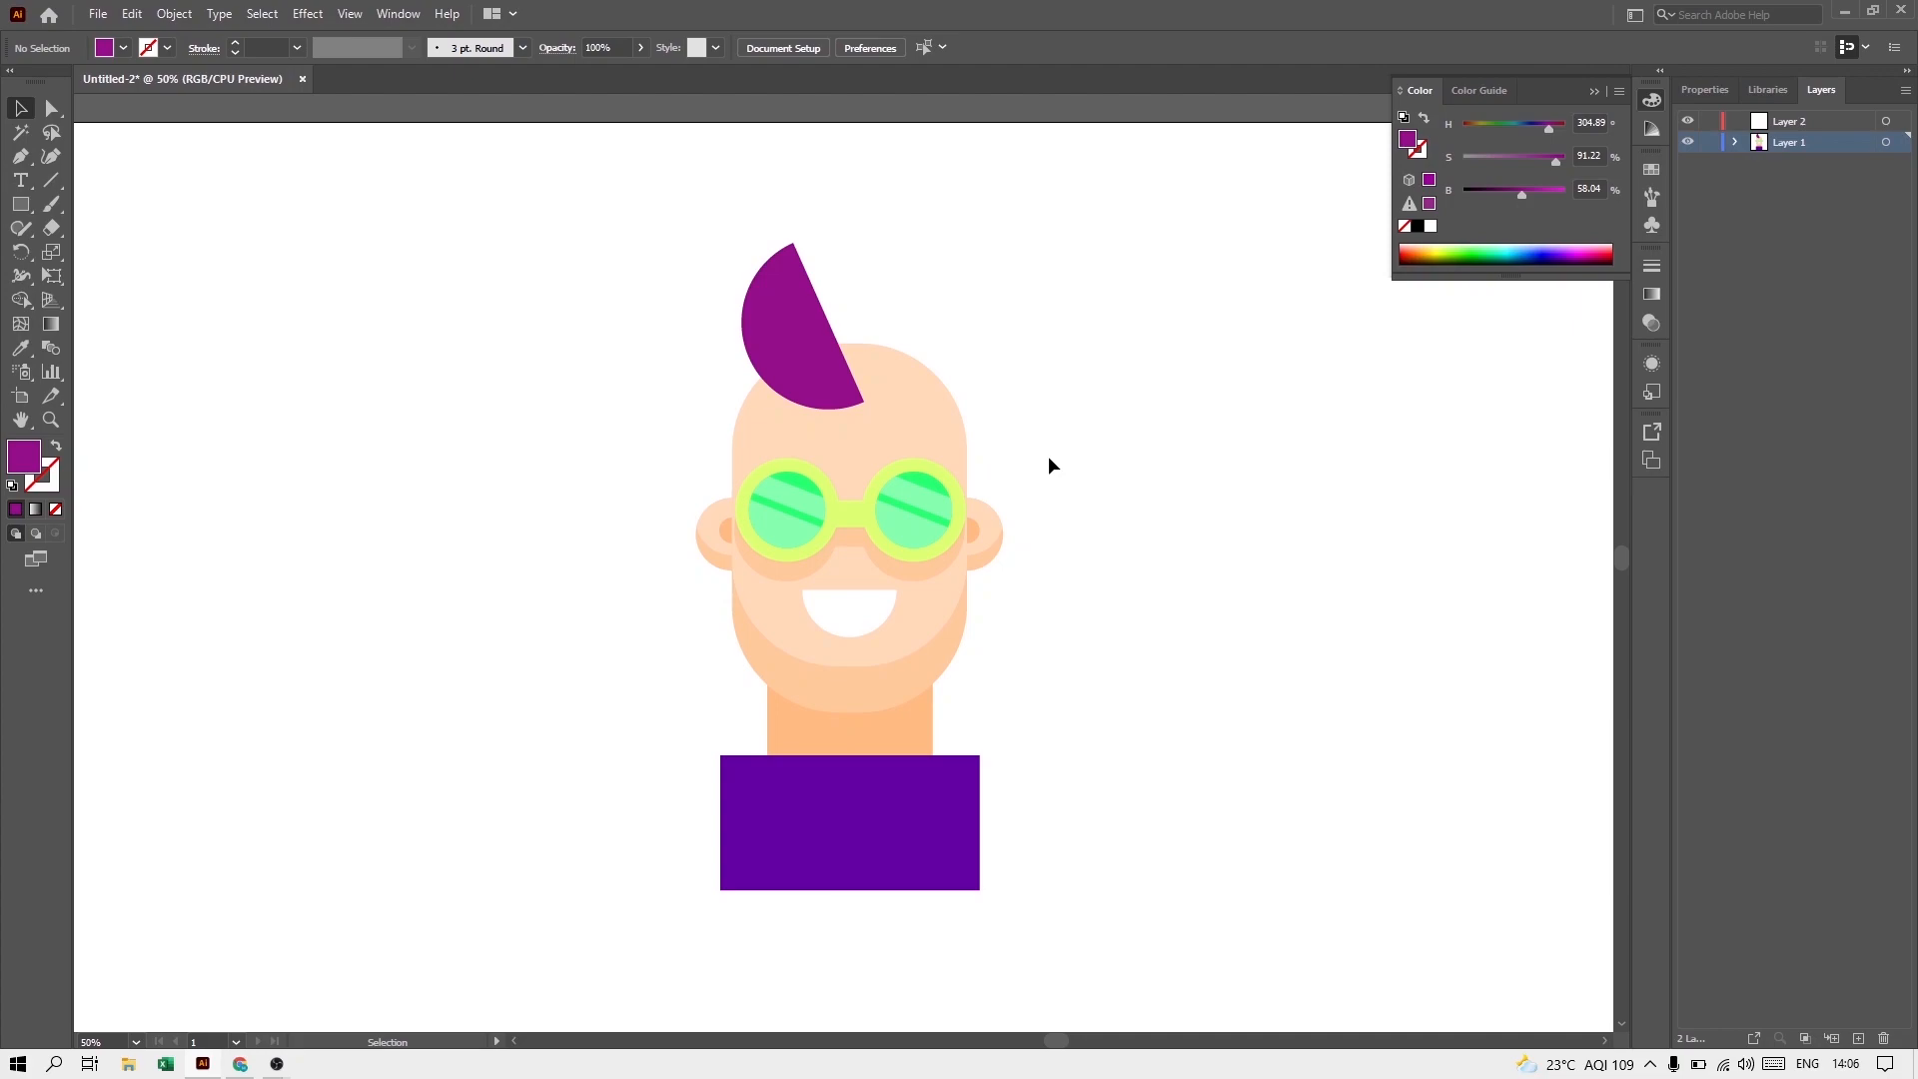
Step: Duplicate, resize and rotate the half circle around the head in varied purple shades to build the hair, adding darker shading
{"action": "left_click_drag", "start_coordinate": [815, 330], "coordinate": [859, 356]}
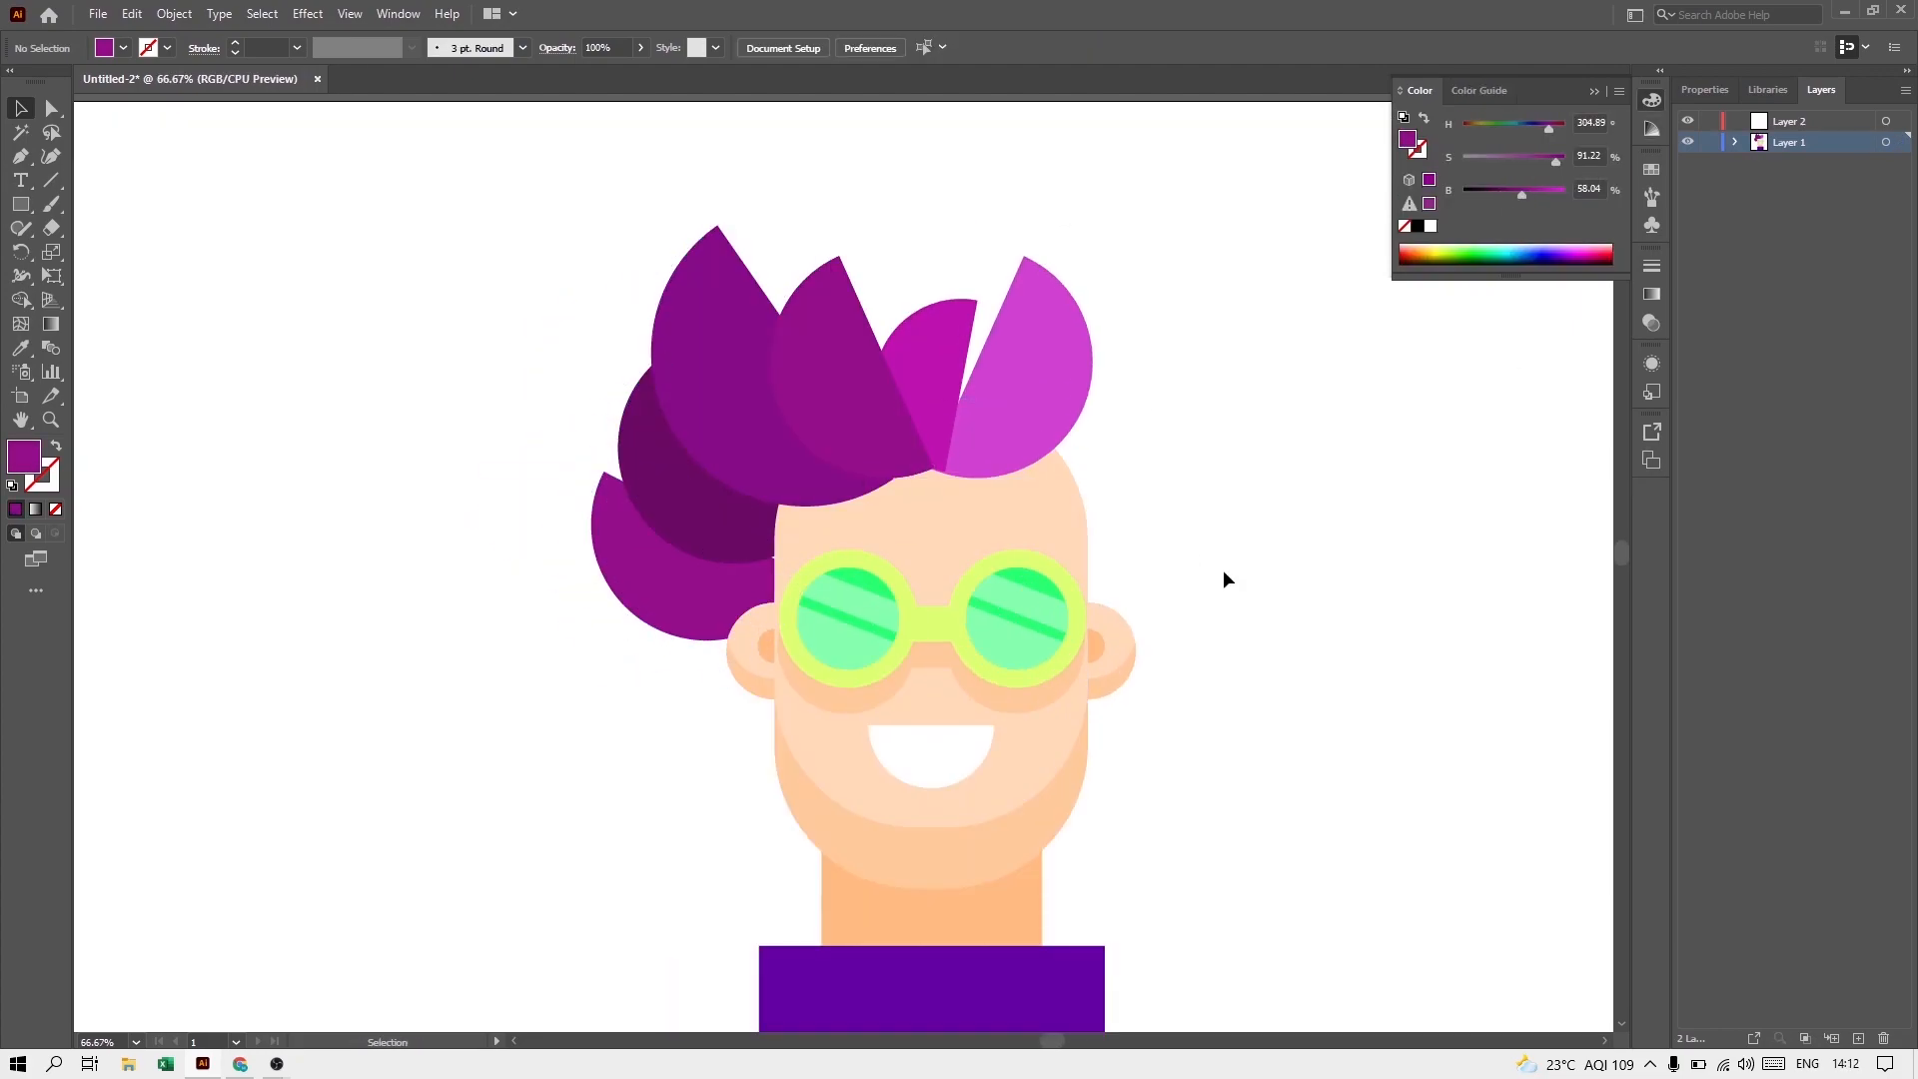
{"action": "left_click_drag", "start_coordinate": [689, 539], "coordinate": [705, 744]}
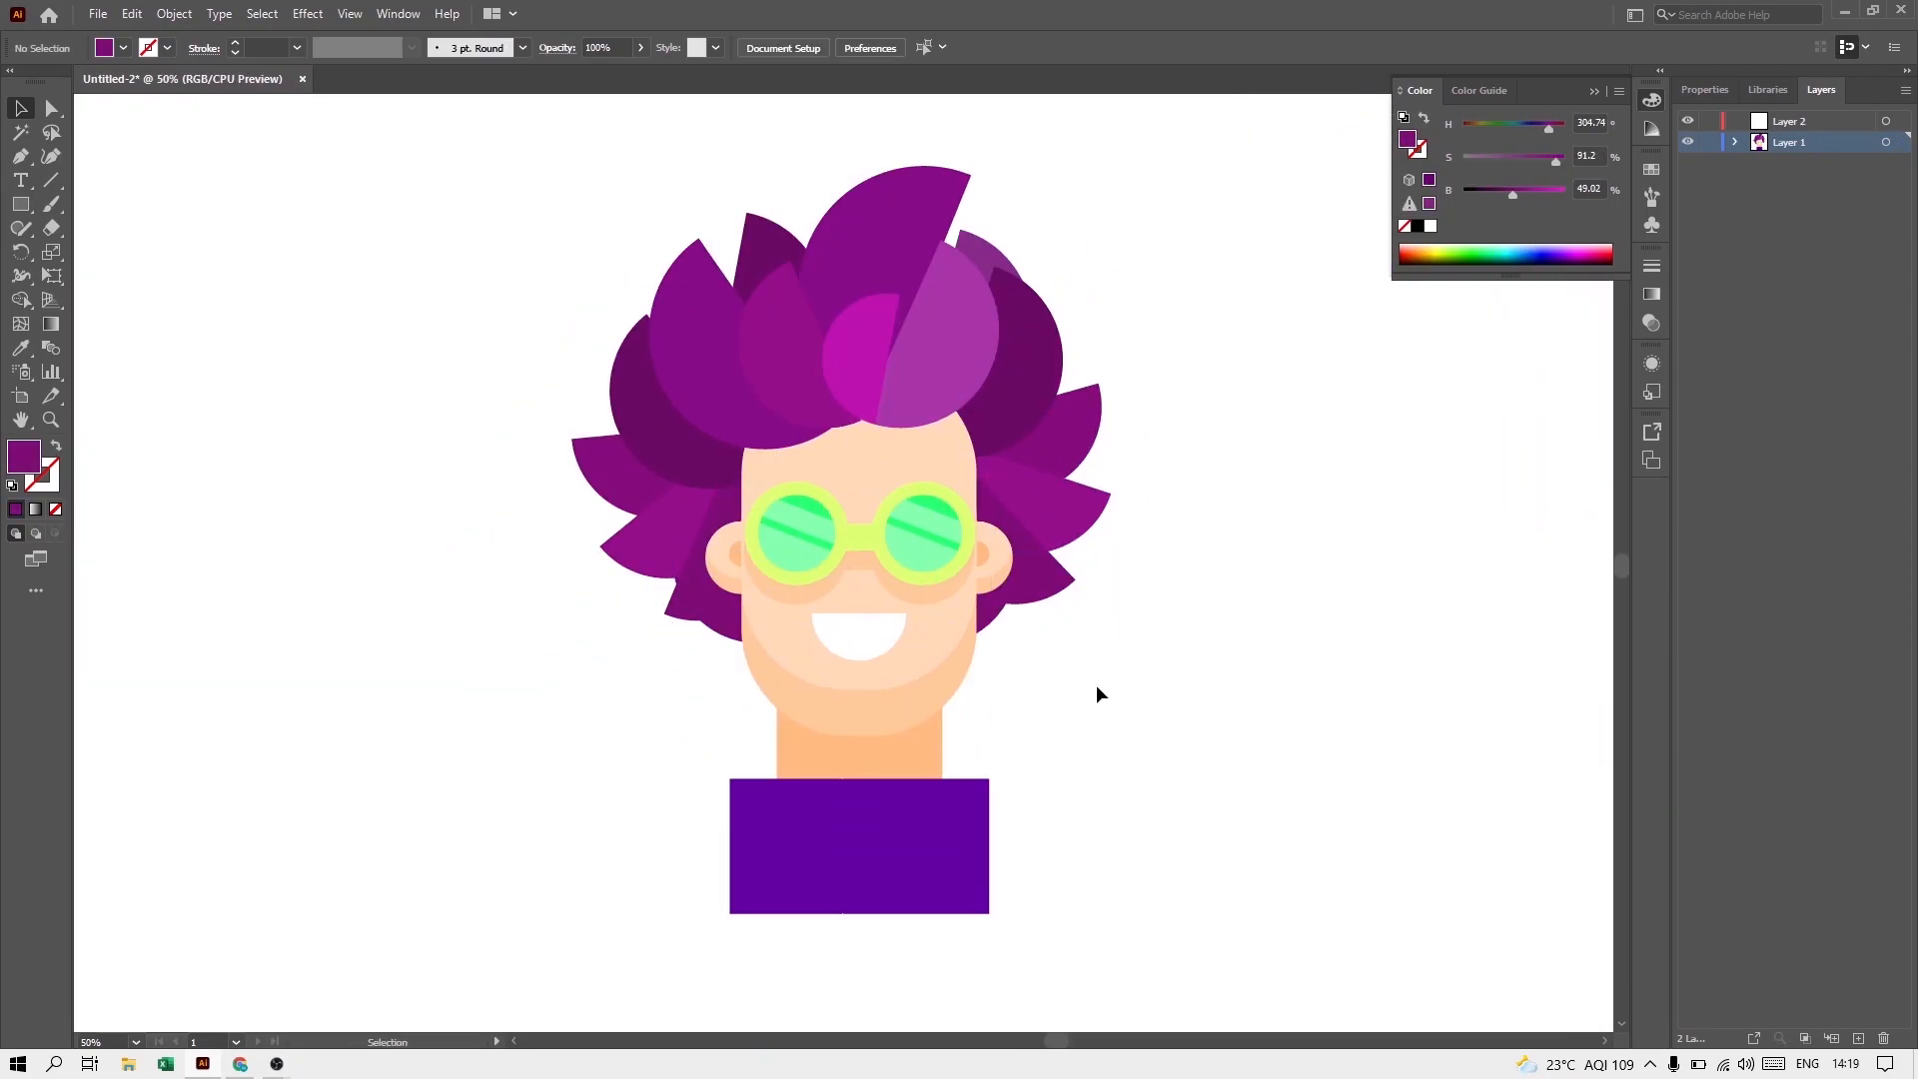
{"action": "left_click_drag", "start_coordinate": [901, 439], "coordinate": [879, 437]}
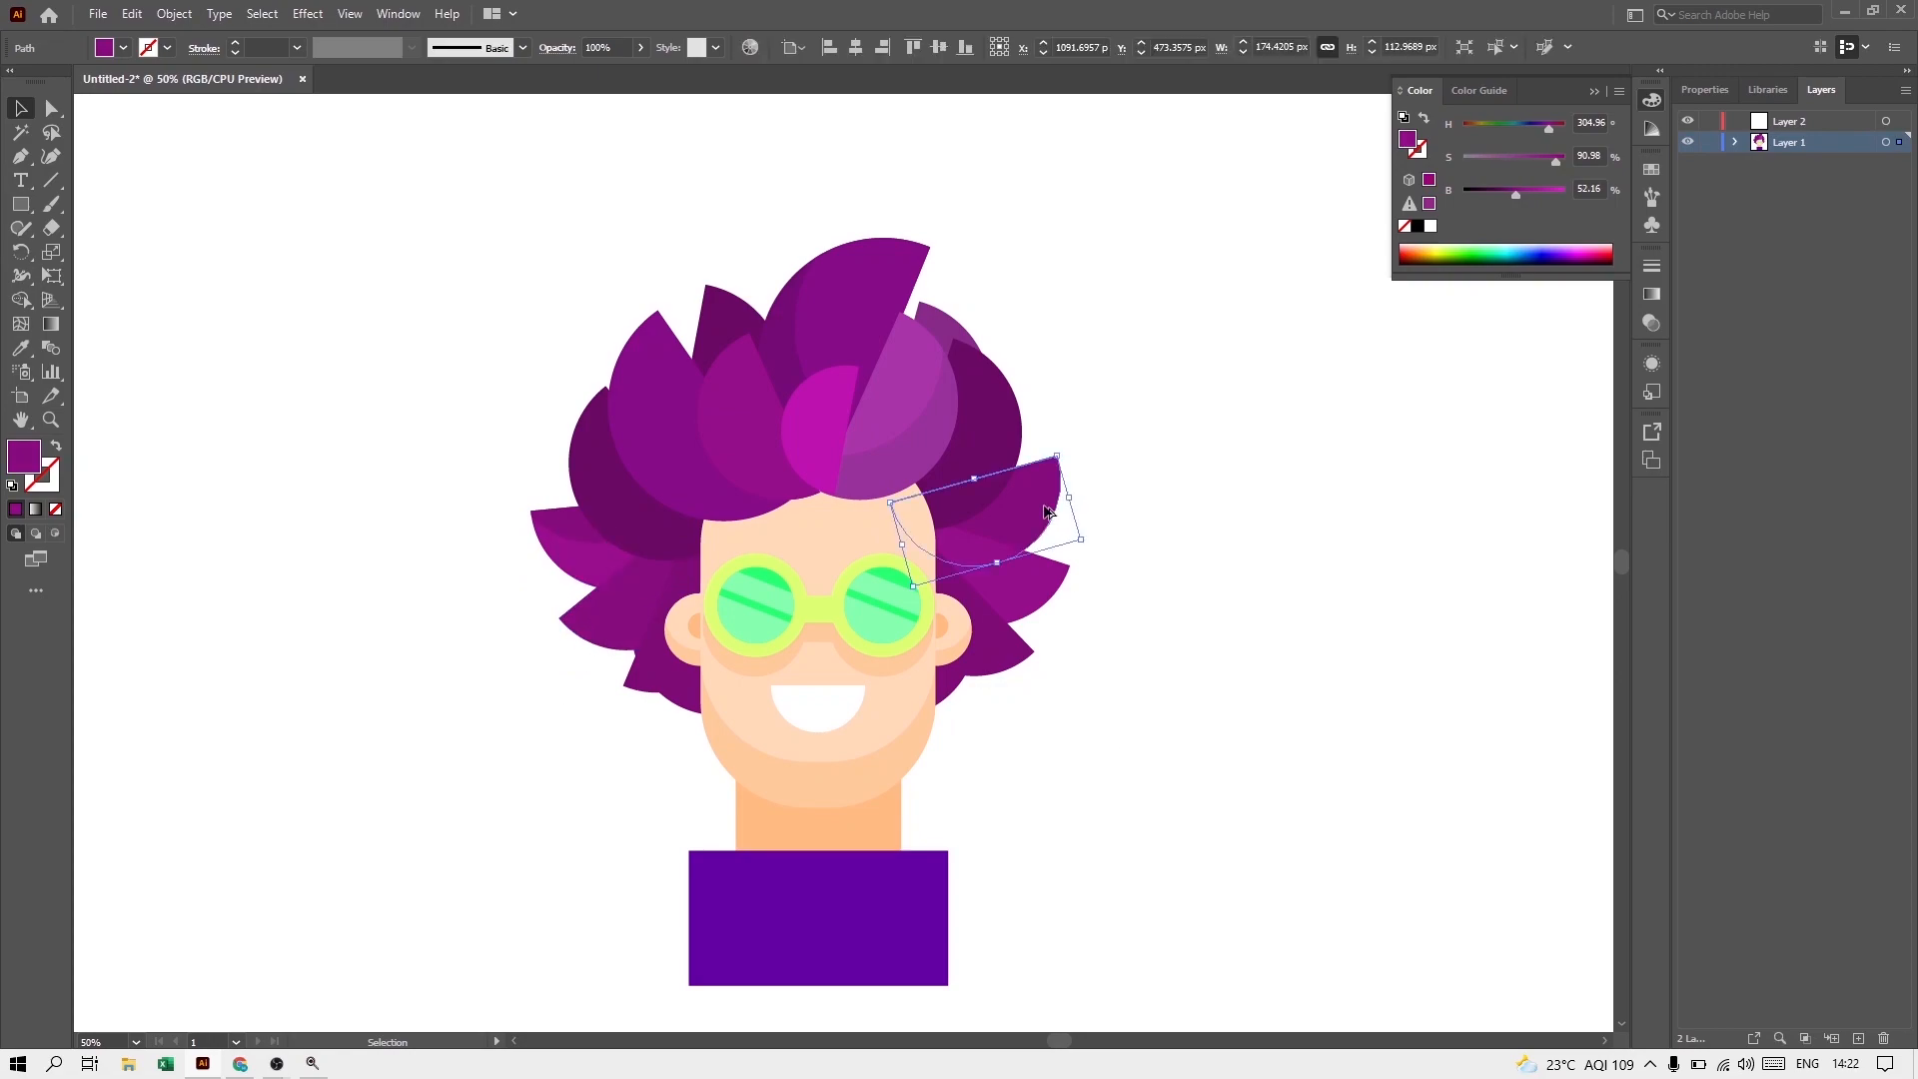
{"action": "left_click_drag", "start_coordinate": [392, 440], "coordinate": [661, 479]}
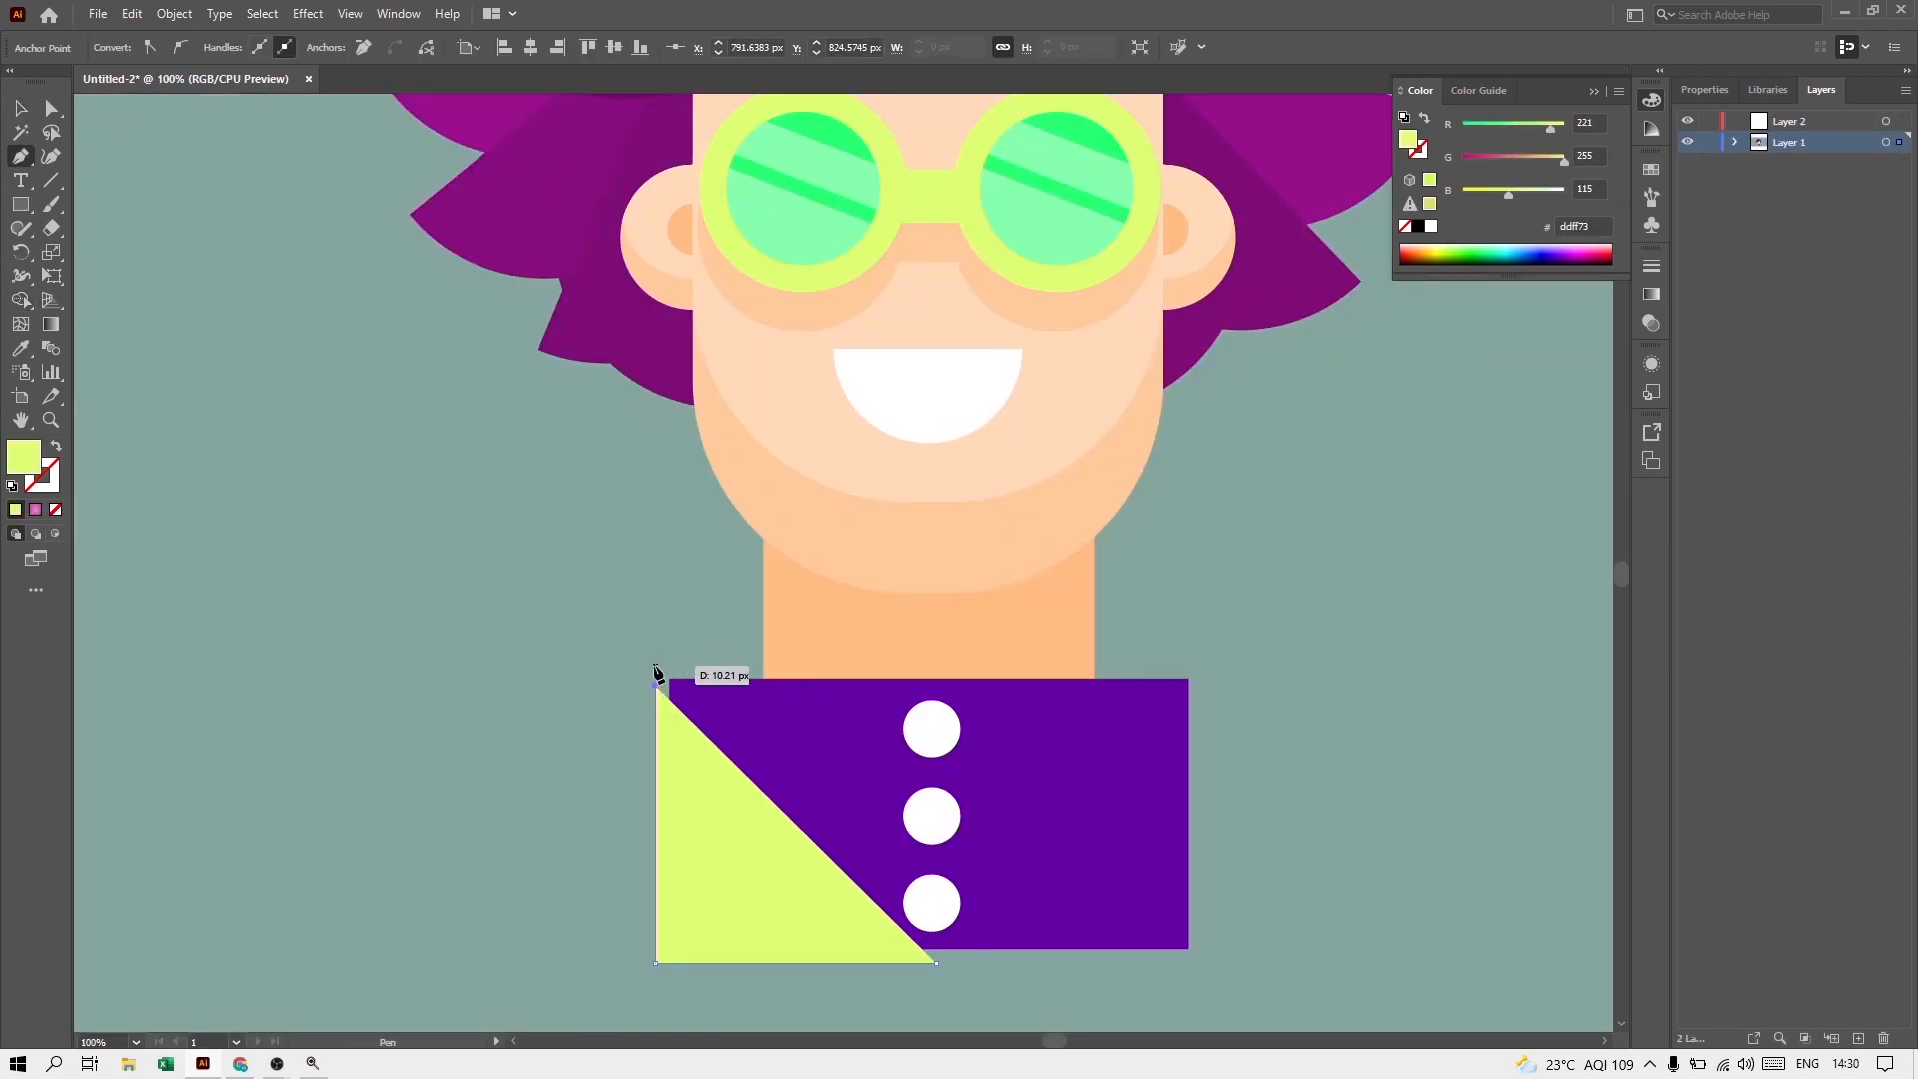
Step: Start a Pen outline filled with #ddff73 around the portrait, tracing from the shirt's upper corner up beside the neck
{"action": "scroll", "coordinate": [656, 670], "scroll_direction": "up", "scroll_amount": 4}
{"action": "left_click", "coordinate": [642, 655]}
{"action": "left_click", "coordinate": [1009, 650]}
{"action": "scroll", "coordinate": [1039, 499], "scroll_direction": "up", "scroll_amount": 2}
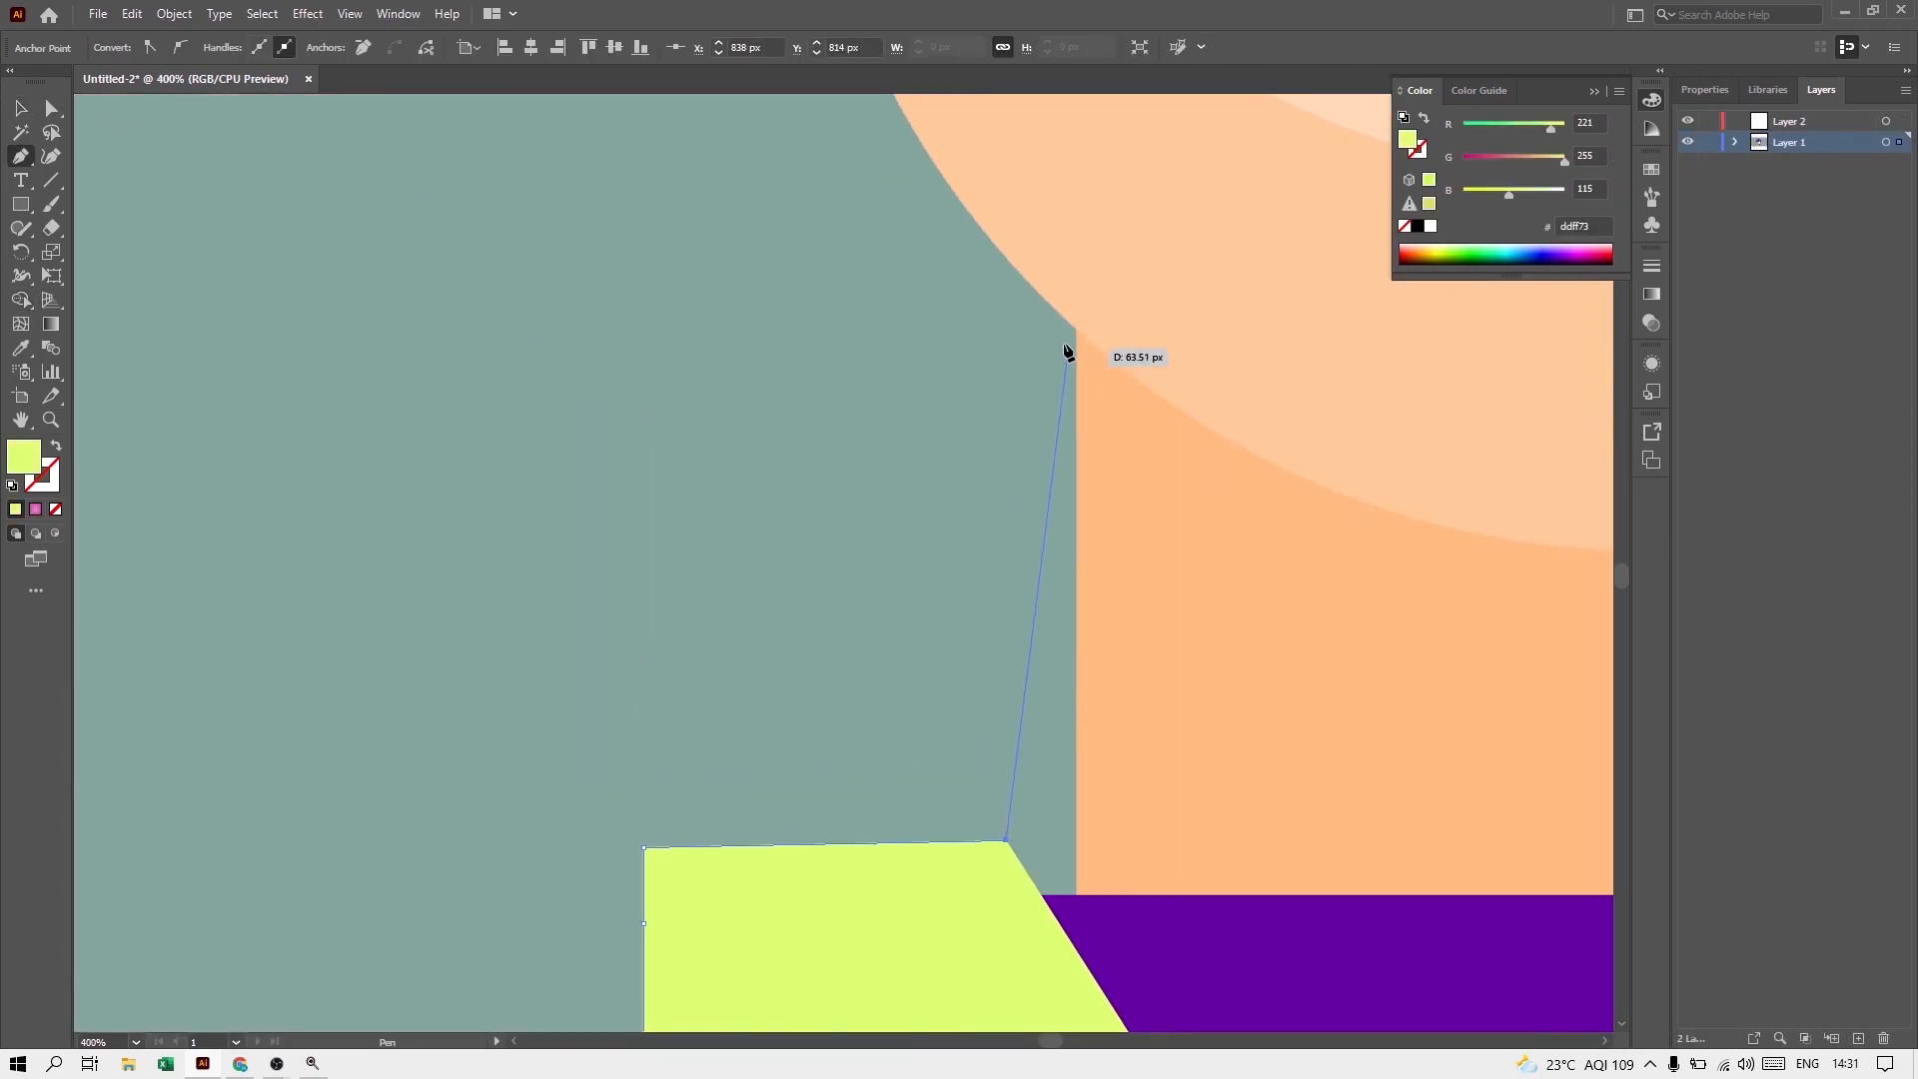
{"action": "left_click", "coordinate": [1015, 320]}
{"action": "scroll", "coordinate": [929, 310], "scroll_direction": "up", "scroll_amount": 2}
{"action": "scroll", "coordinate": [780, 360], "scroll_direction": "down", "scroll_amount": 2}
{"action": "scroll", "coordinate": [719, 520], "scroll_direction": "up", "scroll_amount": 3}
Step: Continue the Pen outline from the neck around the jaw's left side to the tip of the lowest left hair spike
{"action": "left_click_drag", "start_coordinate": [760, 531], "coordinate": [719, 336]}
{"action": "left_click", "coordinate": [759, 531]}
{"action": "left_click_drag", "start_coordinate": [614, 460], "coordinate": [431, 397]}
{"action": "left_click", "coordinate": [614, 460]}
{"action": "key", "text": "ctrl+z"}
{"action": "left_click", "coordinate": [439, 417]}
{"action": "scroll", "coordinate": [445, 403], "scroll_direction": "up", "scroll_amount": 3}
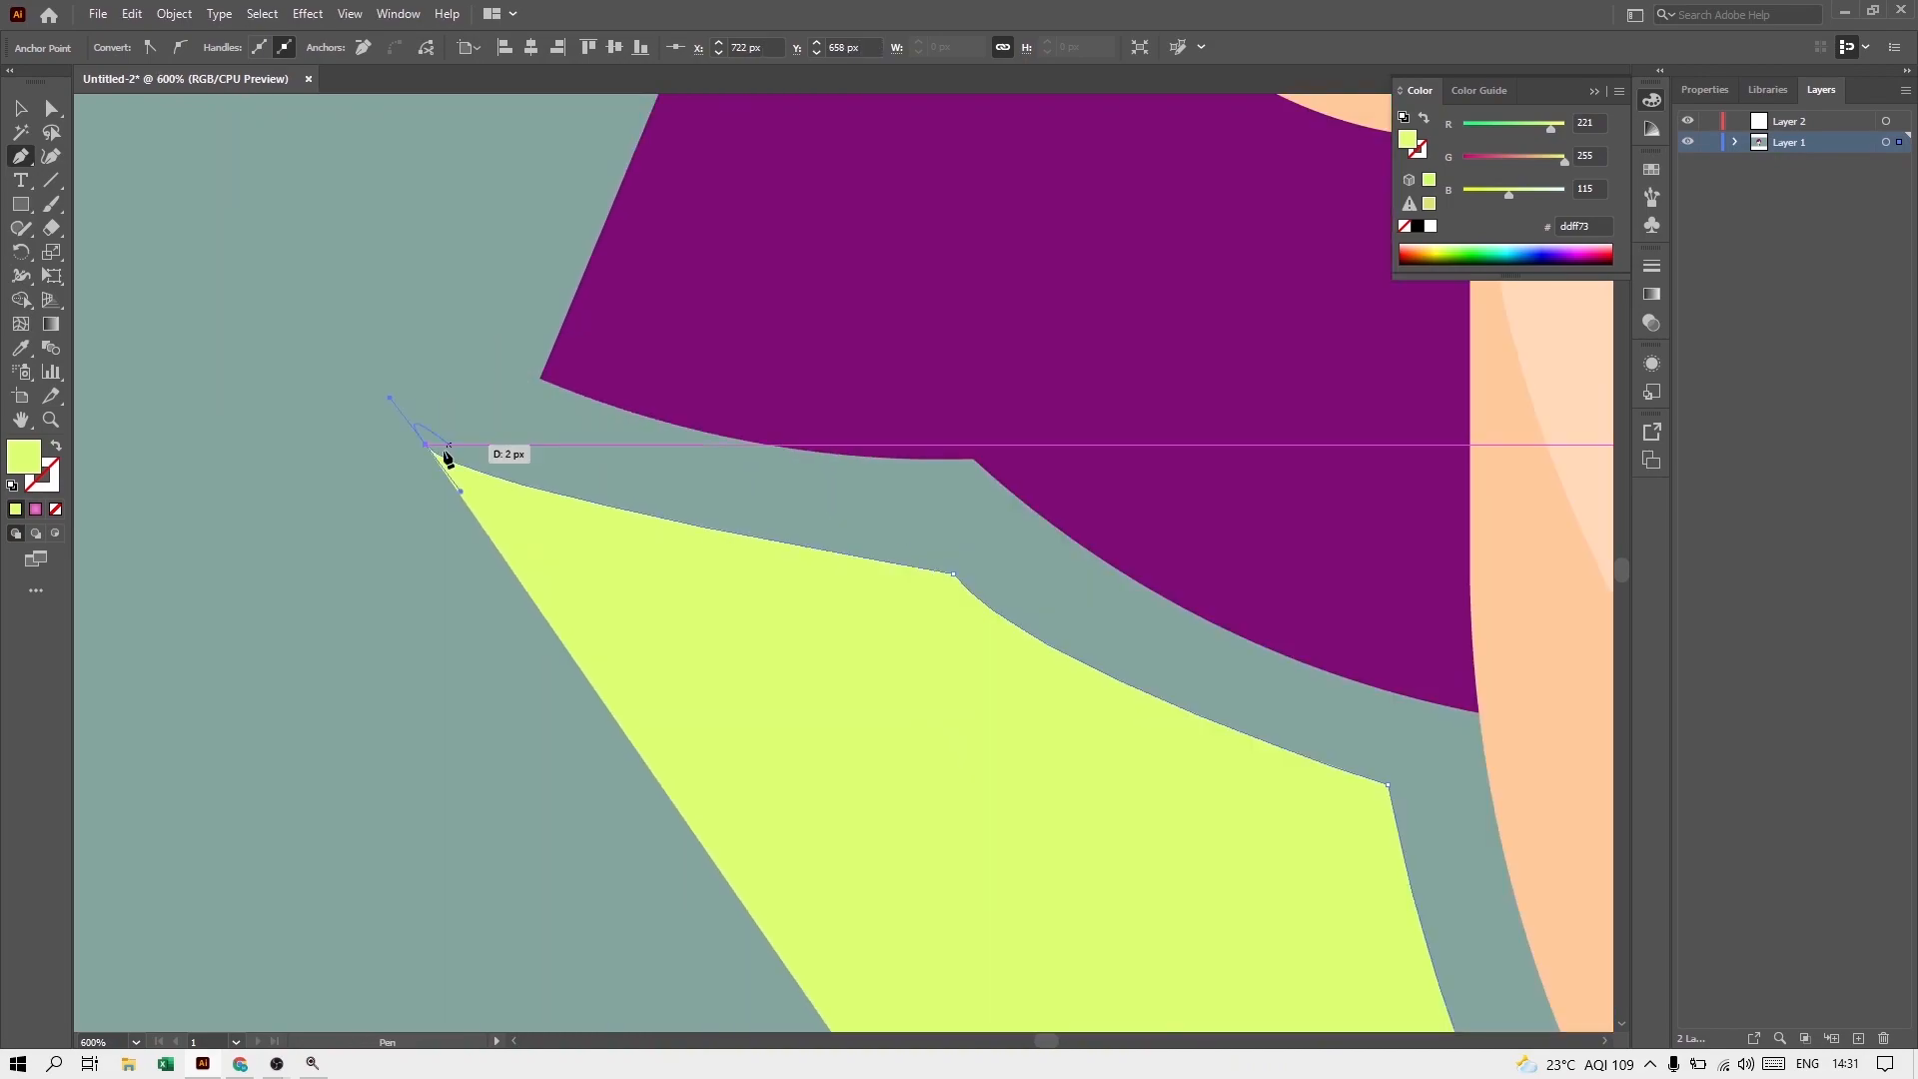
Step: Trace the outline around the lower left hair spikes, curving out to the tip of the uppermost left side spike
{"action": "scroll", "coordinate": [449, 420], "scroll_direction": "up", "scroll_amount": 3}
{"action": "left_click", "coordinate": [605, 329]}
{"action": "left_click", "coordinate": [567, 281]}
{"action": "scroll", "coordinate": [499, 300], "scroll_direction": "down", "scroll_amount": 2}
{"action": "left_click_drag", "start_coordinate": [420, 617], "coordinate": [183, 355]}
{"action": "left_click", "coordinate": [420, 618]}
{"action": "left_click", "coordinate": [568, 401]}
{"action": "scroll", "coordinate": [499, 359], "scroll_direction": "up", "scroll_amount": 4}
{"action": "left_click_drag", "start_coordinate": [388, 398], "coordinate": [365, 161]}
{"action": "left_click", "coordinate": [389, 466]}
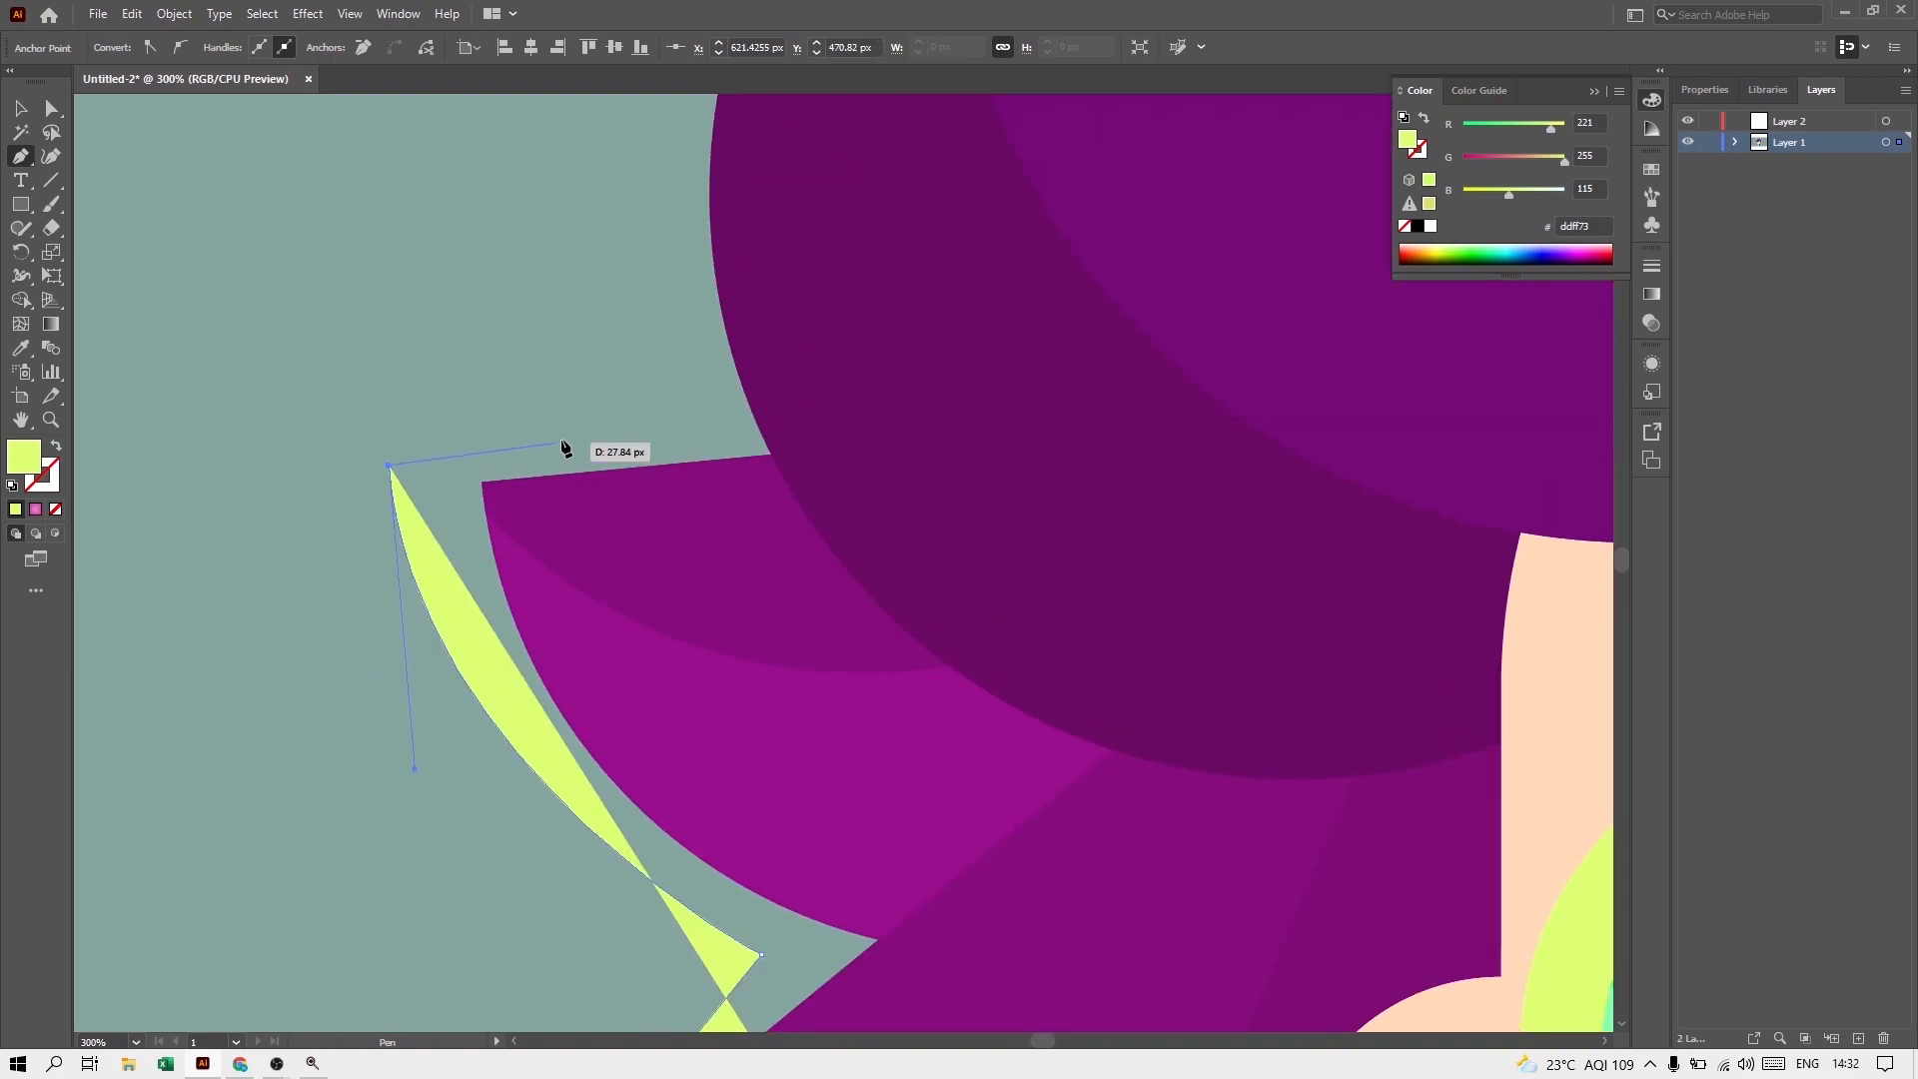
Step: Trace the outline over the left side spike and up around the large dark purple hair lobe above it
{"action": "left_click", "coordinate": [707, 415]}
{"action": "scroll", "coordinate": [599, 420], "scroll_direction": "down", "scroll_amount": 2}
{"action": "scroll", "coordinate": [639, 410], "scroll_direction": "up", "scroll_amount": 4}
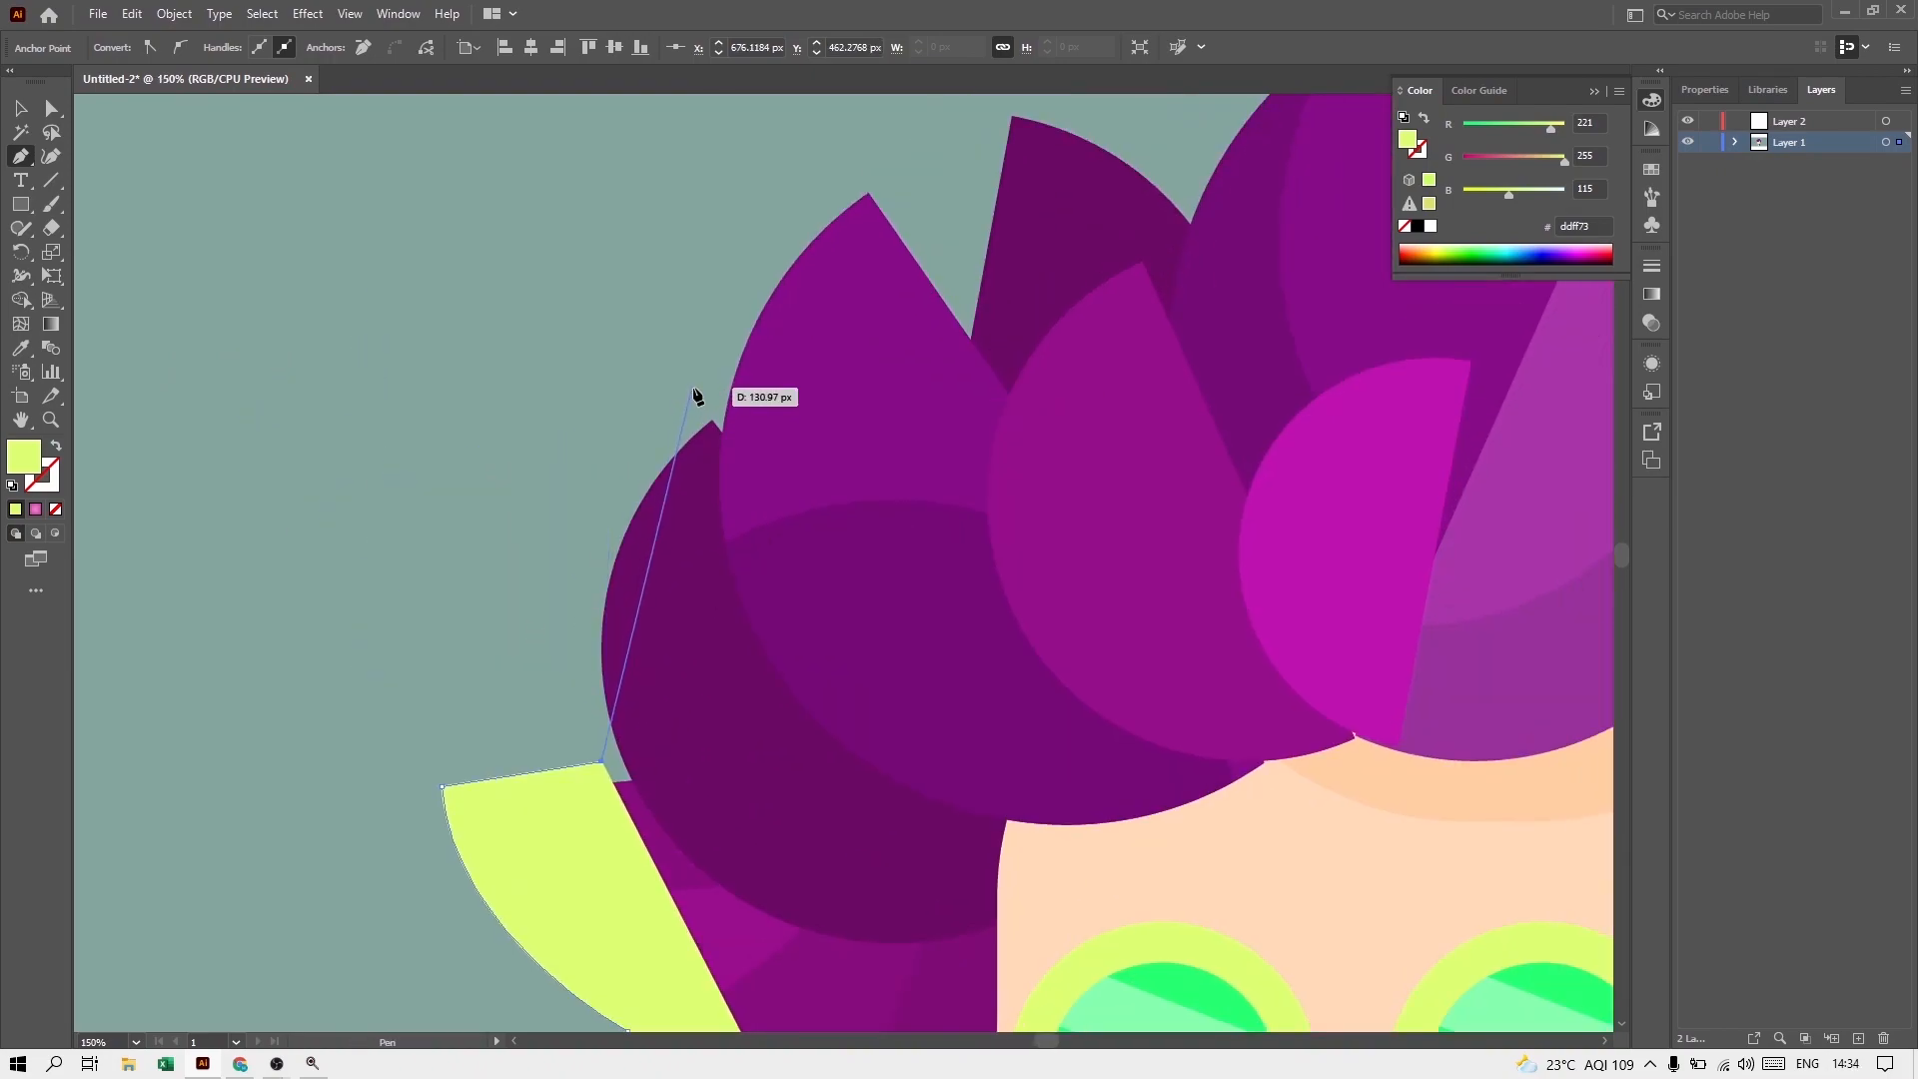
{"action": "left_click_drag", "start_coordinate": [696, 388], "coordinate": [906, 203]}
{"action": "left_click", "coordinate": [697, 387]}
{"action": "scroll", "coordinate": [696, 389], "scroll_direction": "up", "scroll_amount": 3}
{"action": "left_click", "coordinate": [741, 430]}
{"action": "scroll", "coordinate": [740, 285], "scroll_direction": "down", "scroll_amount": 2}
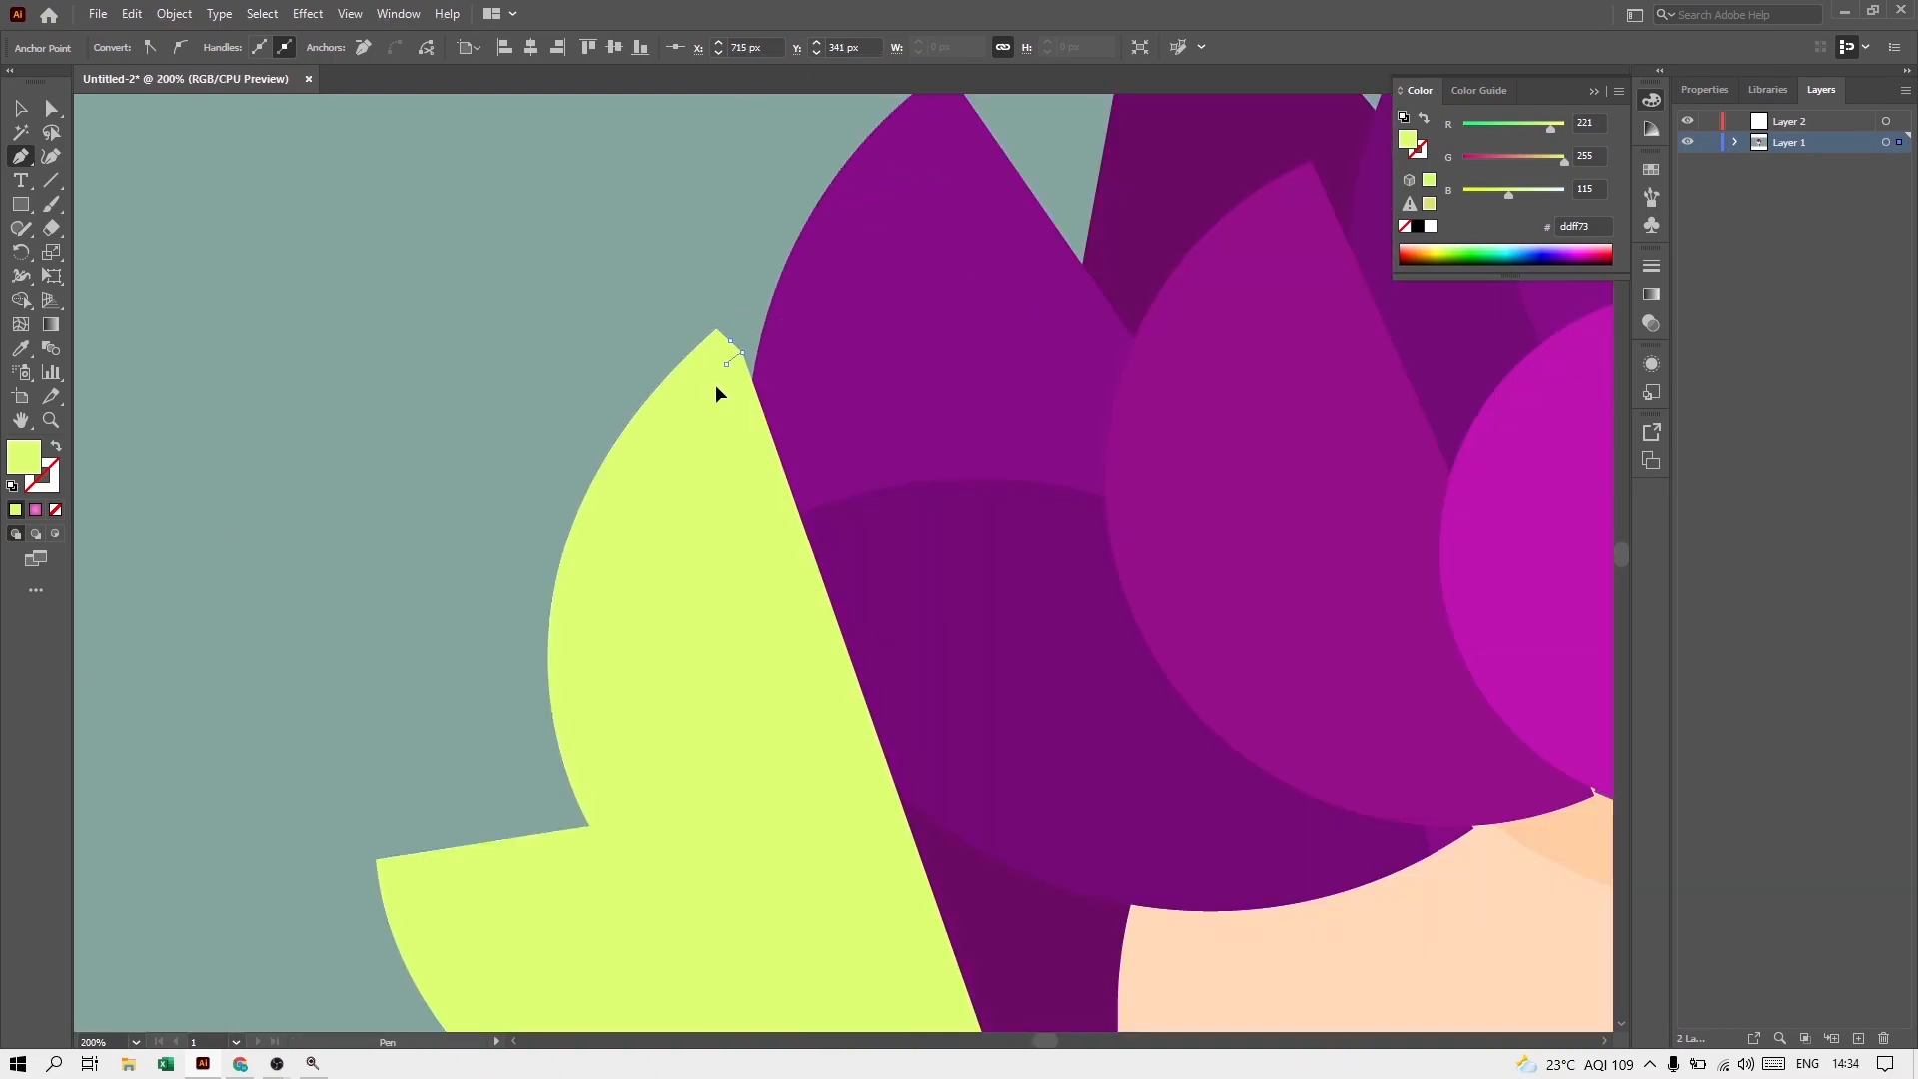
Step: Trace the outline over the upper left tufts to the tallest tuft's tip, showing the path as a stroke without fill
{"action": "scroll", "coordinate": [649, 541], "scroll_direction": "down", "scroll_amount": 2}
{"action": "left_click_drag", "start_coordinate": [689, 385], "coordinate": [520, 571]}
{"action": "left_click", "coordinate": [685, 537]}
{"action": "left_click", "coordinate": [707, 415]}
{"action": "left_click", "coordinate": [827, 463]}
{"action": "left_click_drag", "start_coordinate": [1189, 345], "coordinate": [1465, 446]}
{"action": "left_click", "coordinate": [56, 445]}
{"action": "left_click", "coordinate": [1195, 345]}
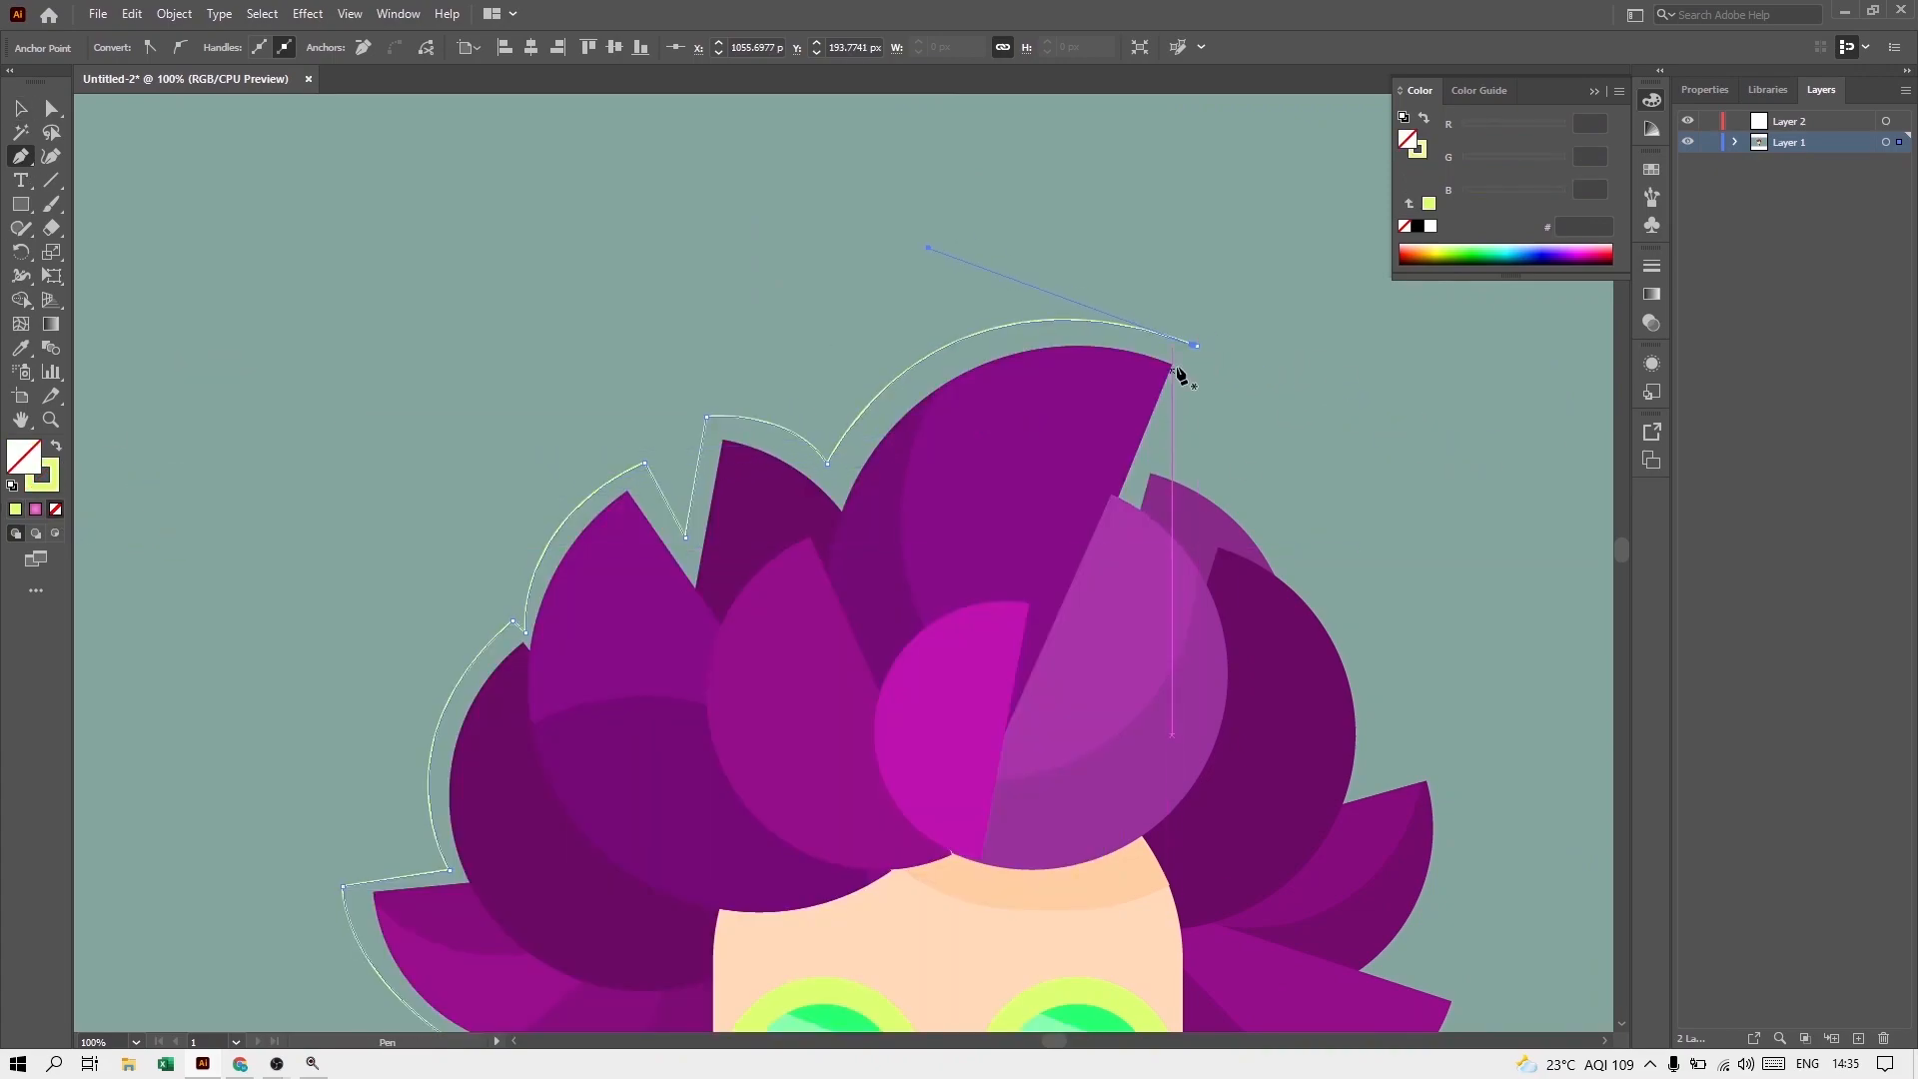
Step: Trace the outline from the tallest tuft into the notch beside it and around the rounded hair on the upper right
{"action": "left_click", "coordinate": [1153, 451]}
{"action": "left_click_drag", "start_coordinate": [1294, 548], "coordinate": [1355, 634]}
{"action": "scroll", "coordinate": [1295, 549], "scroll_direction": "up", "scroll_amount": 2}
{"action": "left_click_drag", "start_coordinate": [1296, 550], "coordinate": [1025, 354]}
{"action": "left_click", "coordinate": [1021, 350]}
{"action": "left_click", "coordinate": [1019, 387]}
{"action": "left_click_drag", "start_coordinate": [1165, 811], "coordinate": [1114, 817]}
Step: Trace the outline around the two upper hair spikes on the portrait's right side, with a corner at each tip and notch
{"action": "scroll", "coordinate": [1115, 817], "scroll_direction": "down", "scroll_amount": 1}
{"action": "left_click", "coordinate": [945, 620]}
{"action": "left_click", "coordinate": [1051, 580]}
{"action": "left_click_drag", "start_coordinate": [996, 651], "coordinate": [857, 792]}
{"action": "left_click", "coordinate": [996, 651]}
{"action": "left_click", "coordinate": [1123, 680]}
{"action": "scroll", "coordinate": [1100, 717], "scroll_direction": "down", "scroll_amount": 3}
{"action": "left_click_drag", "start_coordinate": [940, 731], "coordinate": [753, 814]}
{"action": "scroll", "coordinate": [859, 689], "scroll_direction": "down", "scroll_amount": 8}
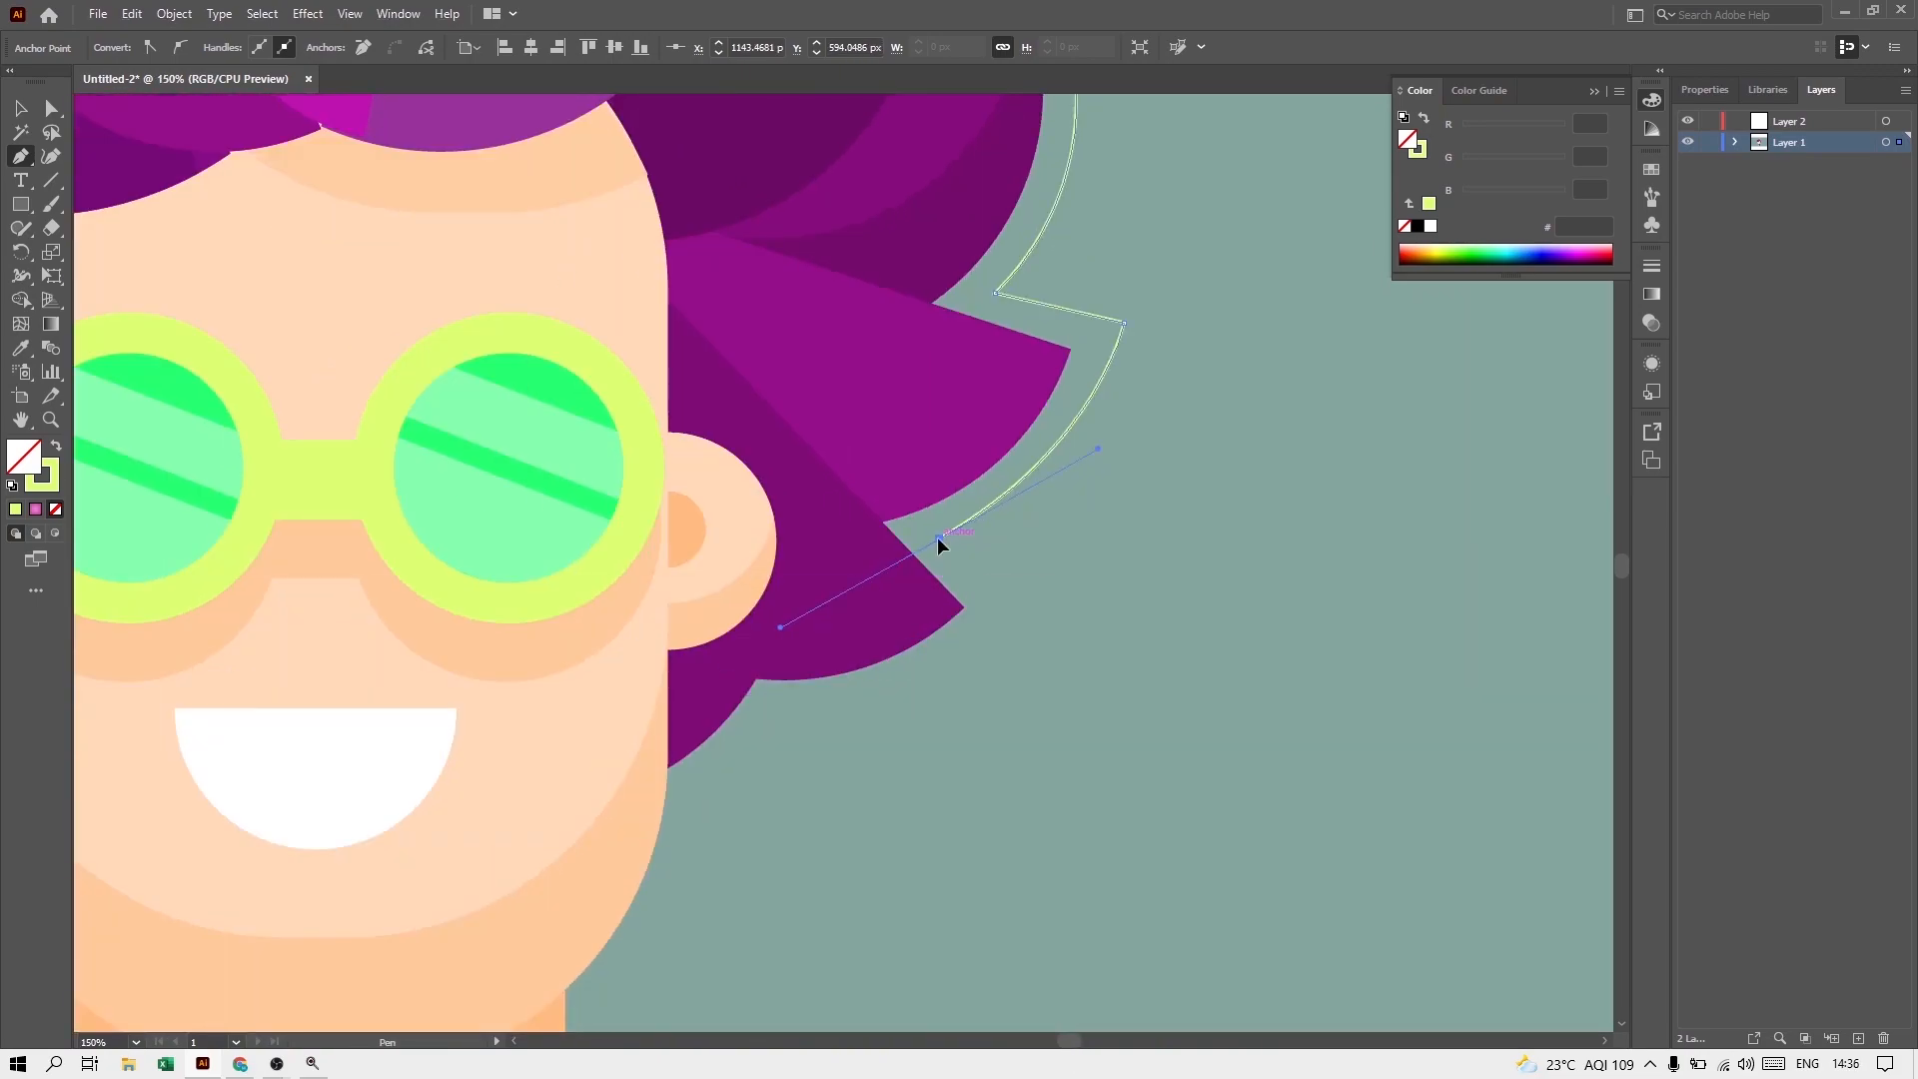
Step: Trace the outline around the lowest right hair spike and curve it along the jaw to the neck
{"action": "left_click", "coordinate": [940, 539]}
{"action": "left_click", "coordinate": [1025, 633]}
{"action": "scroll", "coordinate": [999, 614], "scroll_direction": "down", "scroll_amount": 6}
{"action": "left_click_drag", "start_coordinate": [776, 586], "coordinate": [676, 579]}
{"action": "left_click", "coordinate": [776, 586]}
{"action": "left_click", "coordinate": [690, 663]}
{"action": "scroll", "coordinate": [669, 667], "scroll_direction": "down", "scroll_amount": 8}
{"action": "left_click_drag", "start_coordinate": [601, 671], "coordinate": [508, 742]}
{"action": "left_click", "coordinate": [601, 670]}
{"action": "scroll", "coordinate": [595, 686], "scroll_direction": "down", "scroll_amount": 6}
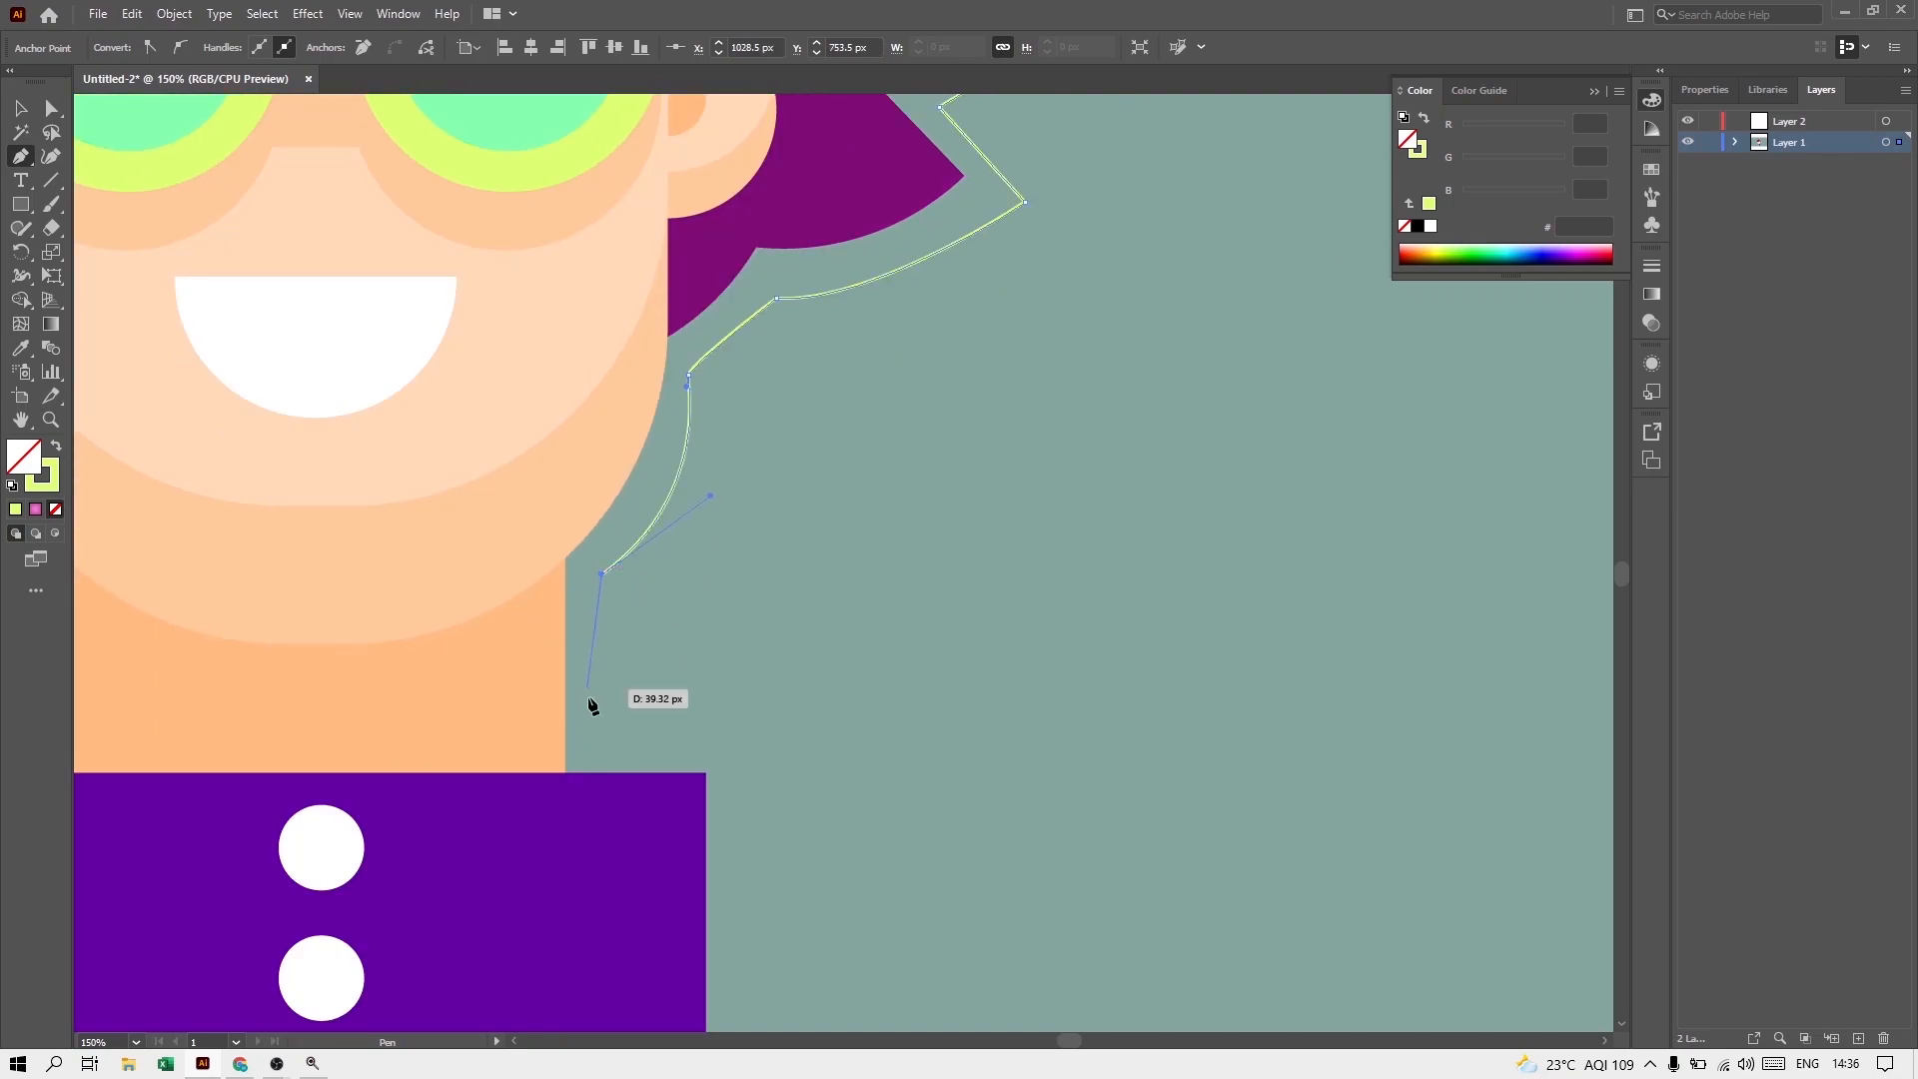
Step: Complete the outline down the neck's right side and around the shirt, and switch its #ddff73 stroke back to a fill
{"action": "left_click", "coordinate": [602, 690]}
{"action": "left_click", "coordinate": [730, 696]}
{"action": "scroll", "coordinate": [729, 685], "scroll_direction": "down", "scroll_amount": 10}
{"action": "left_click", "coordinate": [731, 911]}
{"action": "left_click", "coordinate": [328, 910]}
{"action": "left_click", "coordinate": [56, 446]}
Step: Send the traced silhouette to the back and expand Layer 1 to arrange it behind the portrait
{"action": "key", "text": "v"}
{"action": "scroll", "coordinate": [316, 341], "scroll_direction": "down", "scroll_amount": 3}
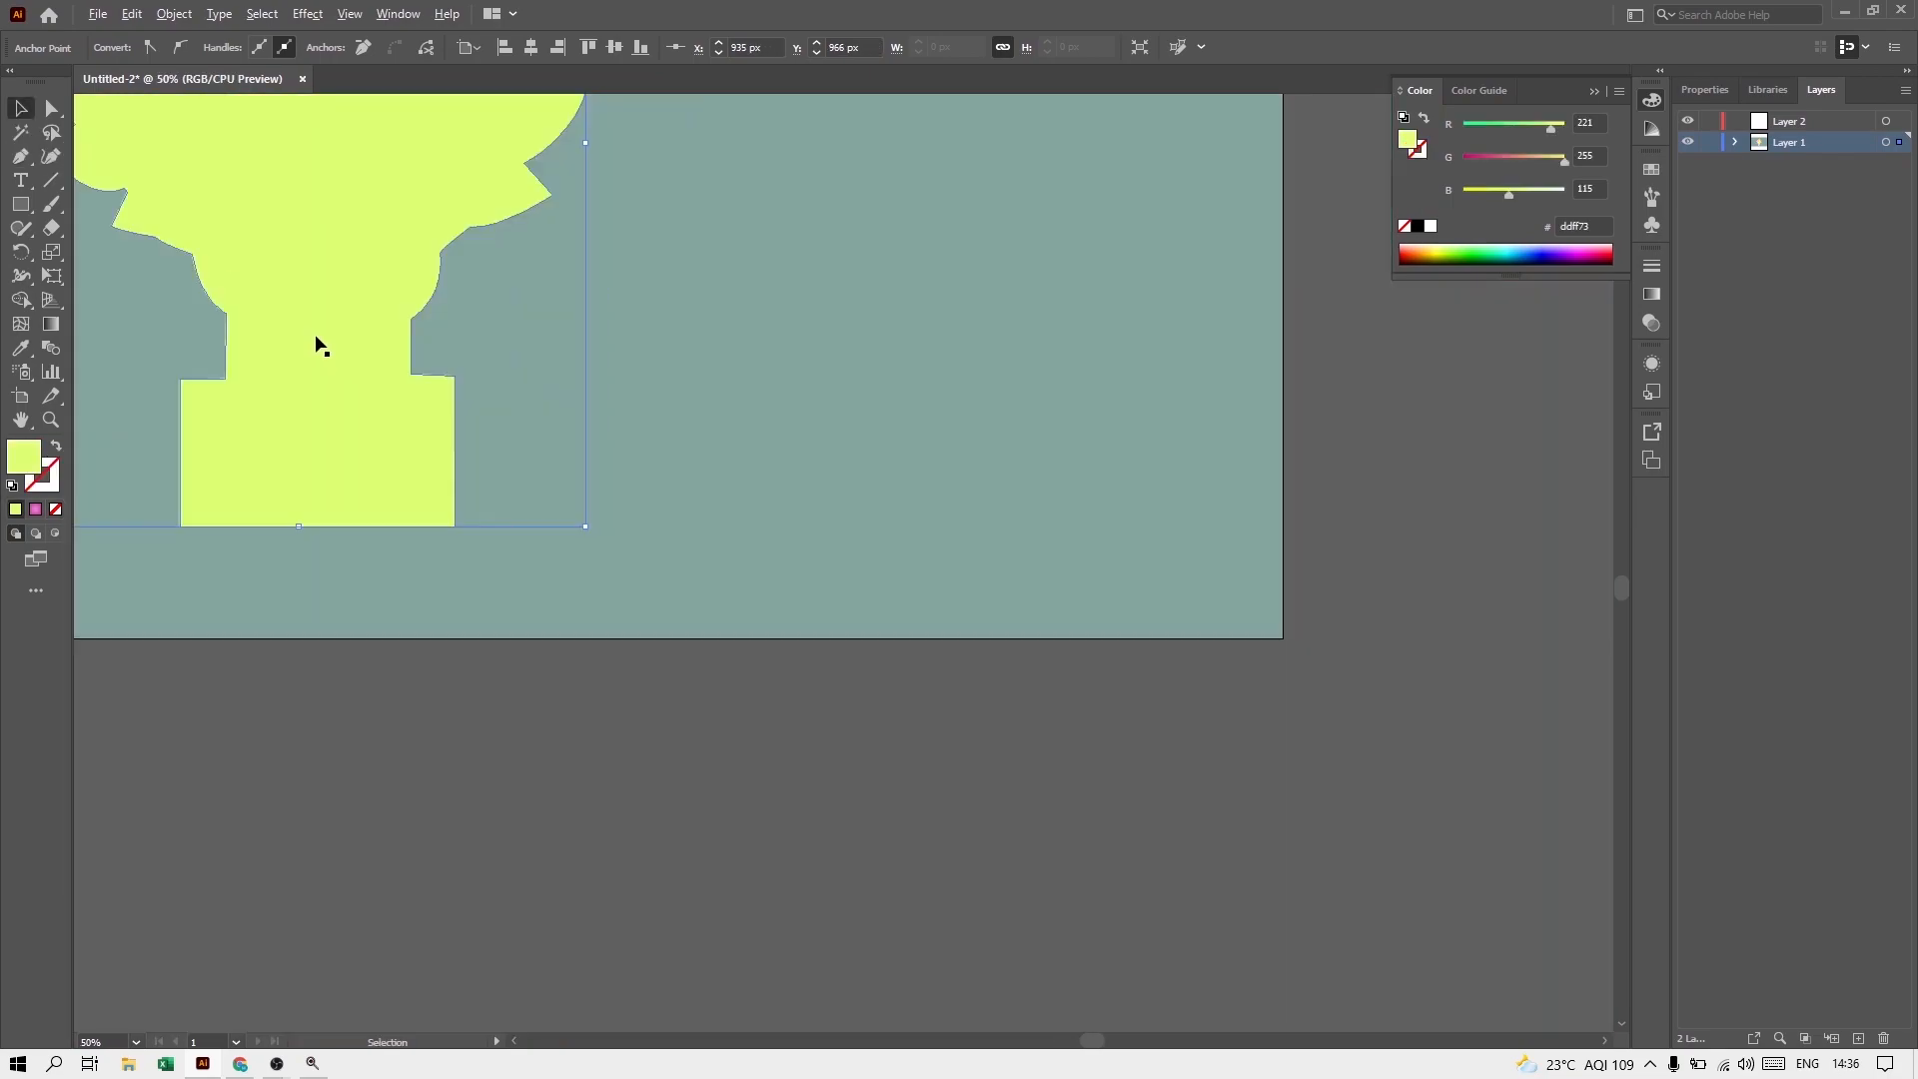
{"action": "right_click", "coordinate": [676, 854]}
{"action": "left_click", "coordinate": [925, 819]}
{"action": "left_click", "coordinate": [1734, 142]}
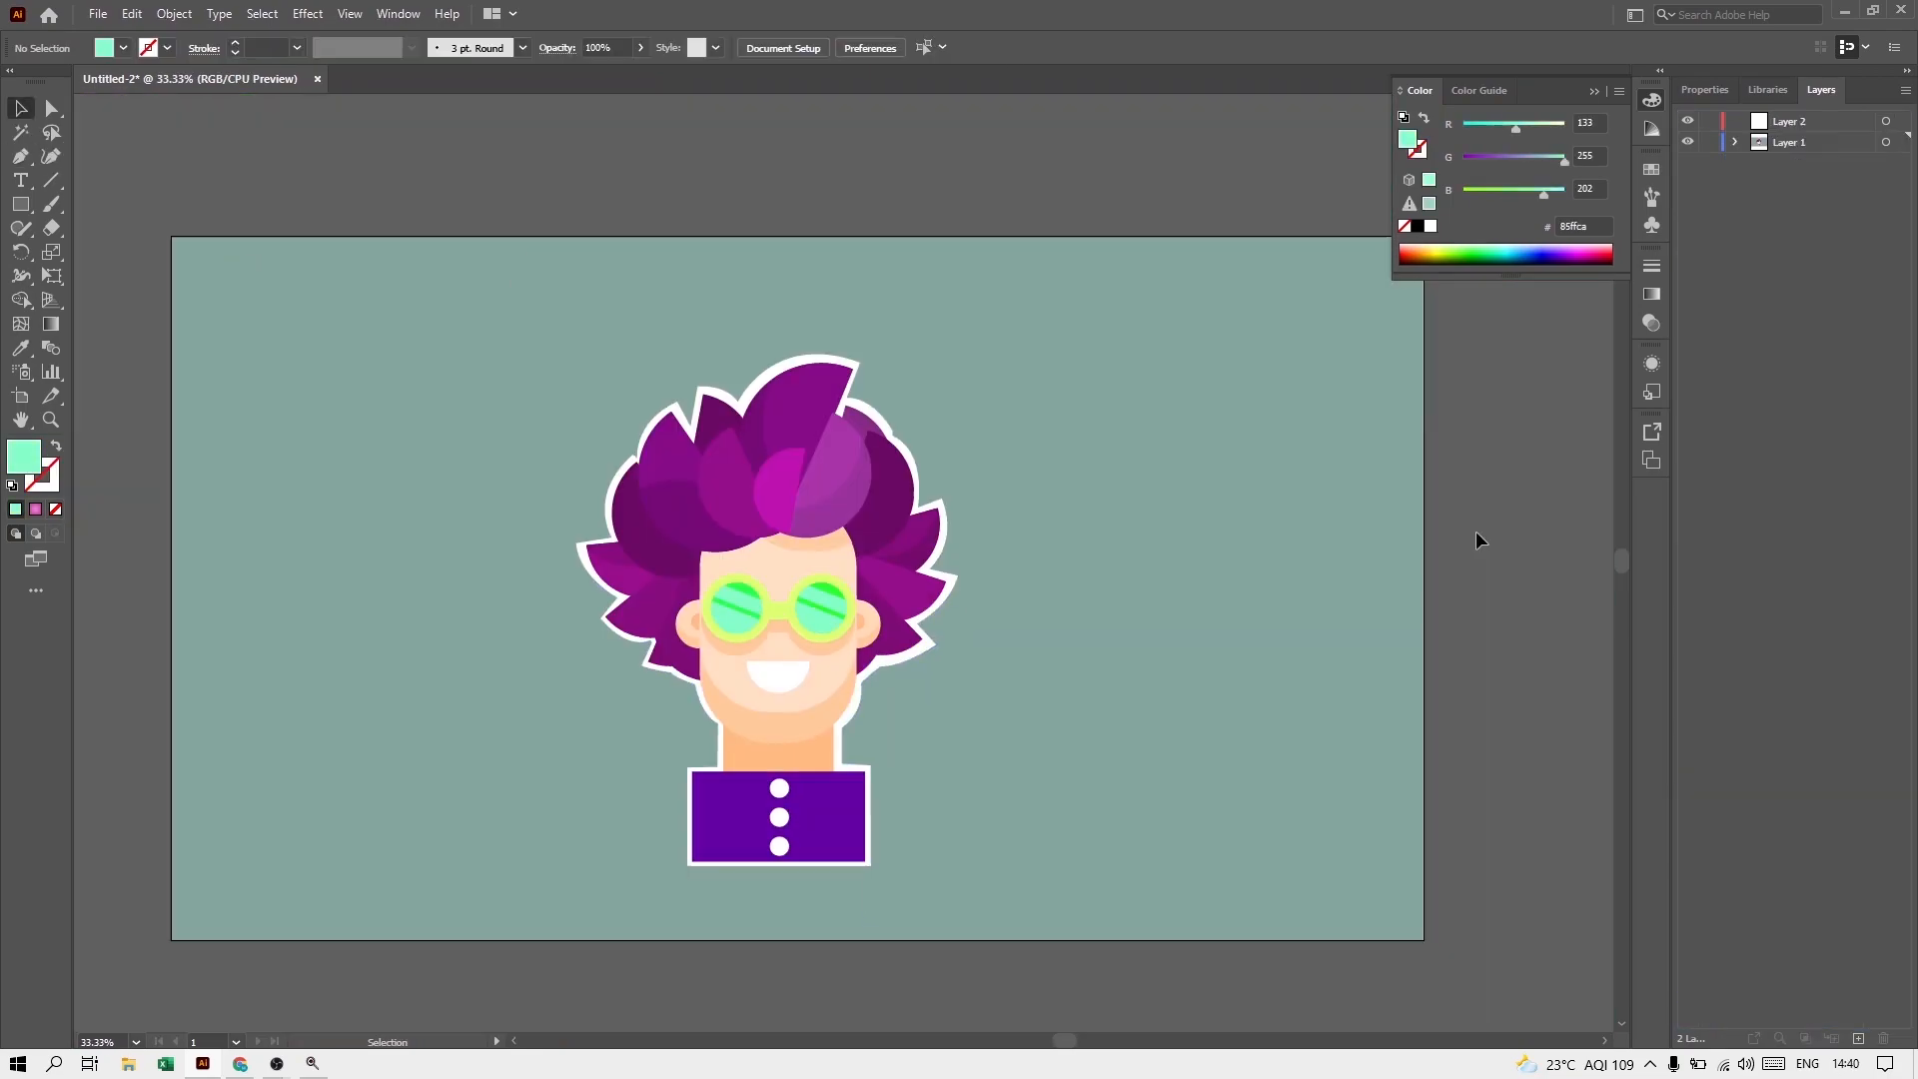